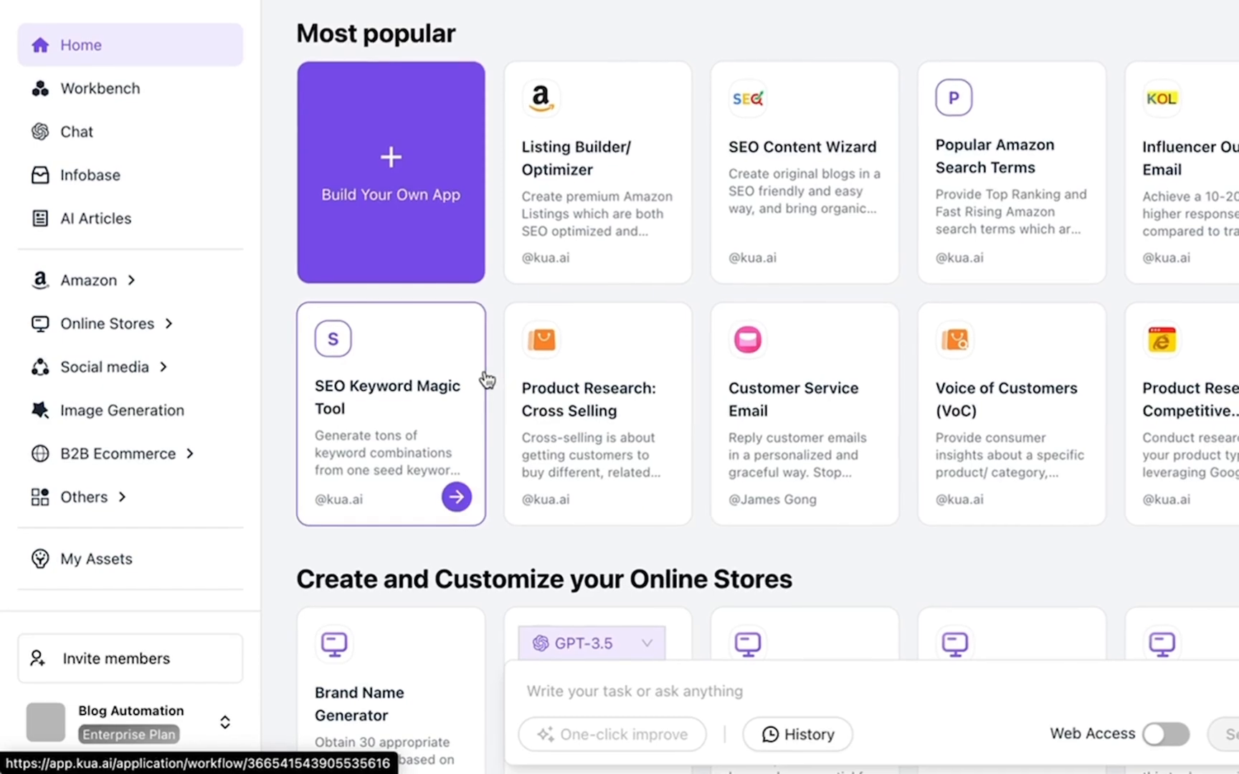
Start a new app named 'promote my products on social', pasting the same text as its description
scroll(480, 382, "down", 3)
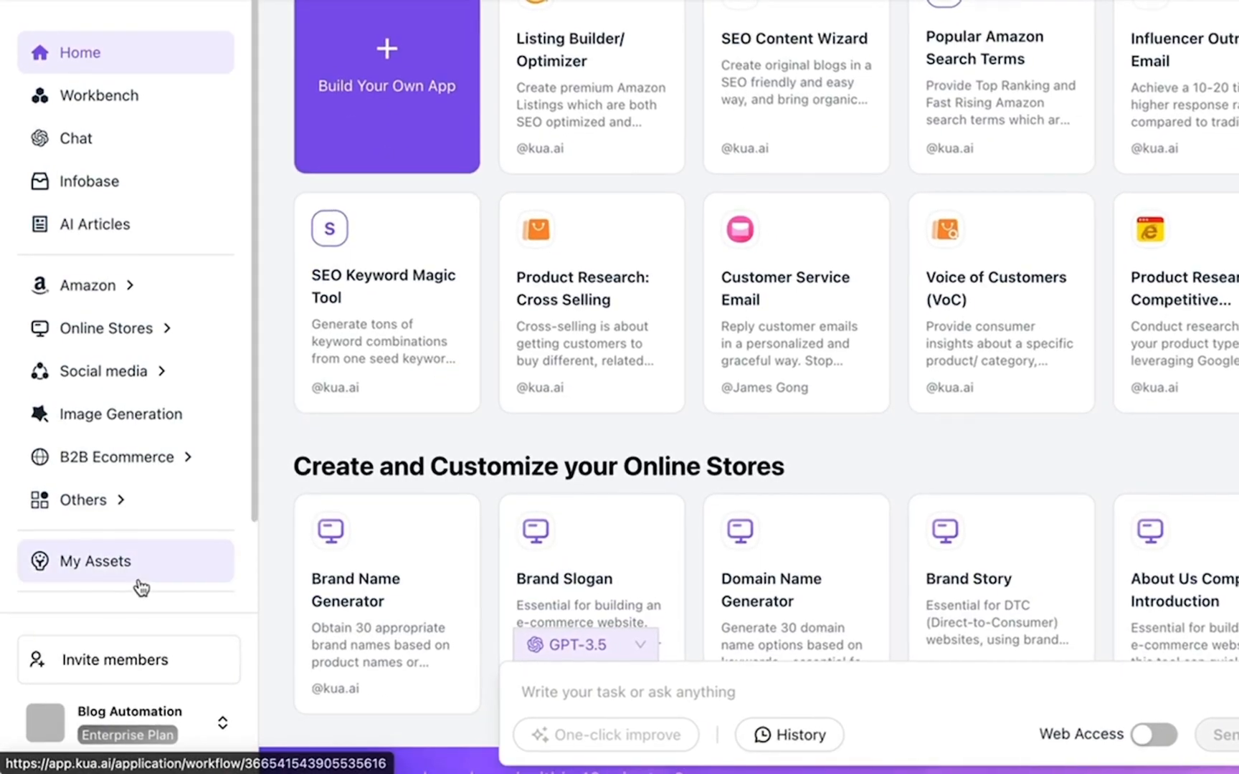
scroll(130, 572, "down", 2)
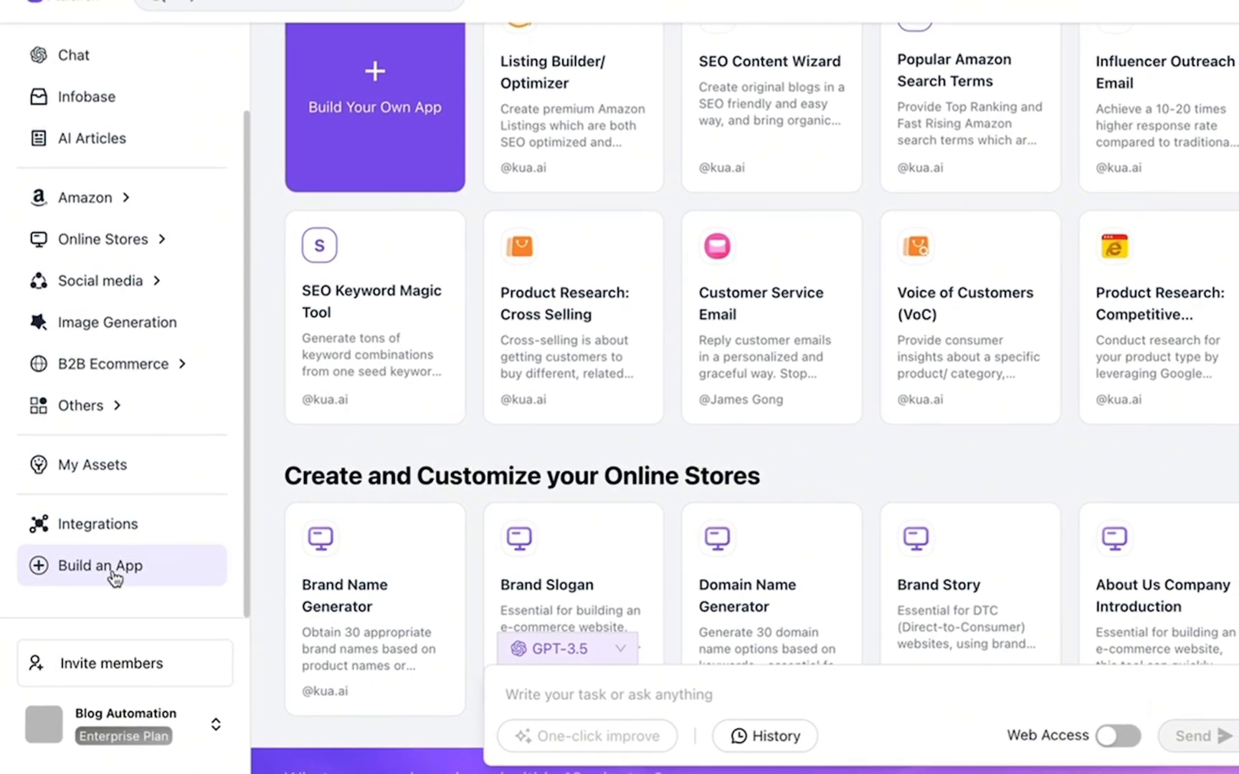
left_click(113, 571)
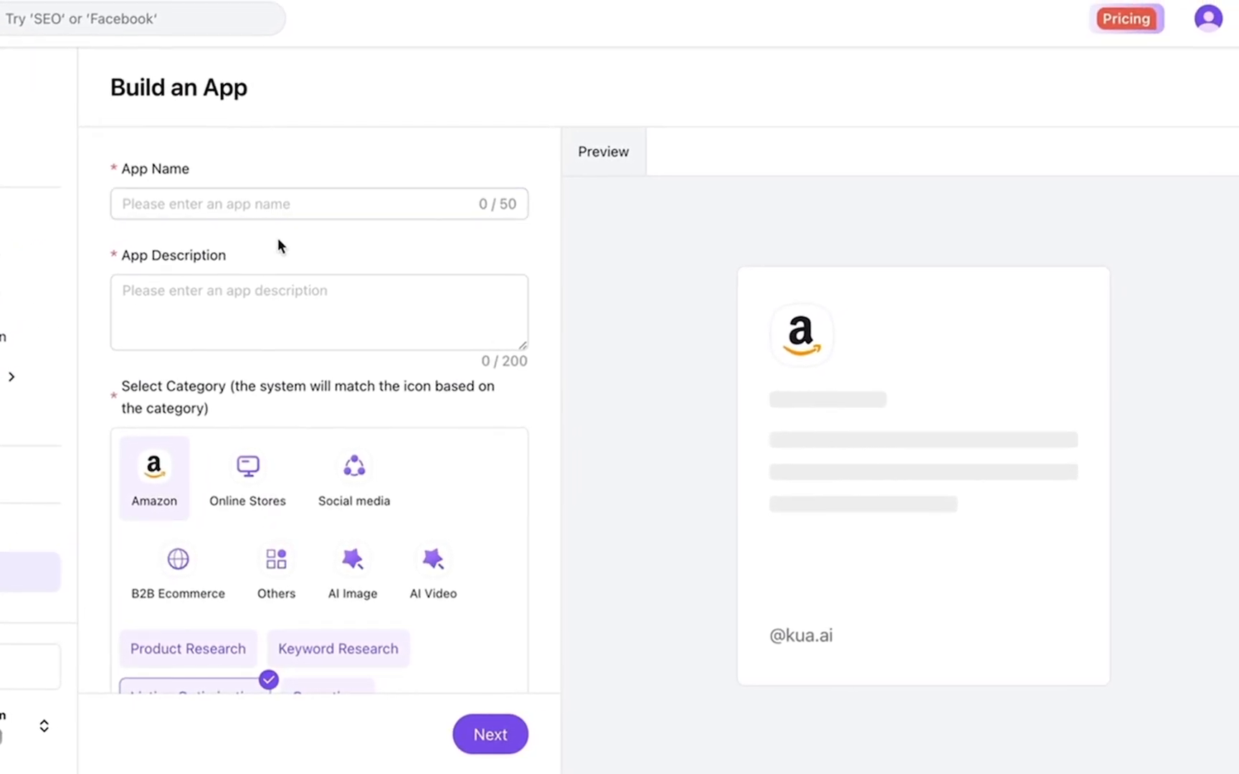
left_click(258, 205)
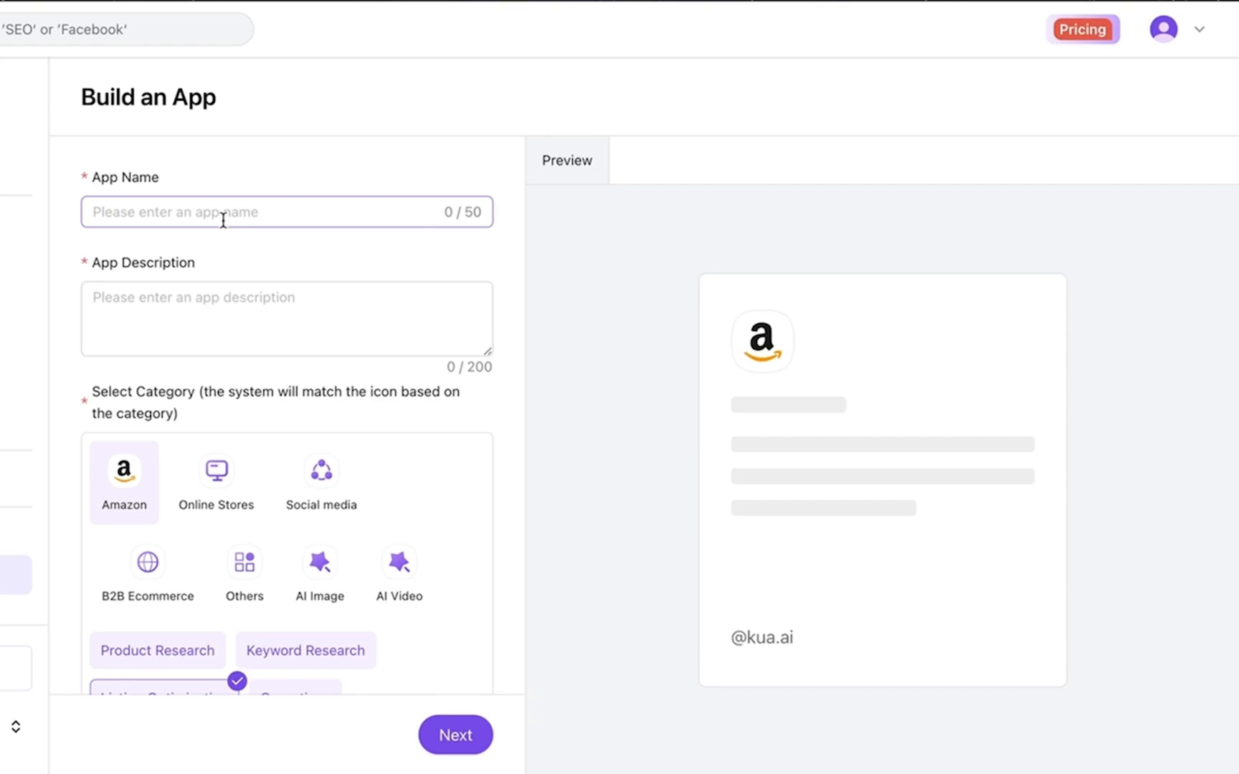
left_click(223, 220)
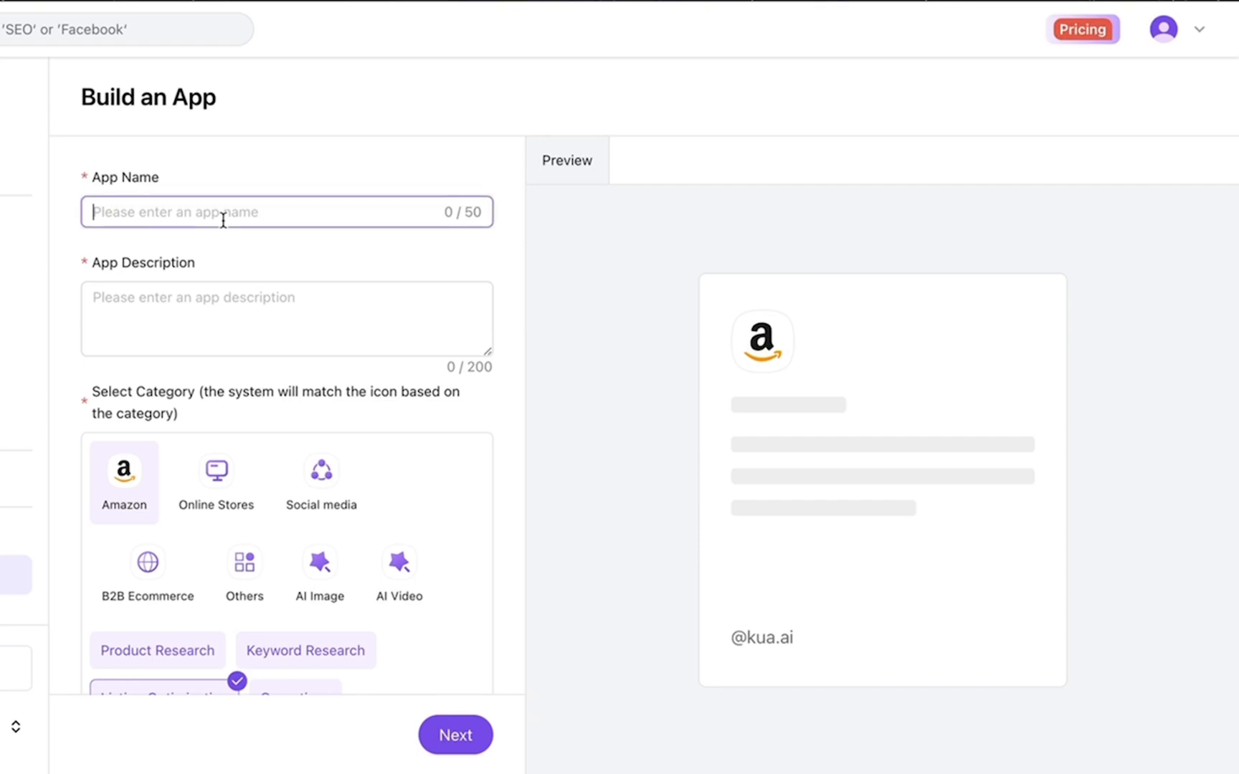
type("promote my")
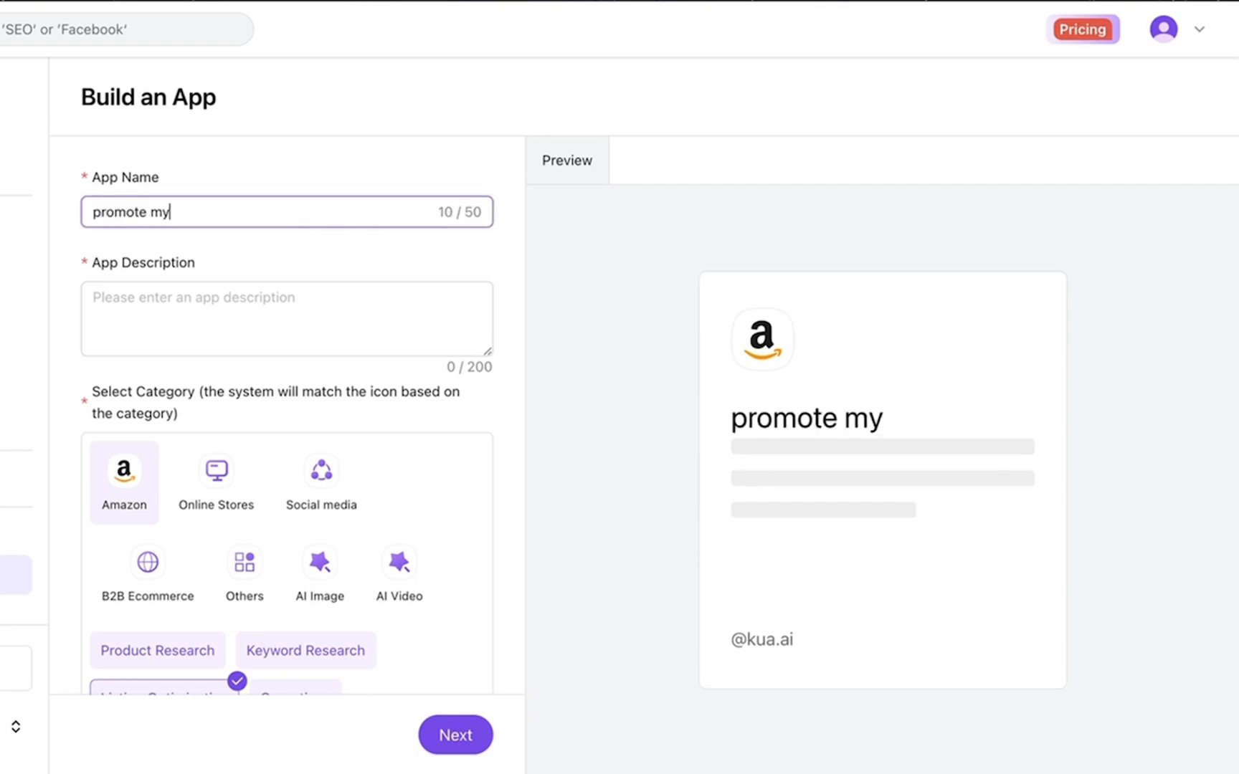
type(" products on social")
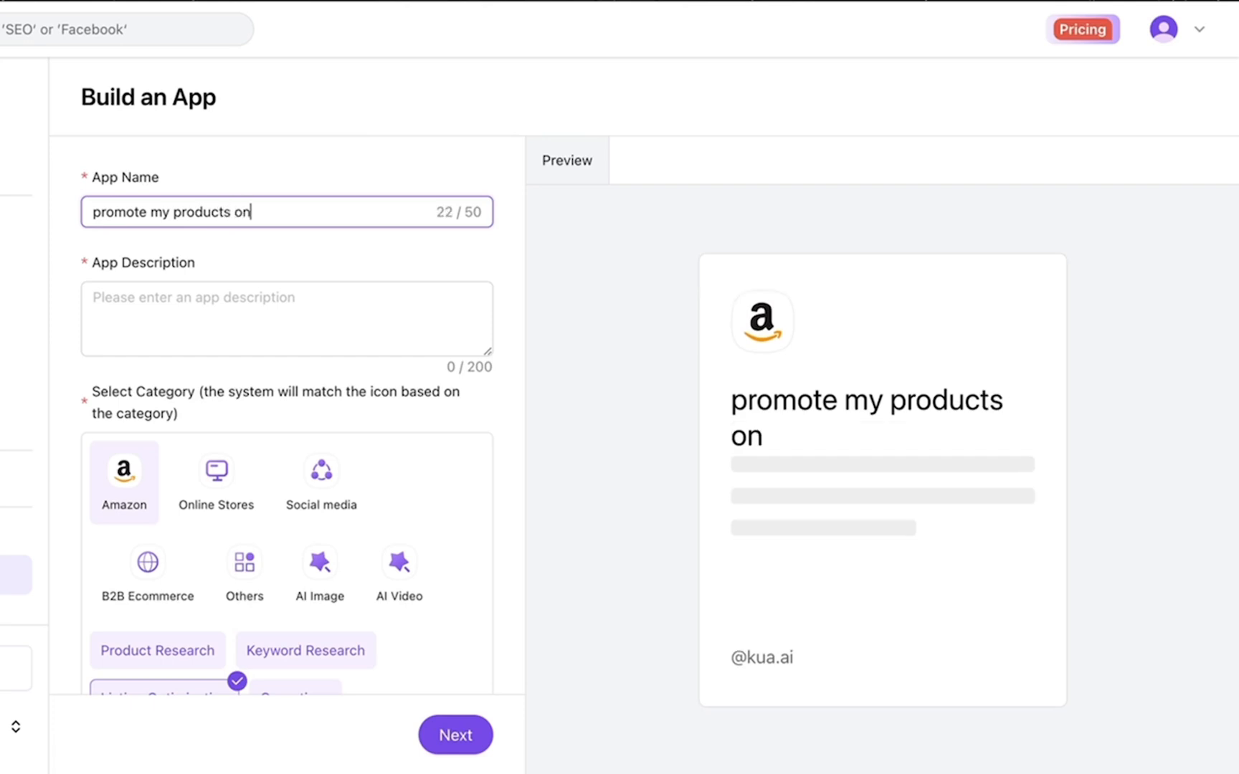
triple_click(179, 209)
key("ctrl+c")
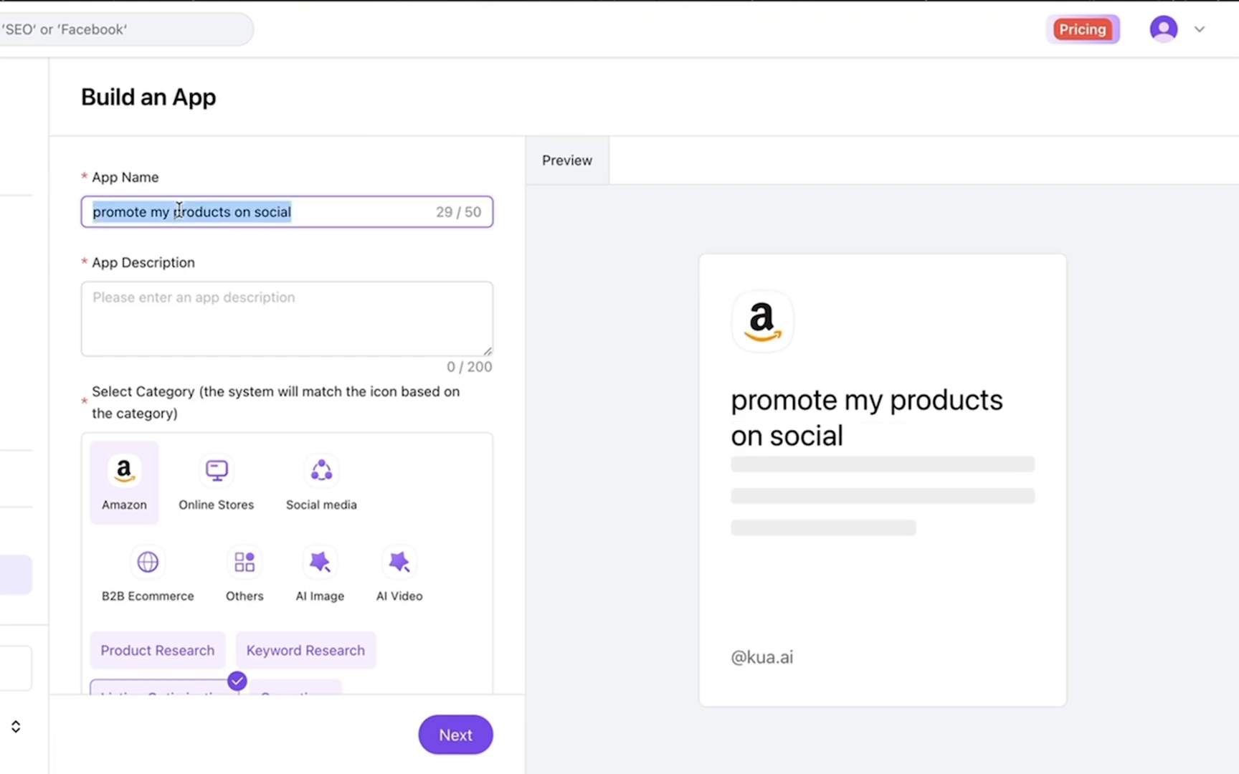
left_click(160, 296)
key("ctrl+v")
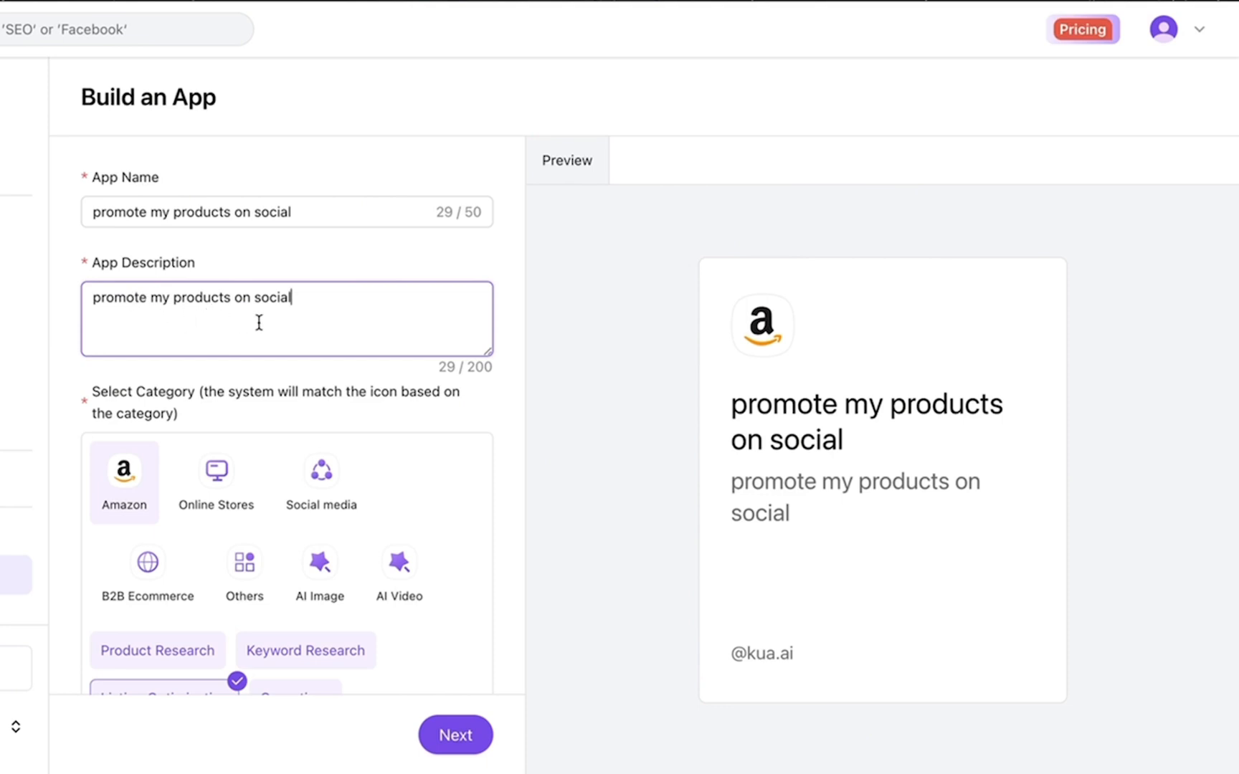
Set the app category to Social media > Others and continue to the prompt step
scroll(212, 352, "down", 3)
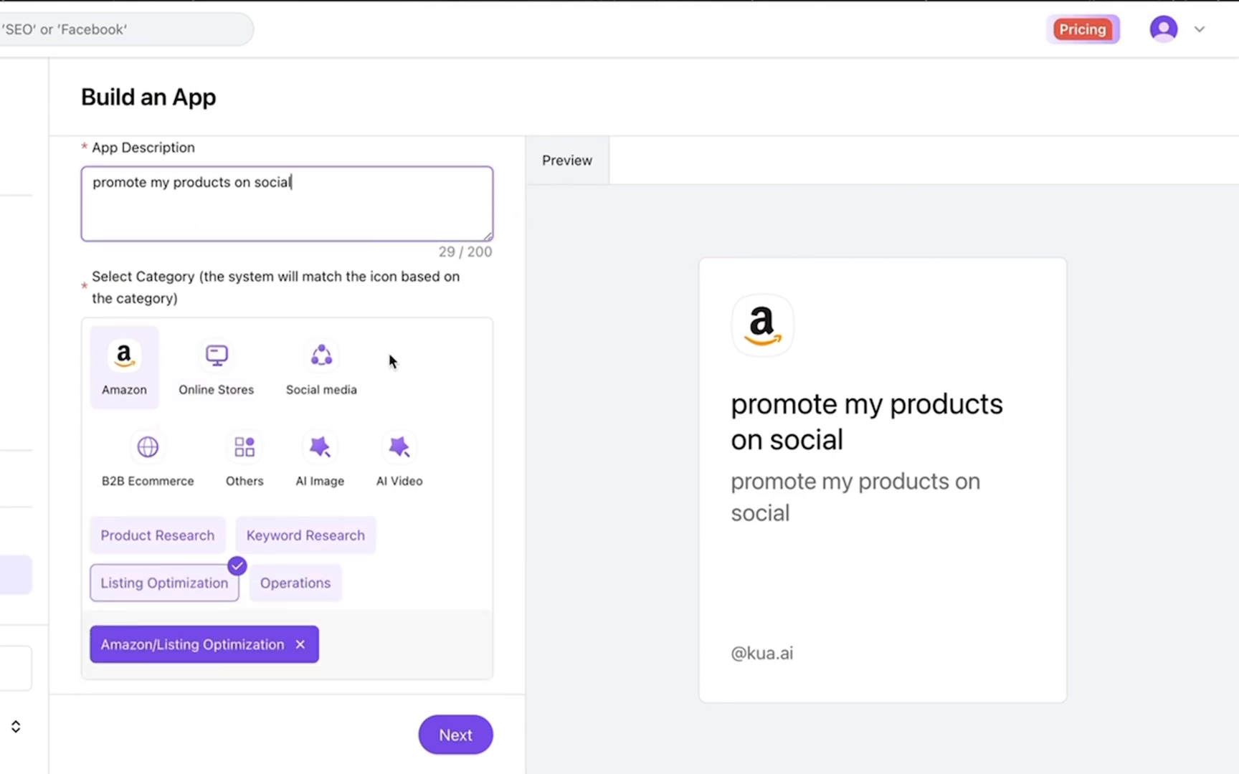
left_click(328, 369)
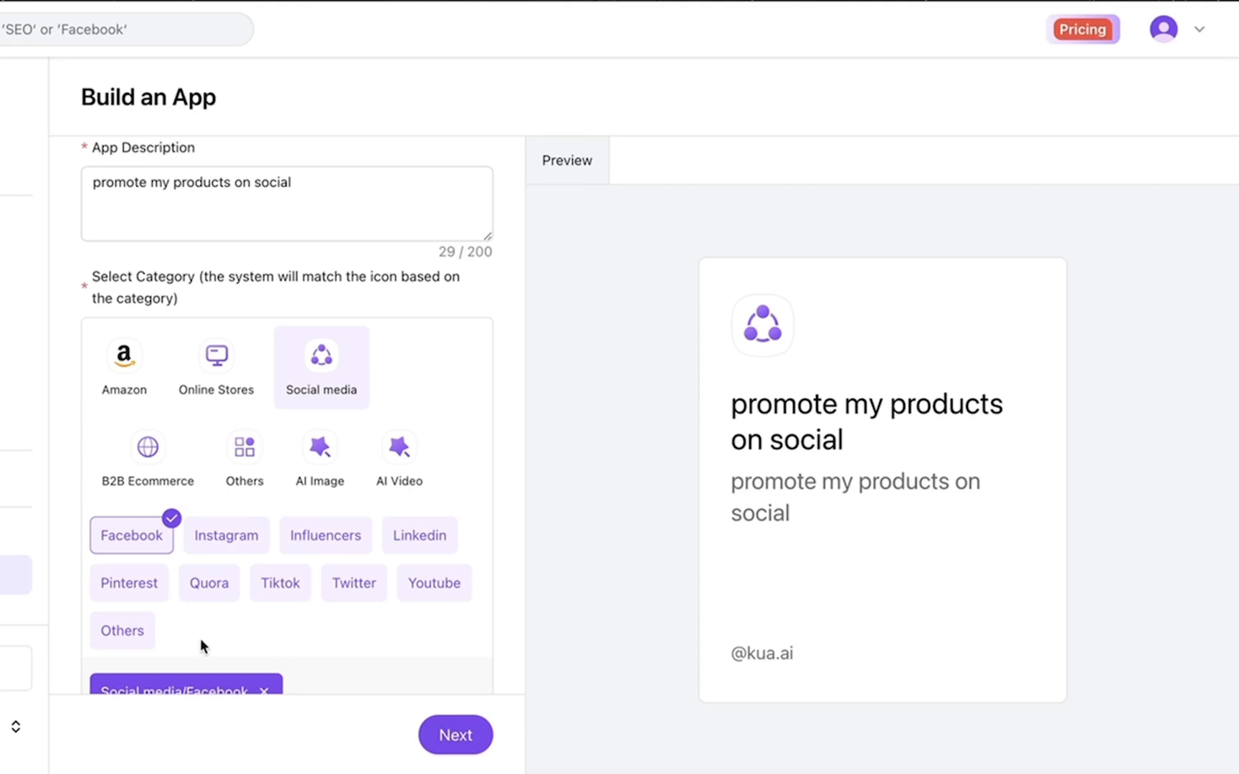
left_click(140, 639)
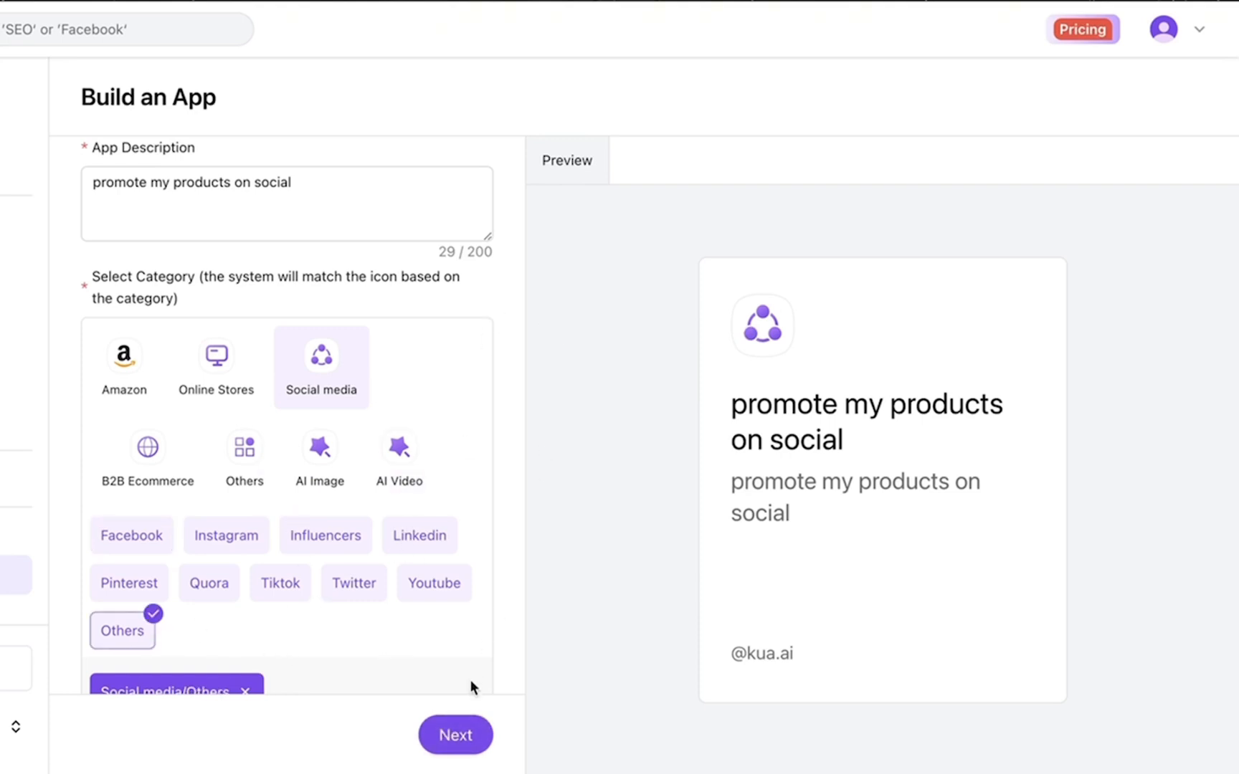
left_click(459, 741)
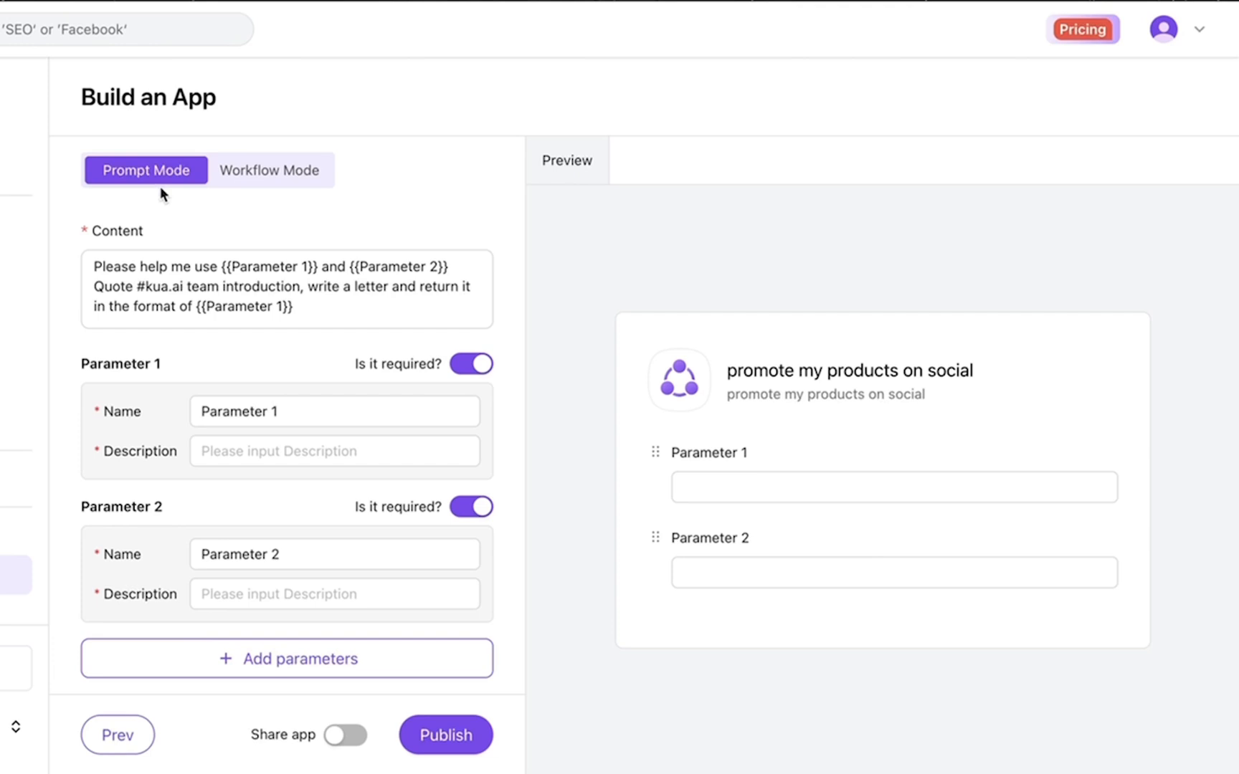
Switch to Workflow Mode and add an Input parameter 'Product' named 'describe my product'
left_click(264, 174)
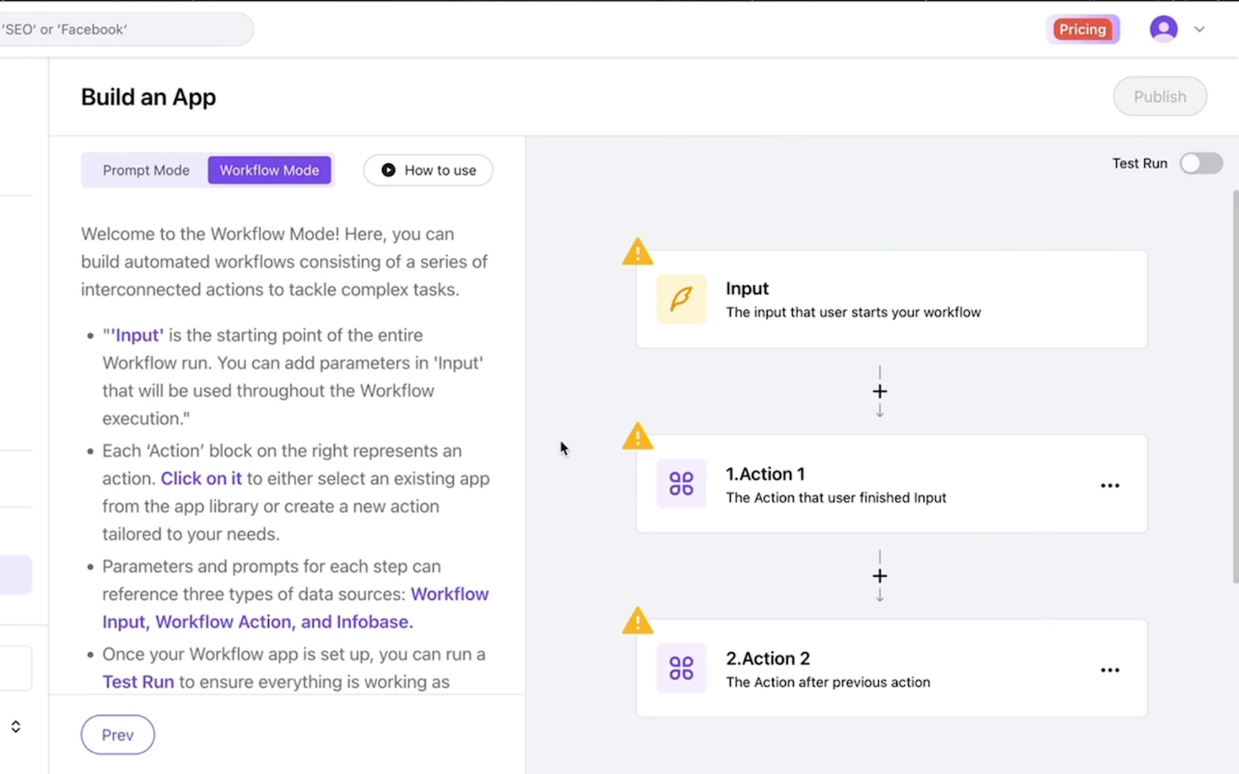
left_click(736, 326)
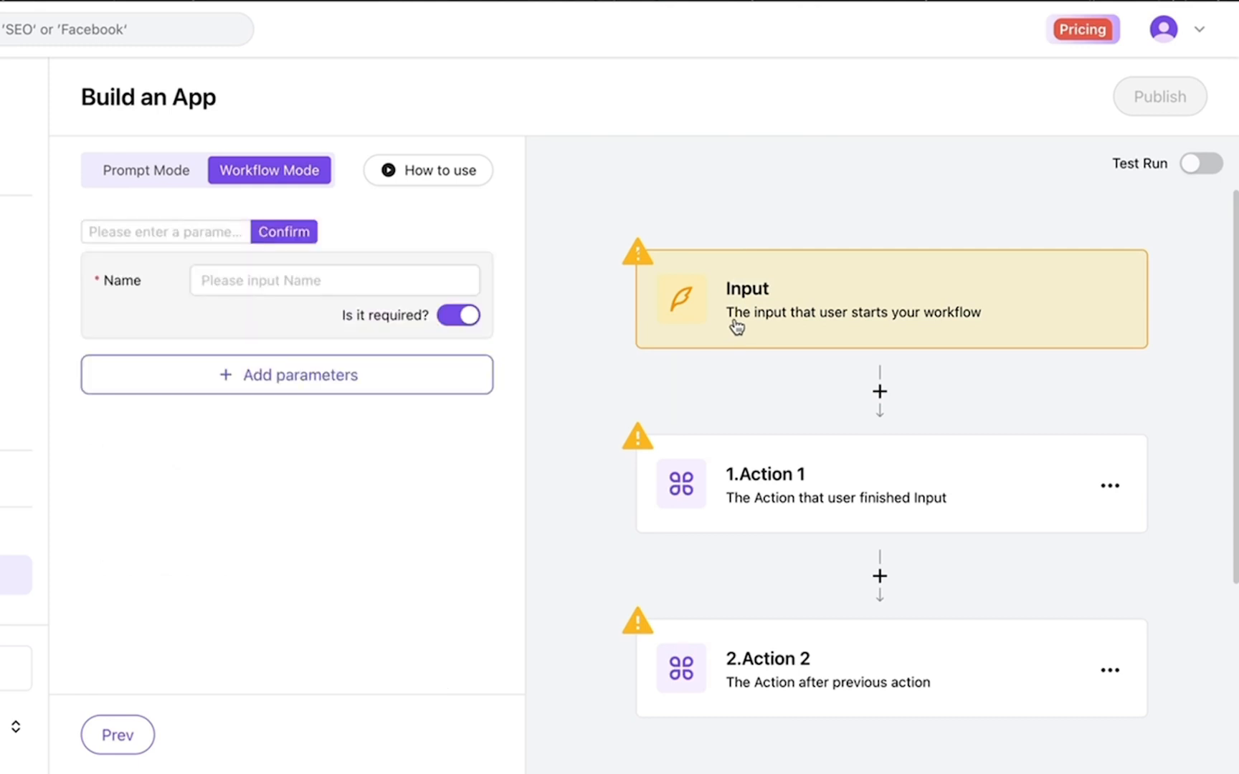
left_click(211, 232)
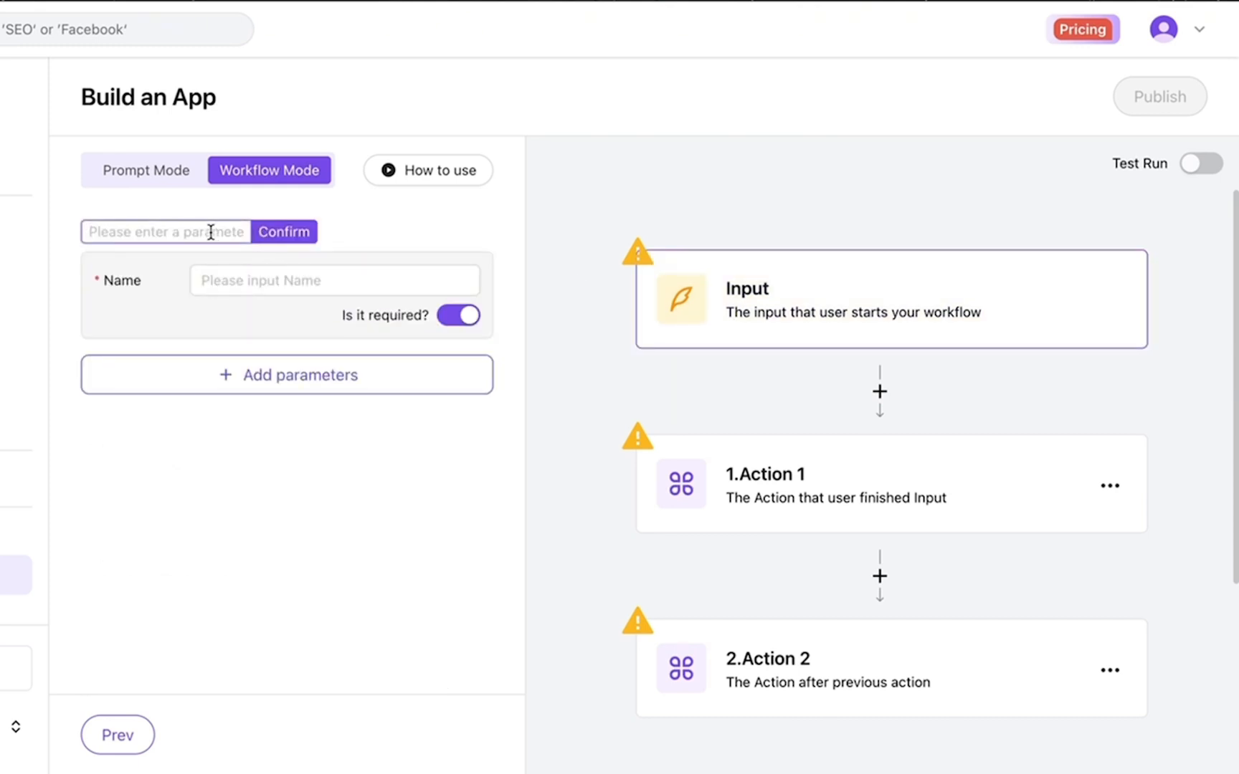
type("Product")
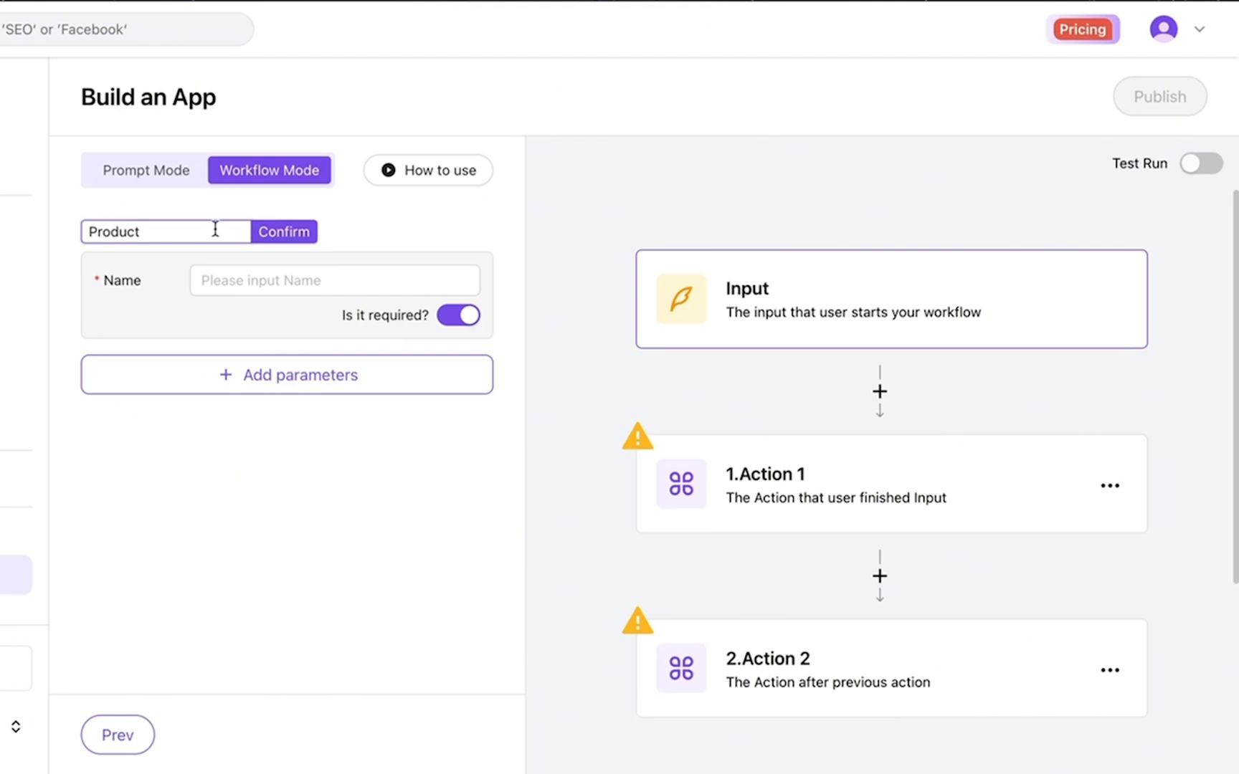
left_click(277, 232)
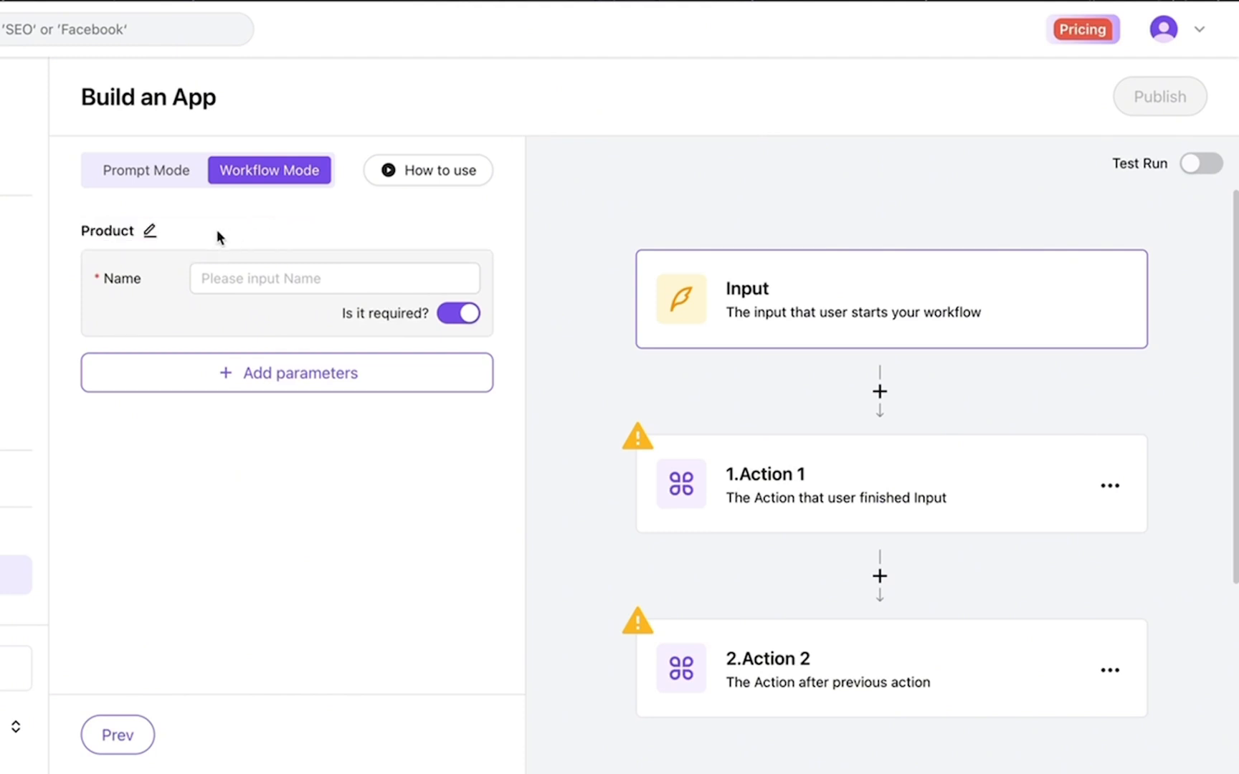
left_click(255, 279)
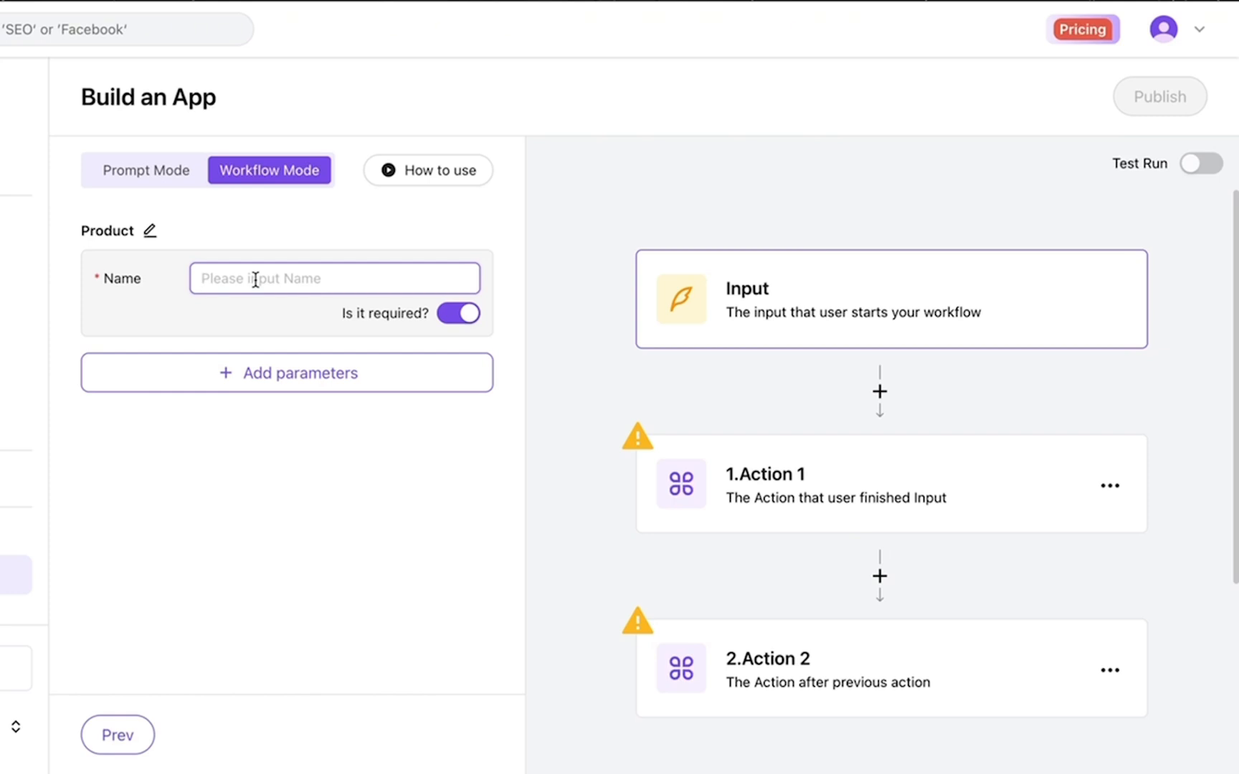
type("des")
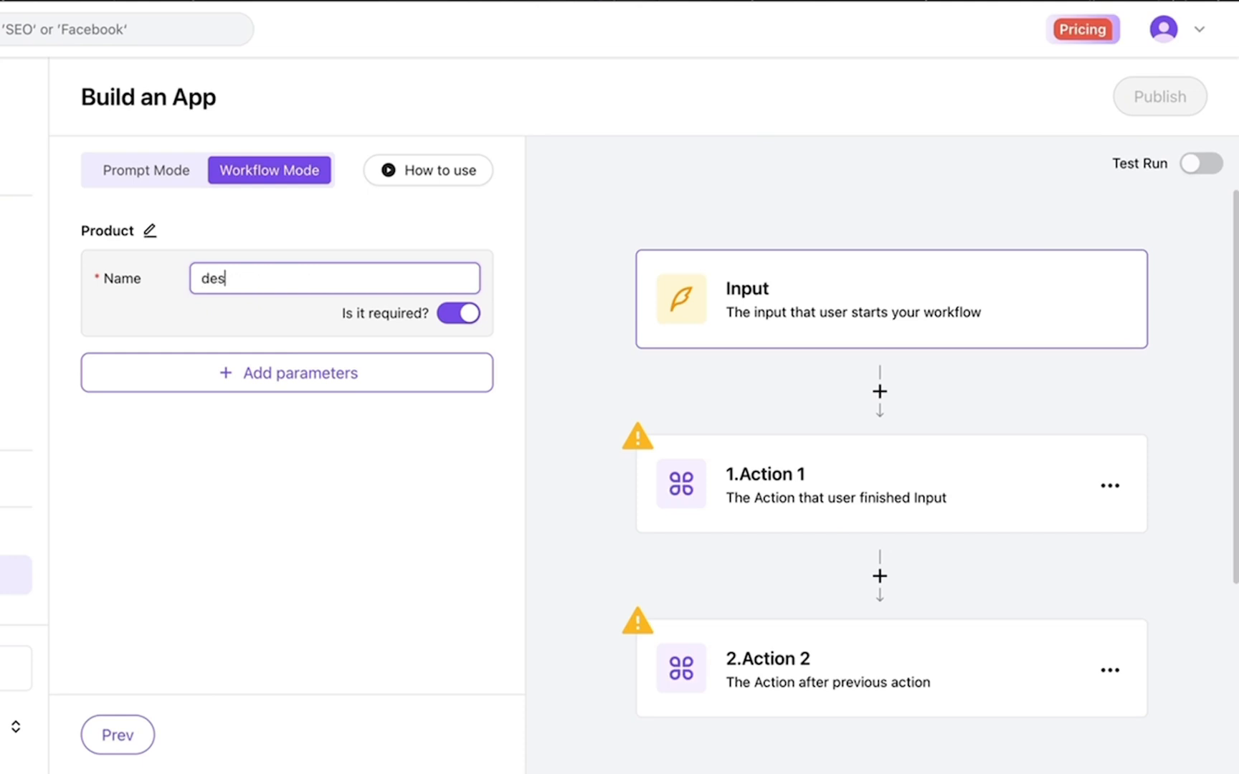
type("cribe my product")
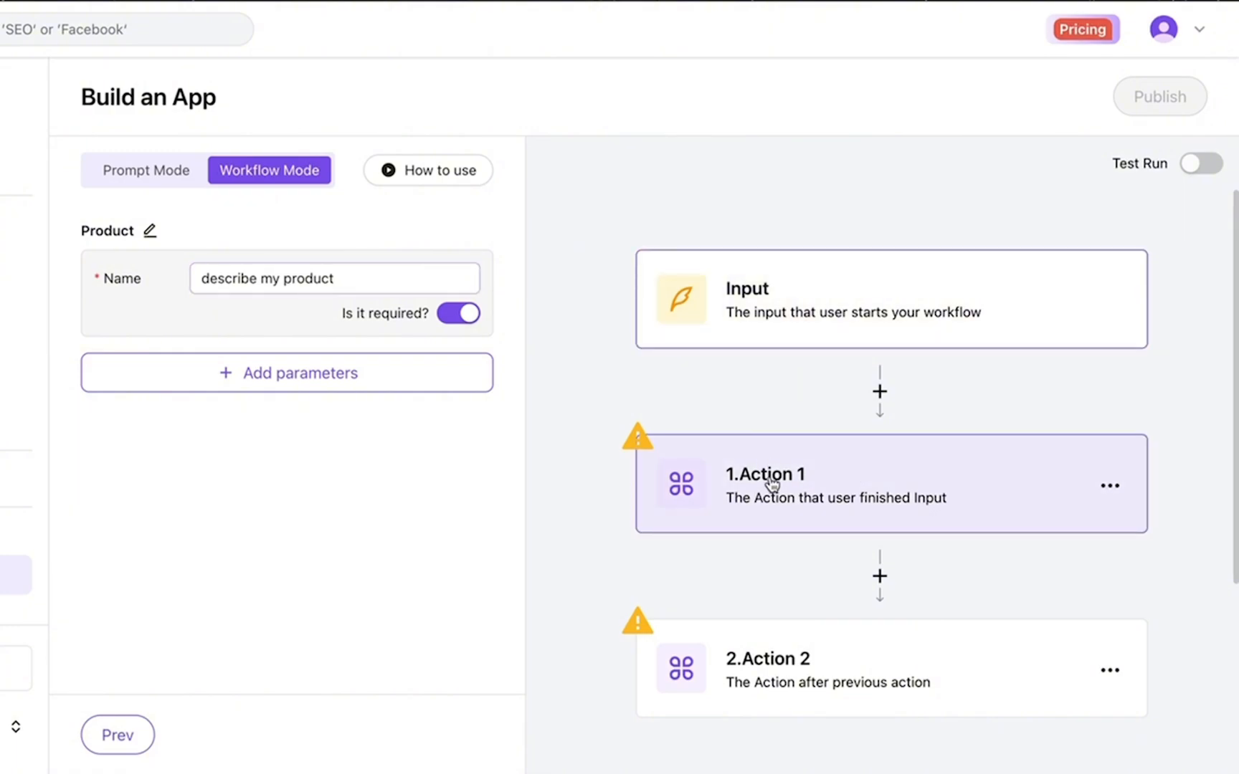
Create a new custom action for Action 1 titled 'twitter'
left_click(769, 475)
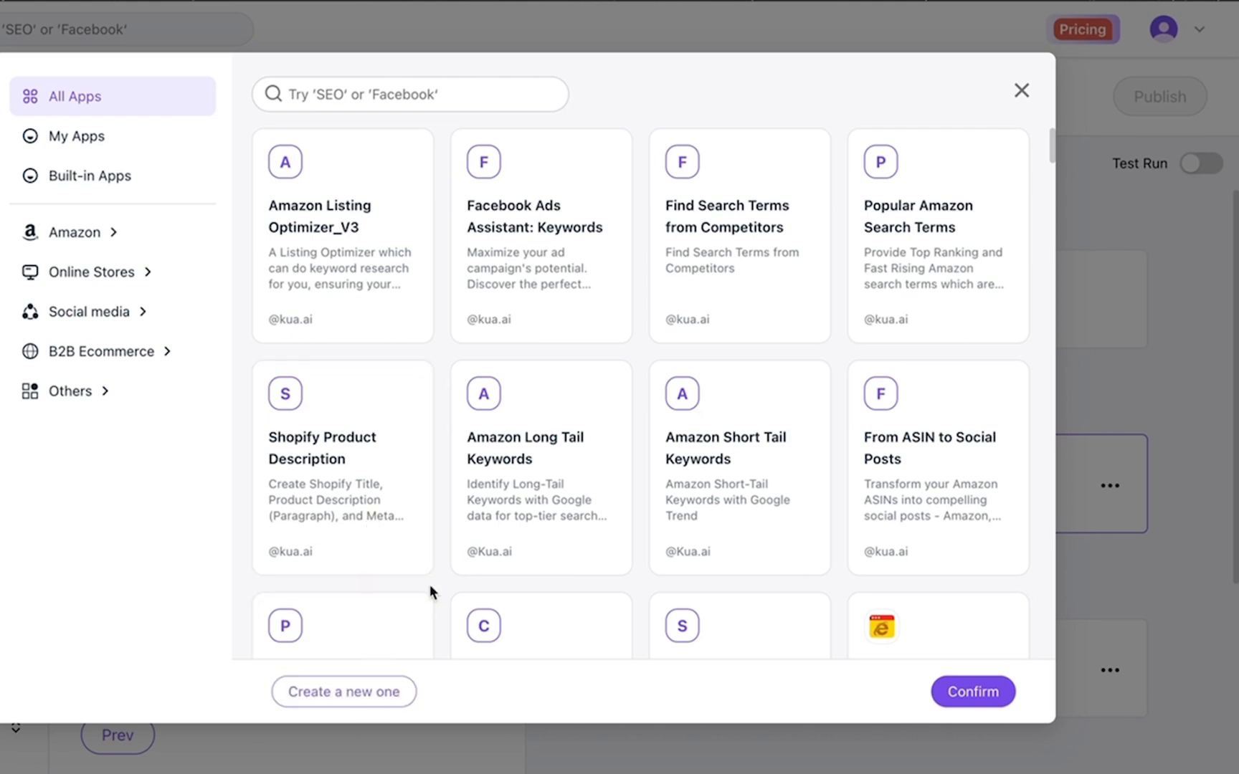
left_click(348, 699)
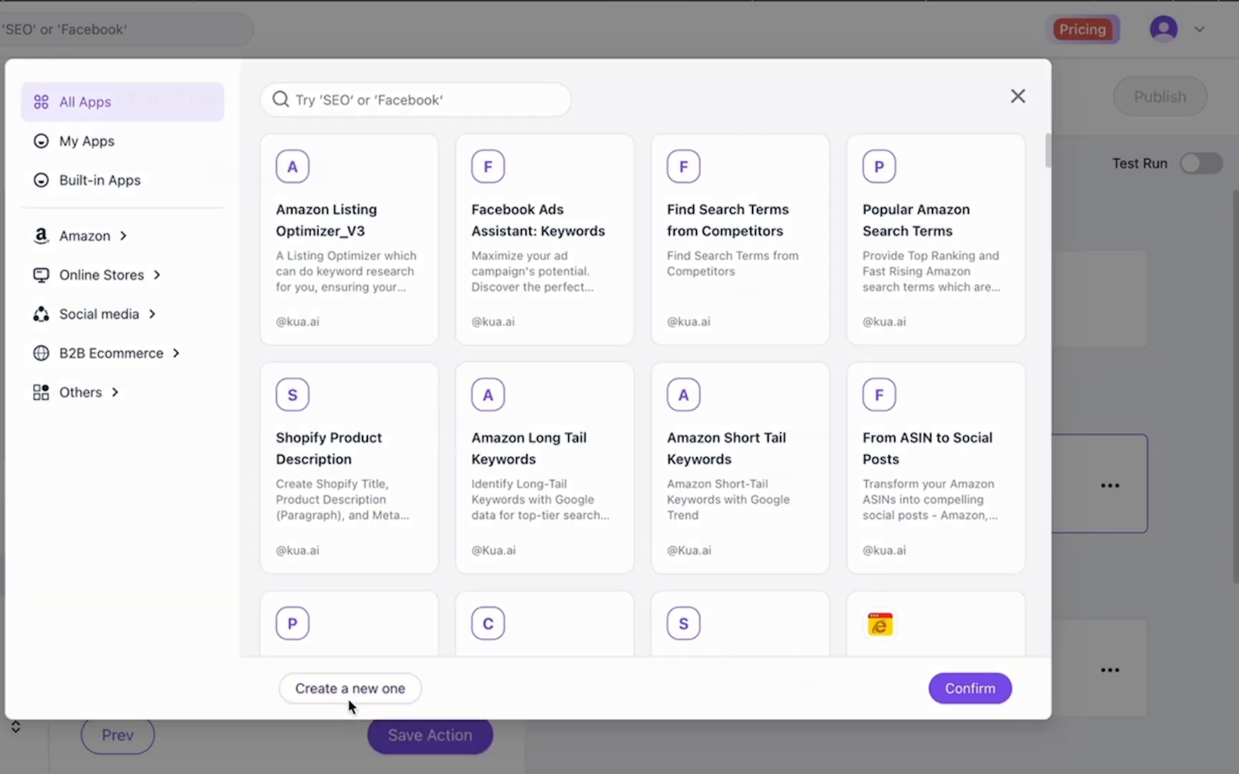
left_click(266, 266)
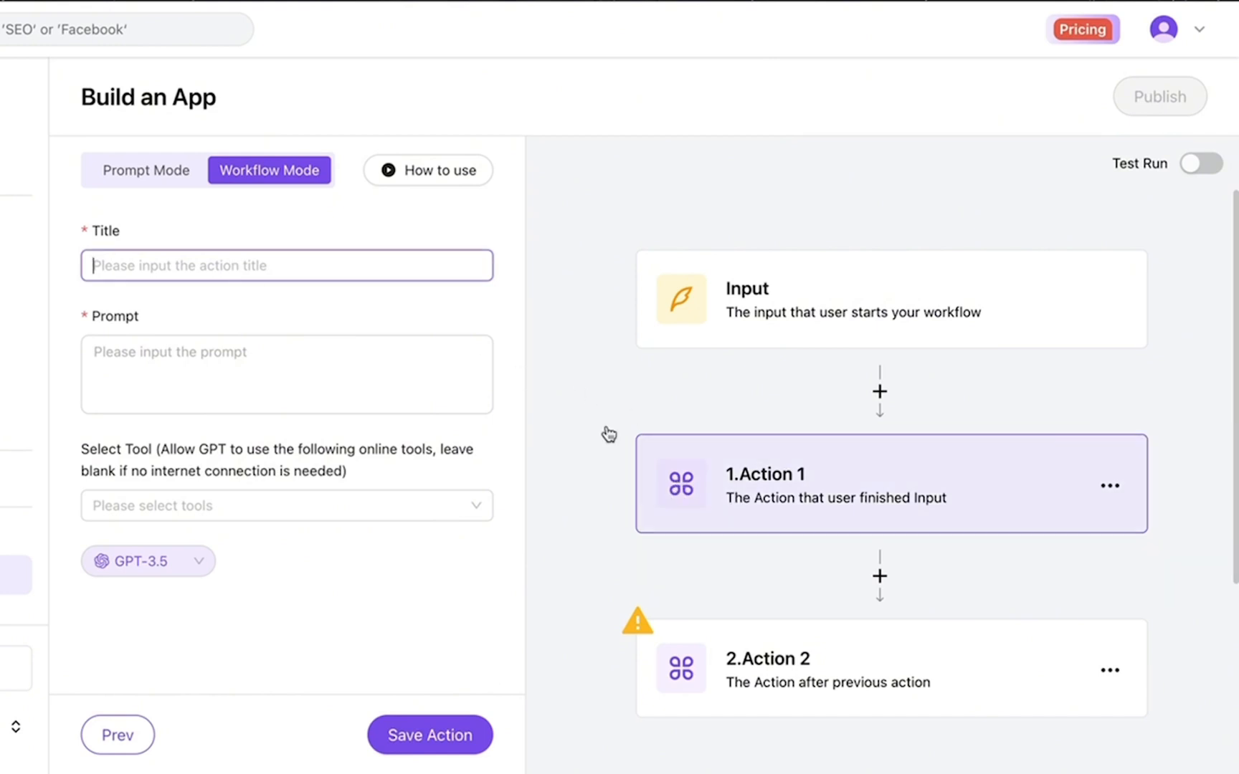
type("tiw")
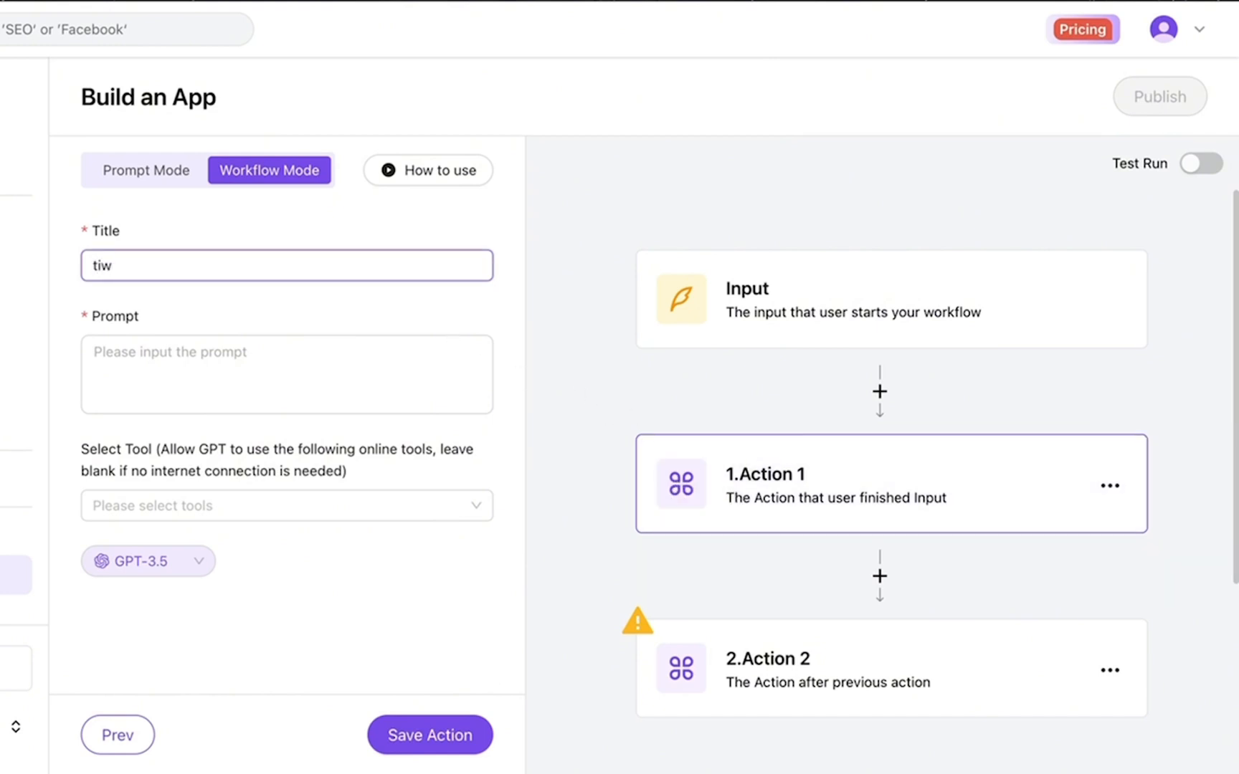
key("BackSpace")
key("BackSpace")
type("witter")
Paste the tweet-writing prompt, append 'my product: #Product', and save the twitter action
left_click(250, 367)
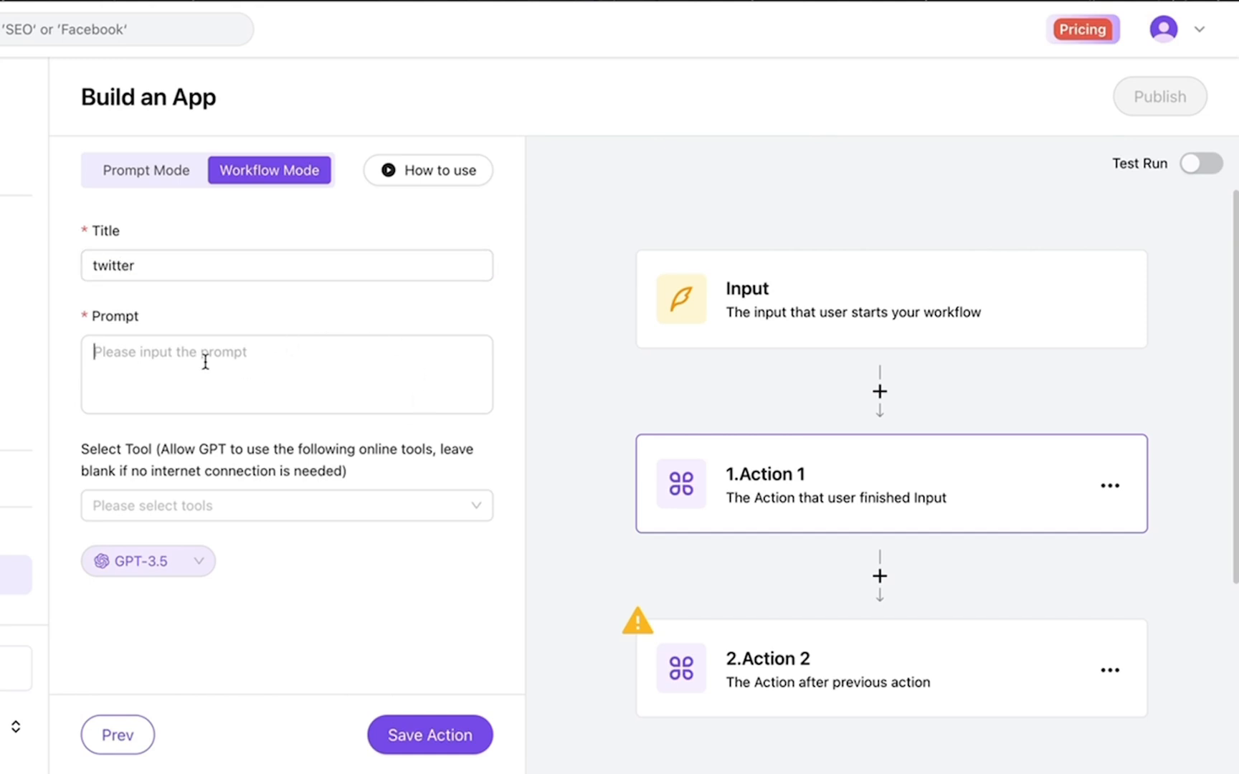
key("super+shift+v")
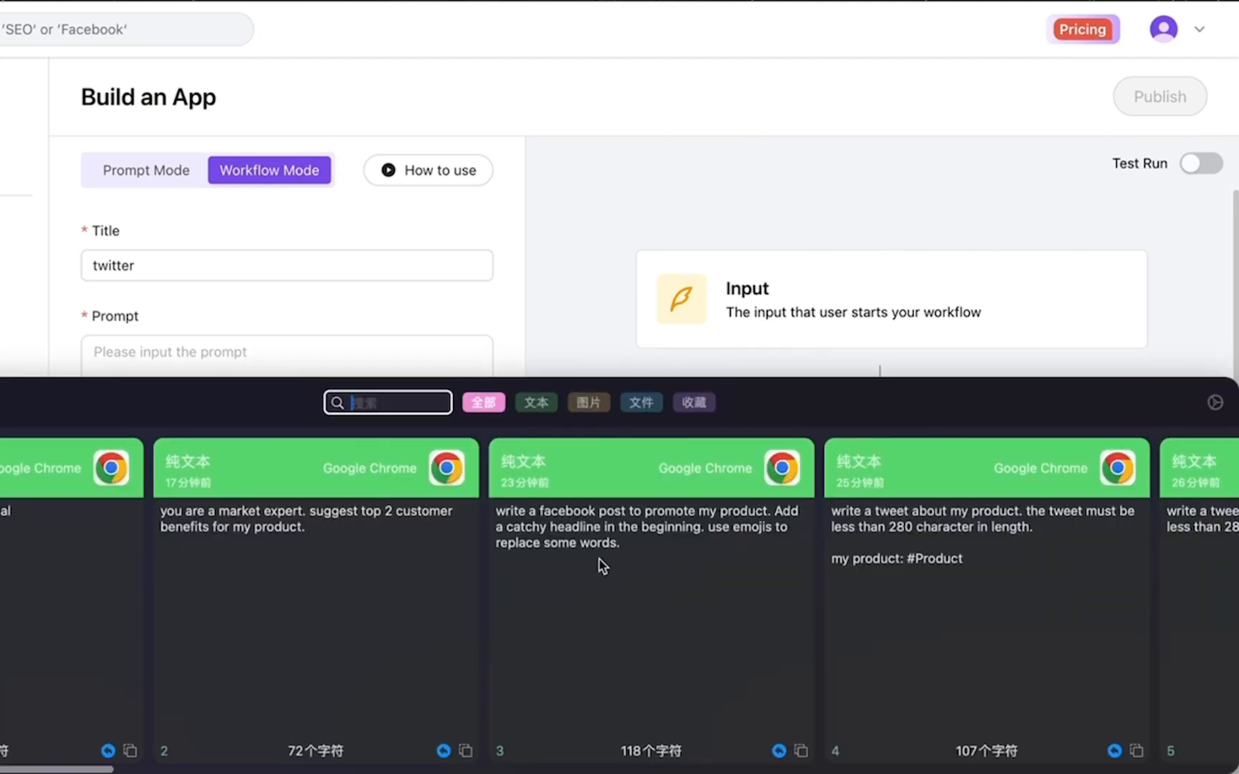
scroll(598, 562, "right", 3)
scroll(600, 566, "right", 2)
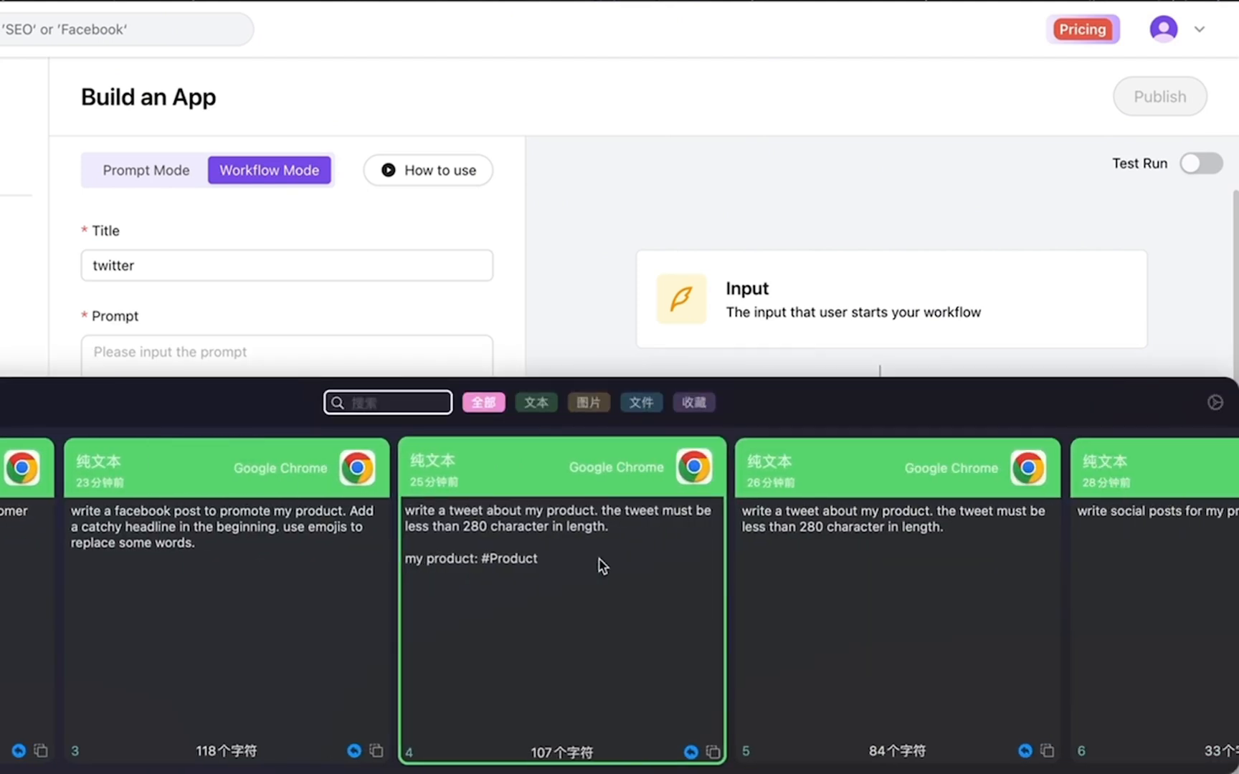
double_click(896, 589)
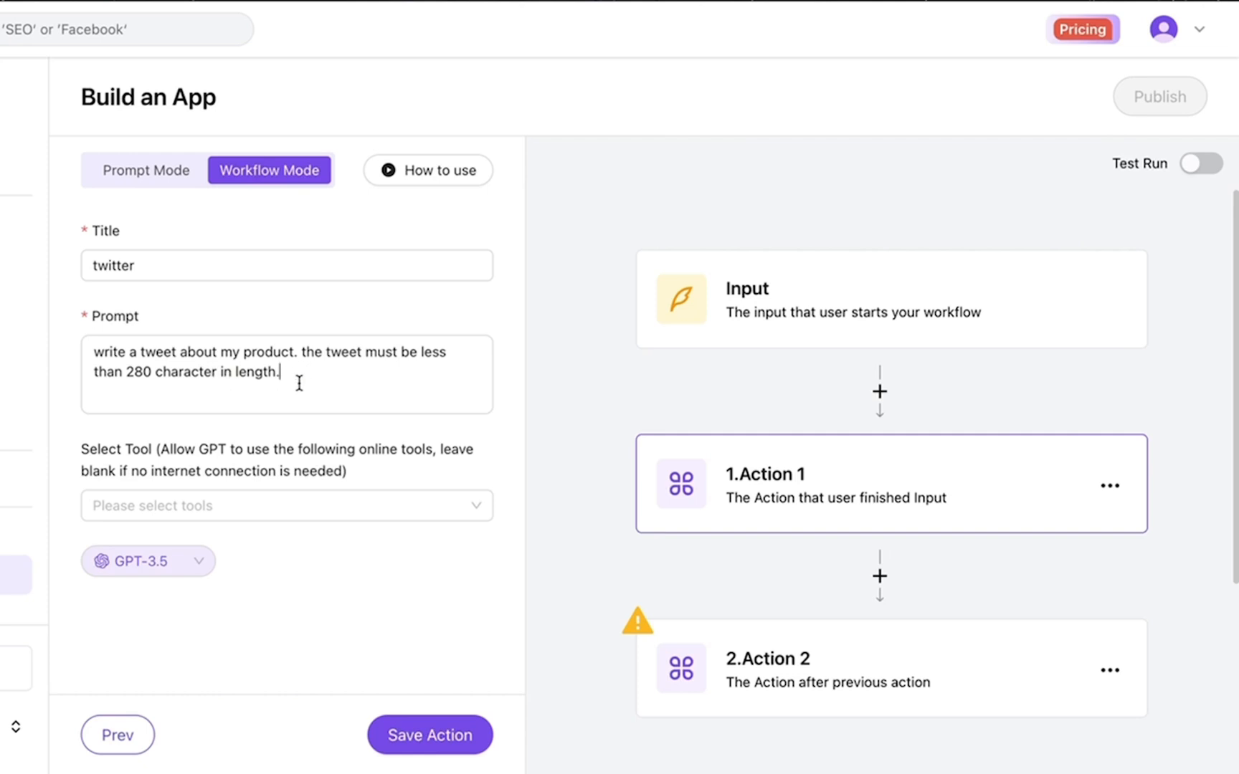
key("Return")
key("Return")
type("m")
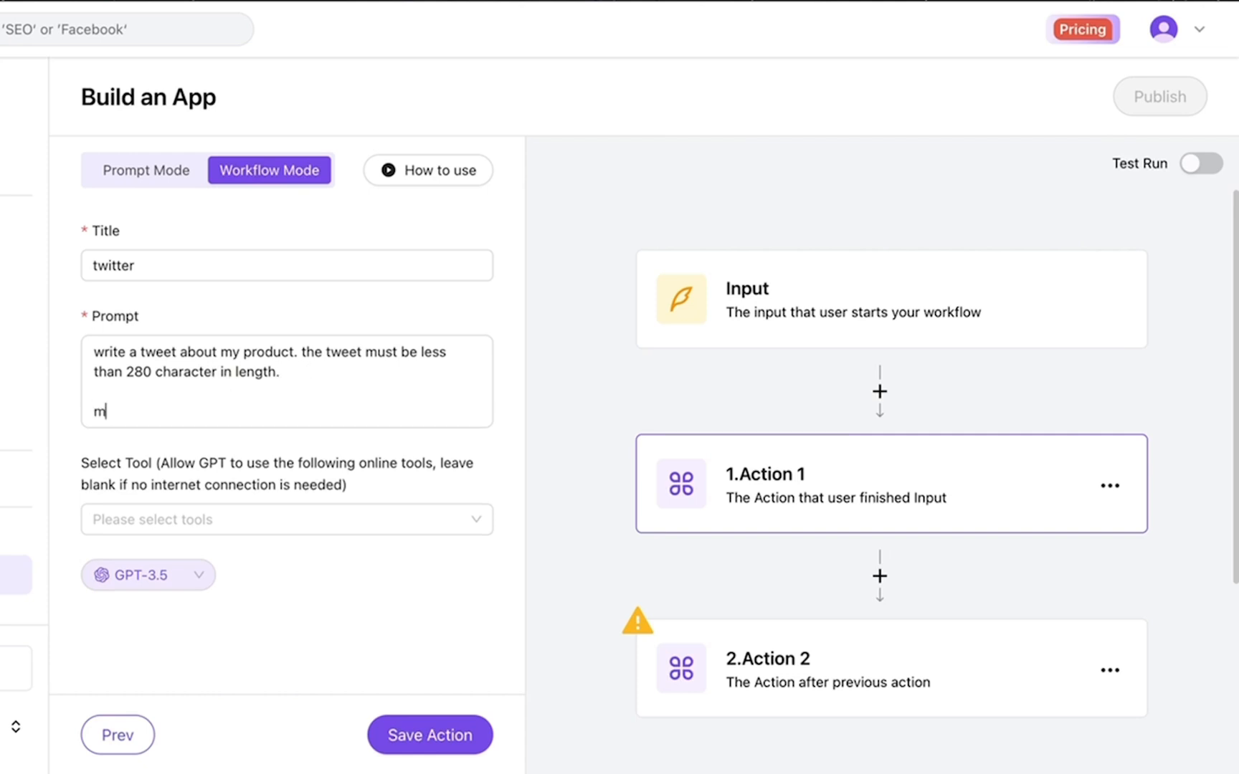
type("y product")
key("BackSpace")
type(": #")
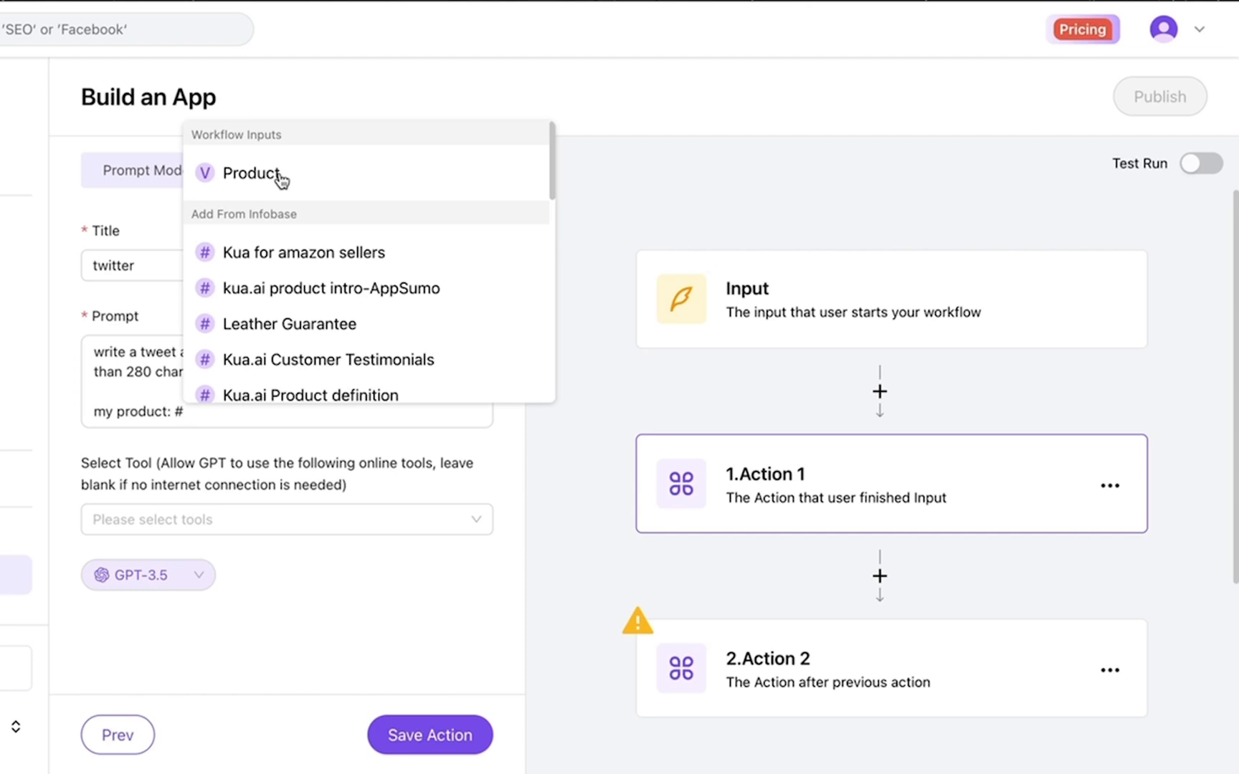
left_click(280, 178)
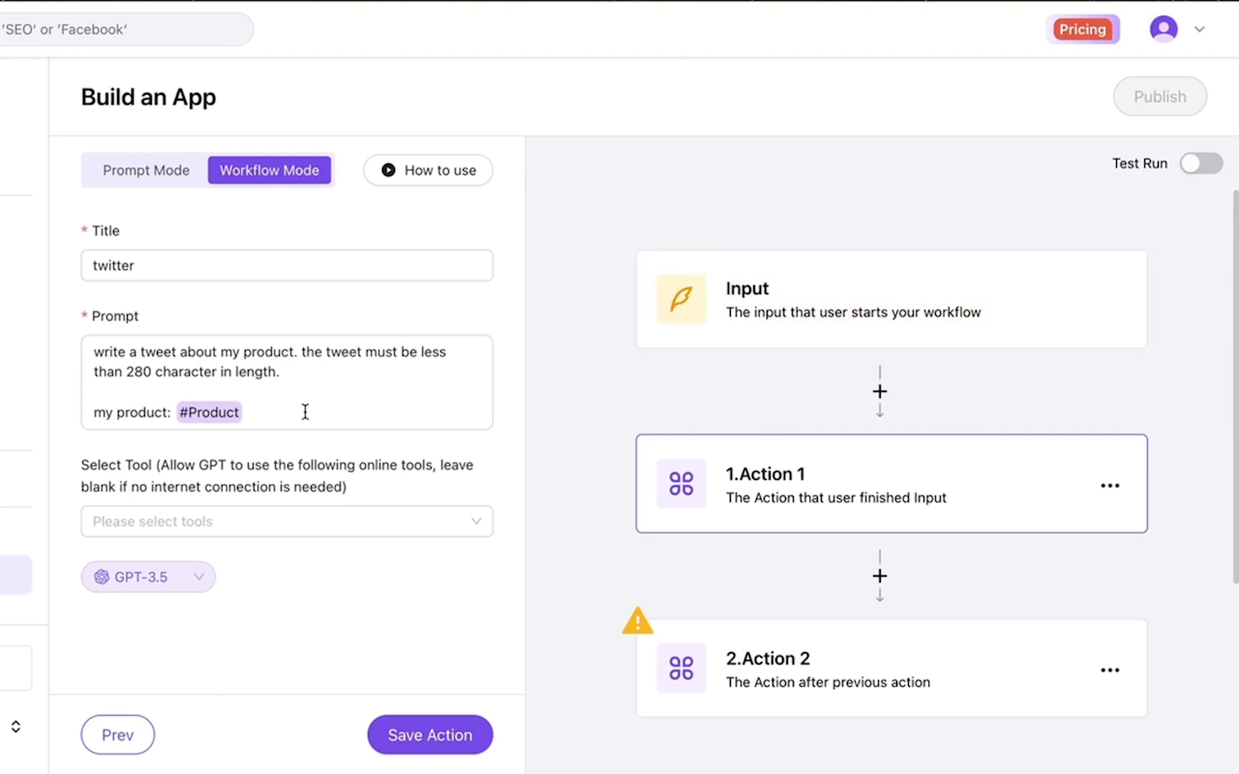
left_click(422, 747)
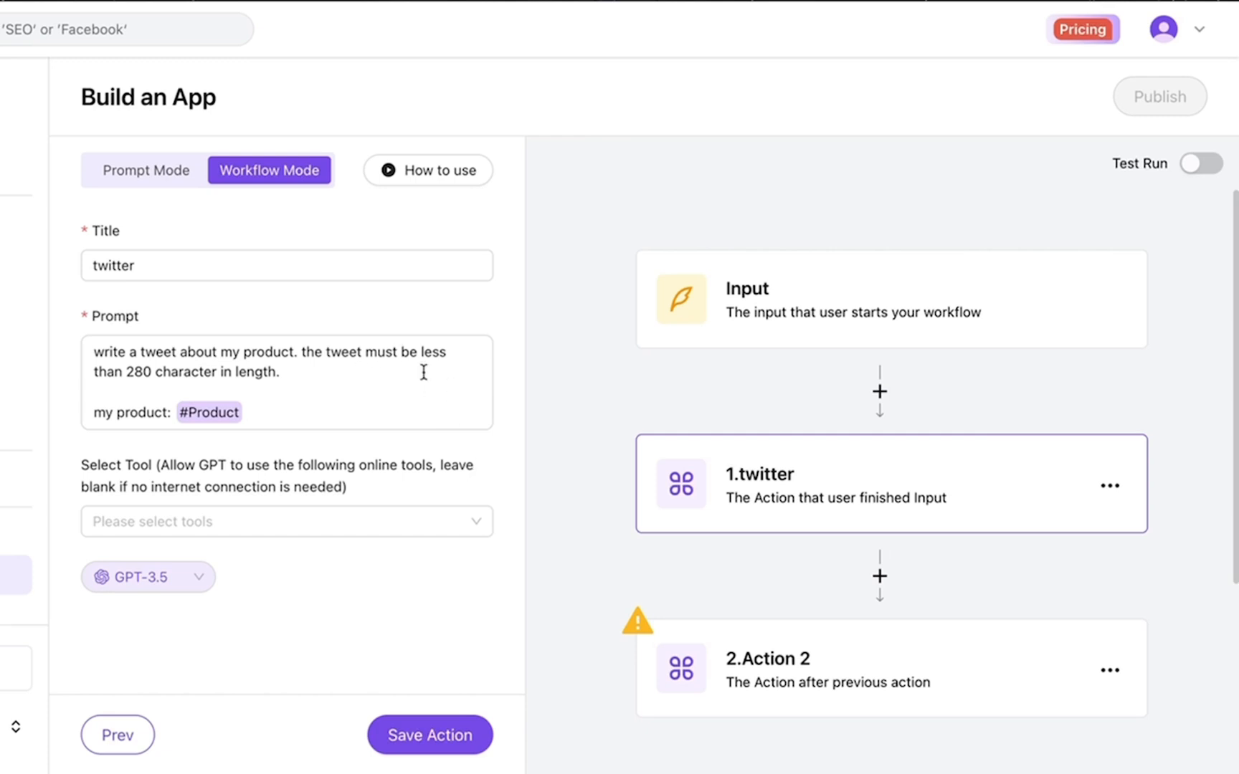
Create a new custom action for Action 2 titled 'facebook'
scroll(801, 470, "down", 3)
scroll(800, 466, "down", 1)
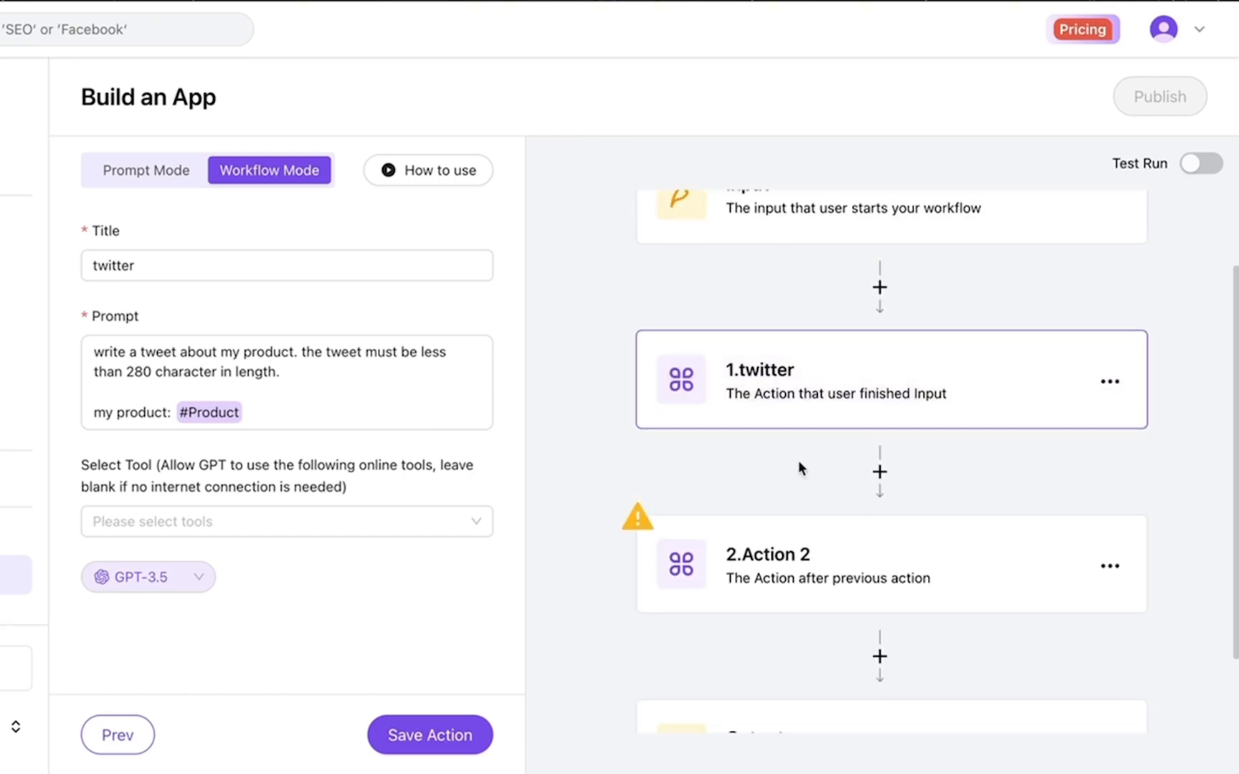
scroll(799, 464, "up", 1)
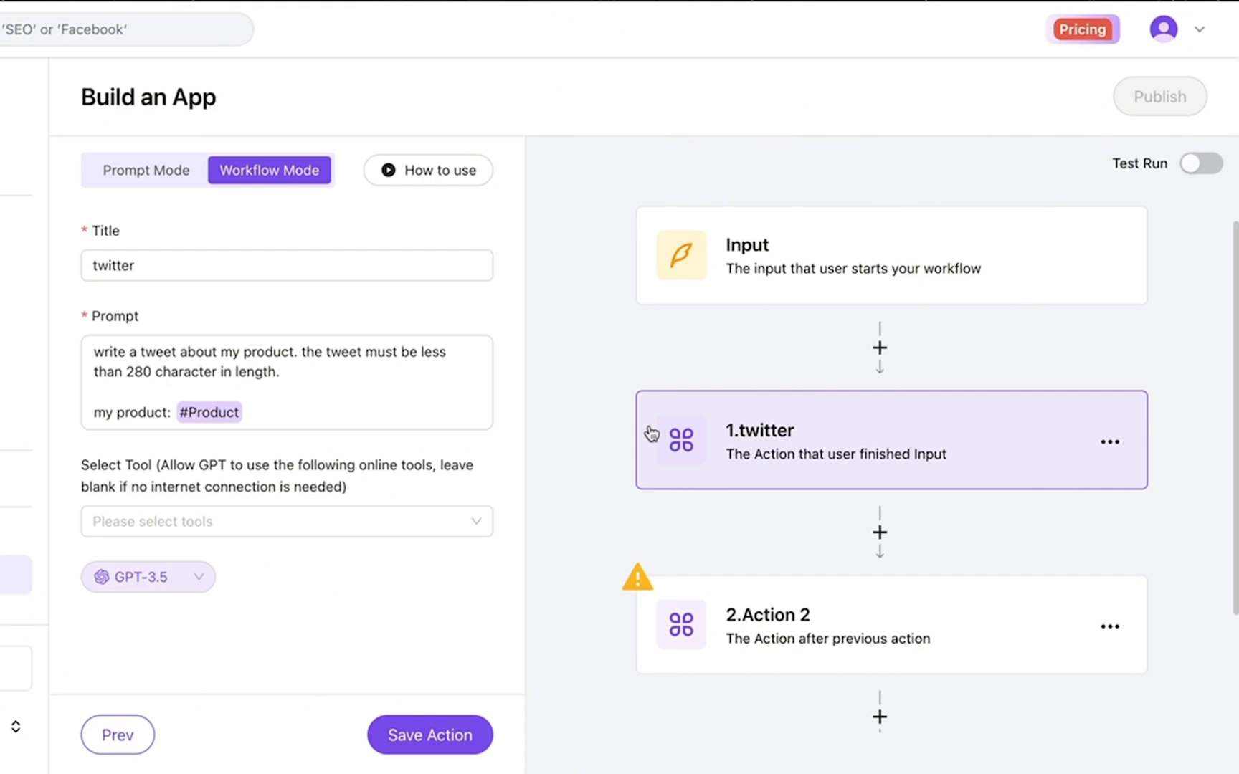
left_click(768, 633)
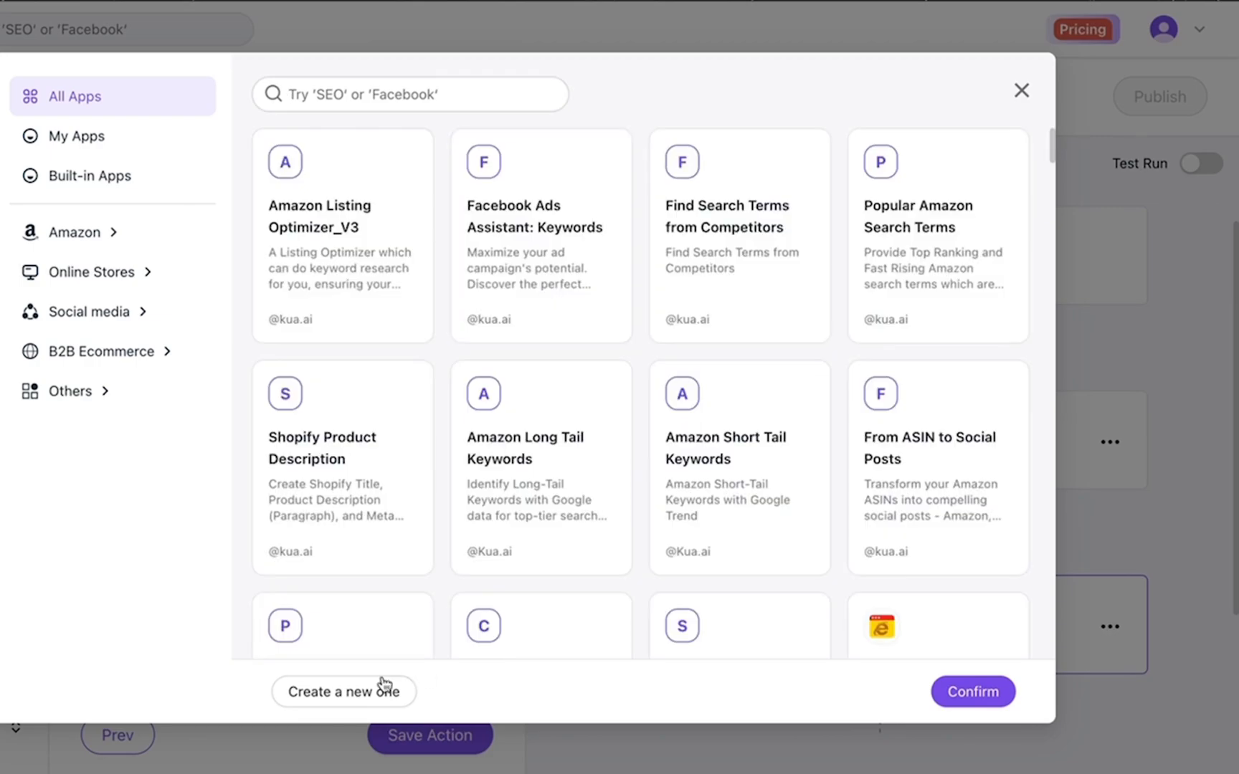
left_click(358, 701)
left_click(172, 266)
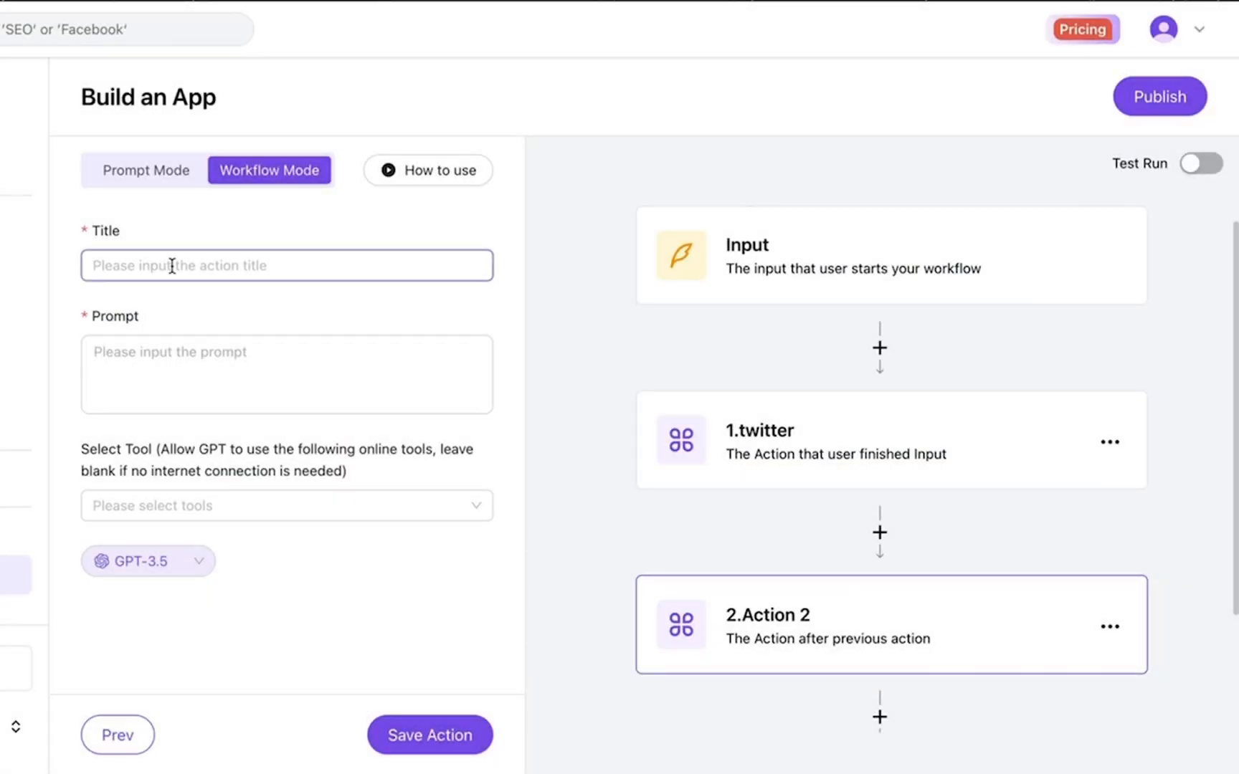
type("fo")
key("BackSpace")
type("a")
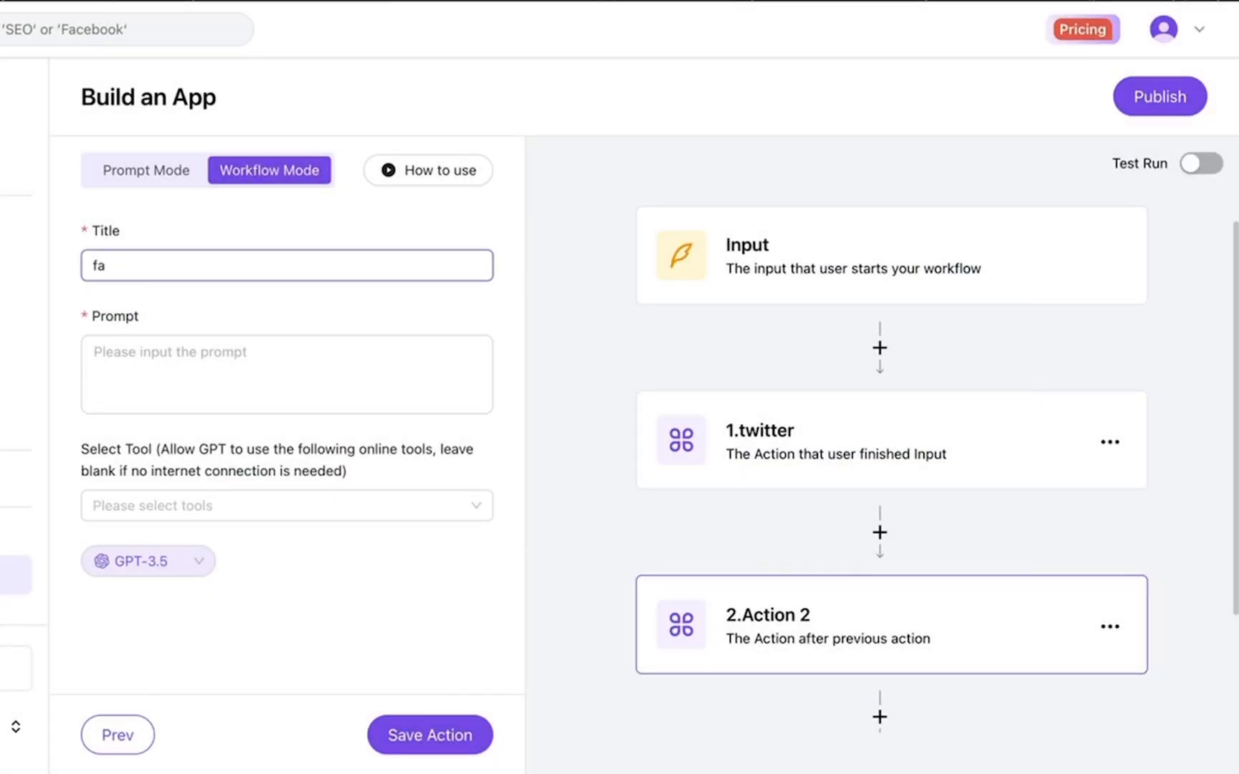
type("cebook")
Paste the catchy, emoji-rich Facebook post prompt, append 'my product: #Product', and save
left_click(216, 356)
key("super+shift+v")
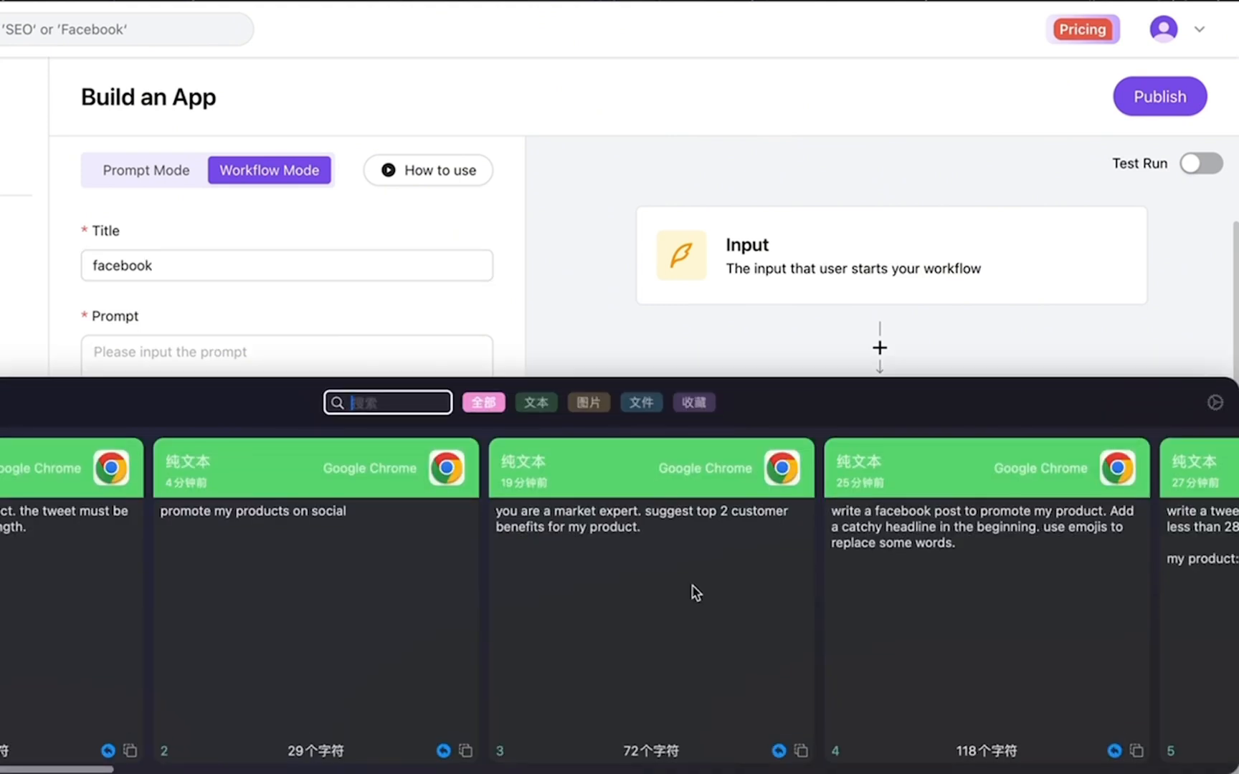
scroll(947, 617, "right", 1)
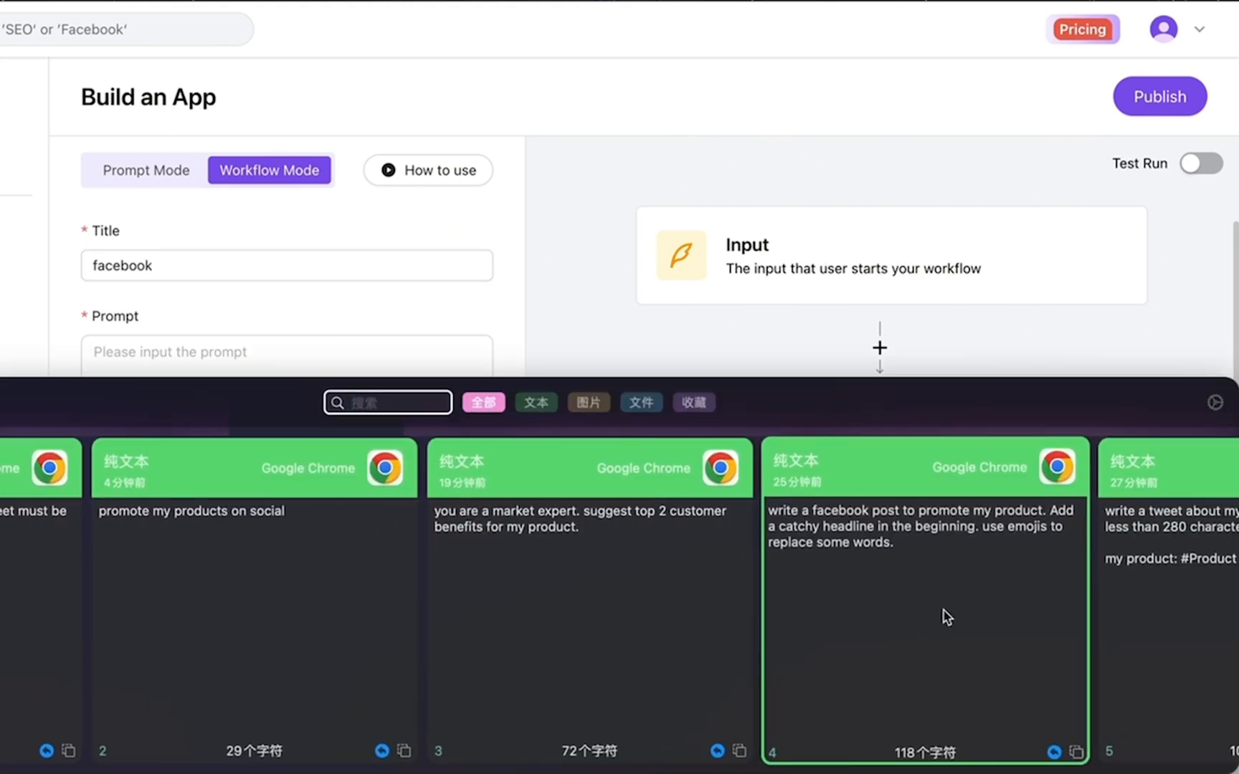
double_click(844, 637)
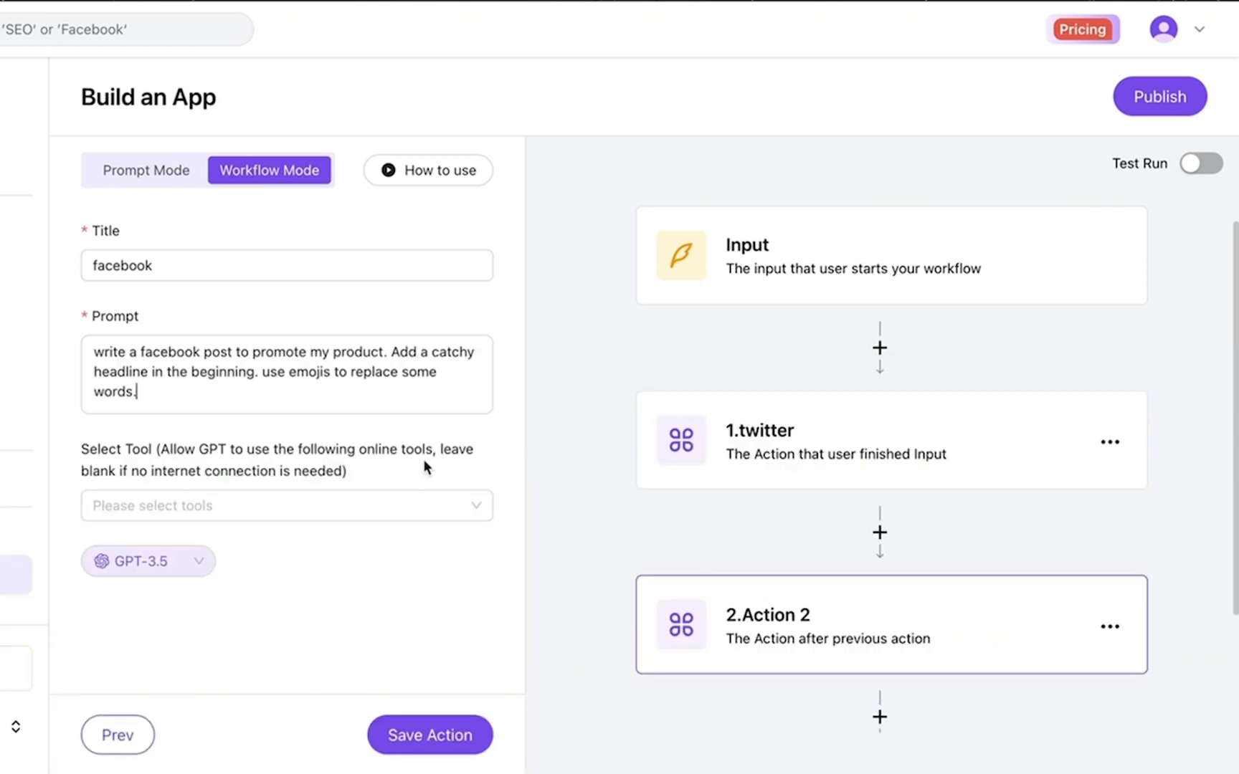
left_click_drag(253, 353, 185, 352)
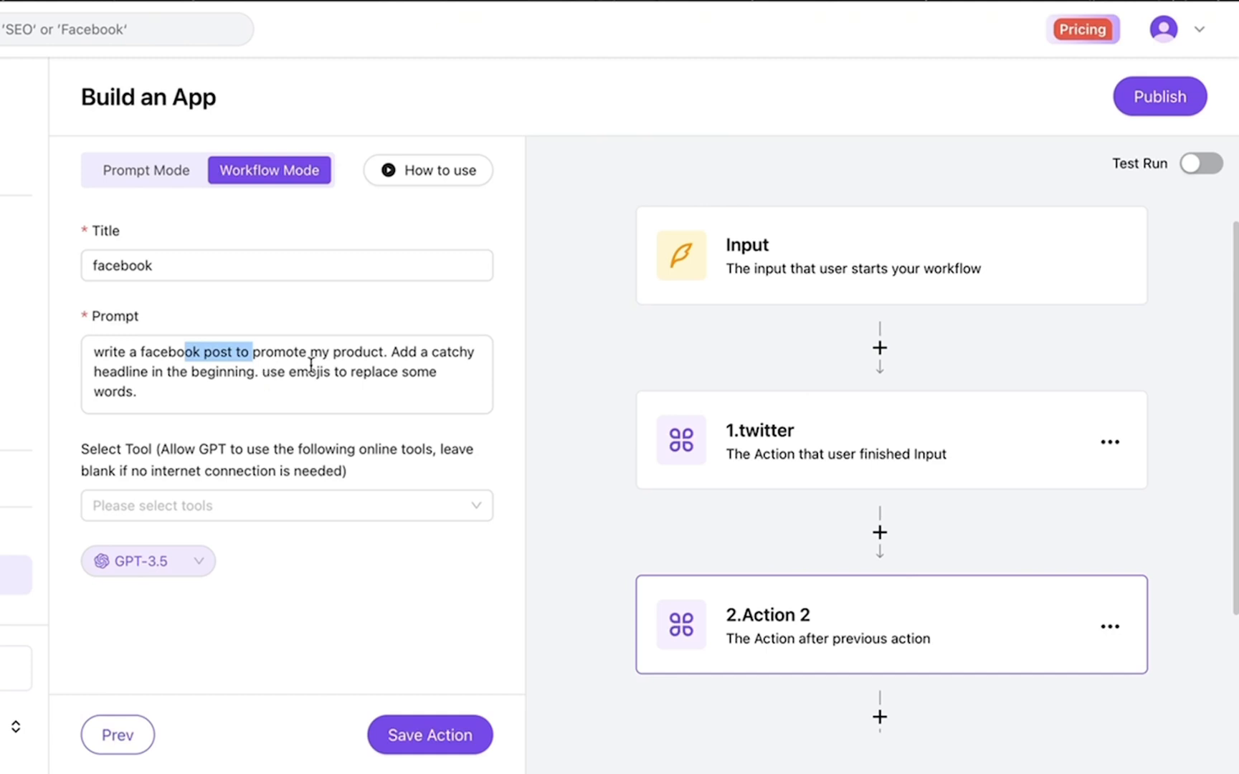
left_click(268, 395)
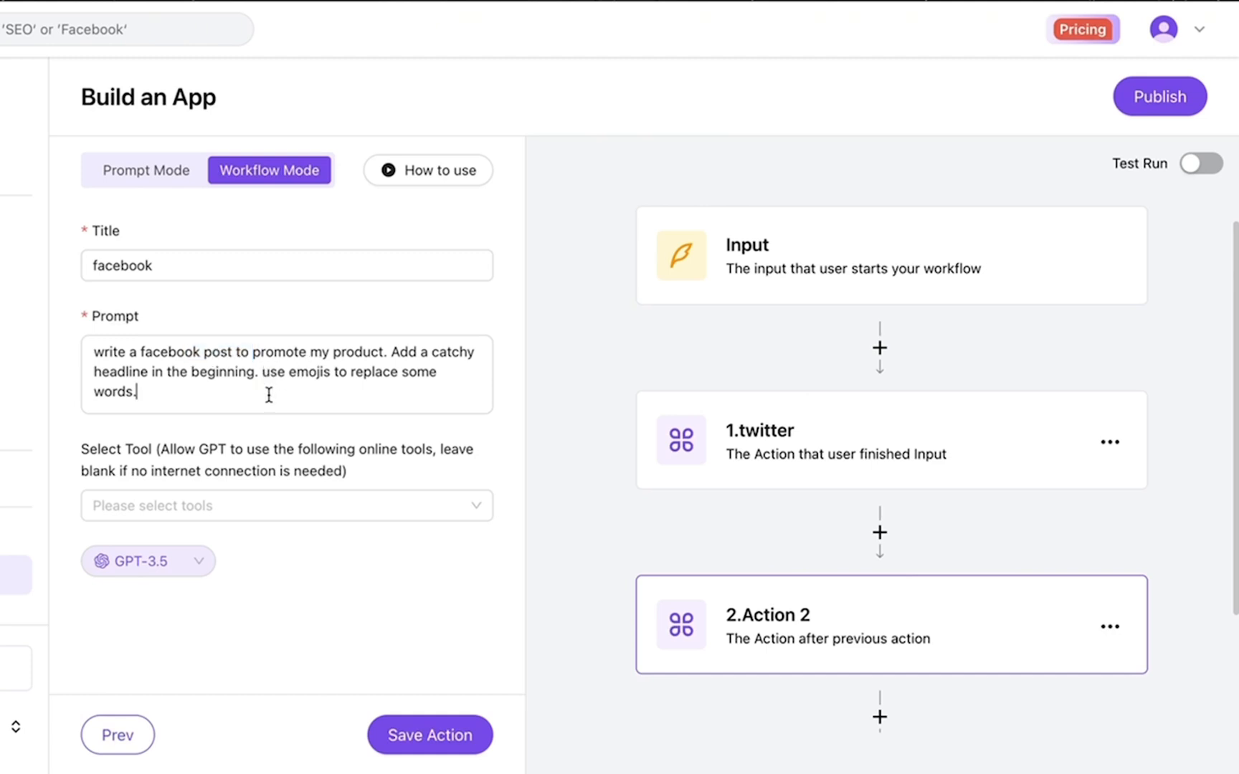
key("Return")
key("Return")
type("m")
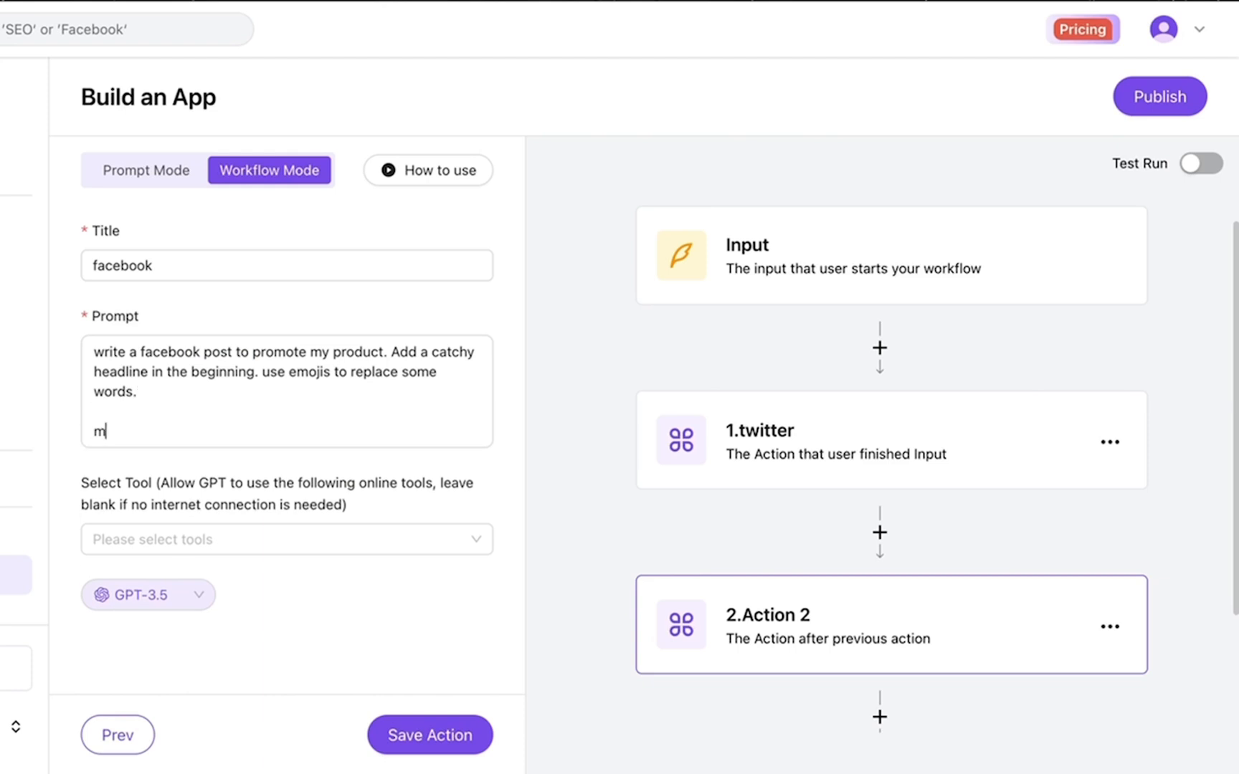
type("y product: #")
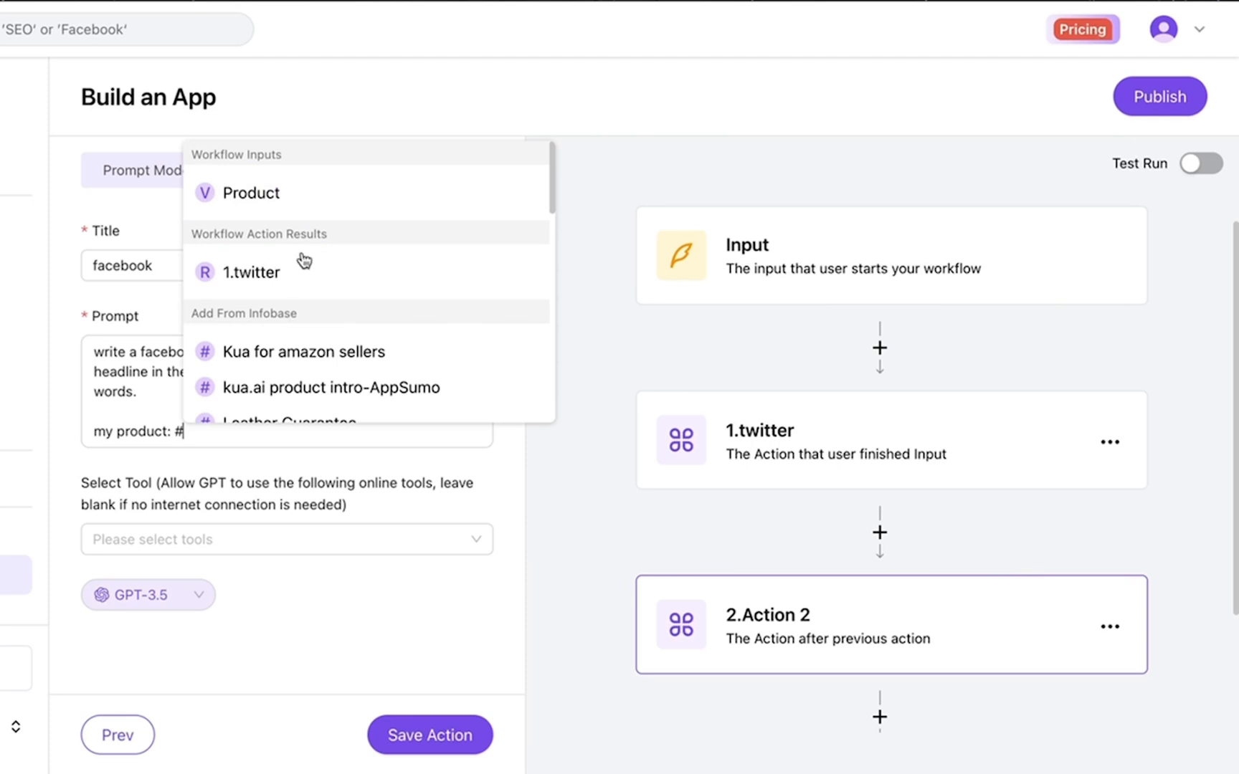
left_click(278, 198)
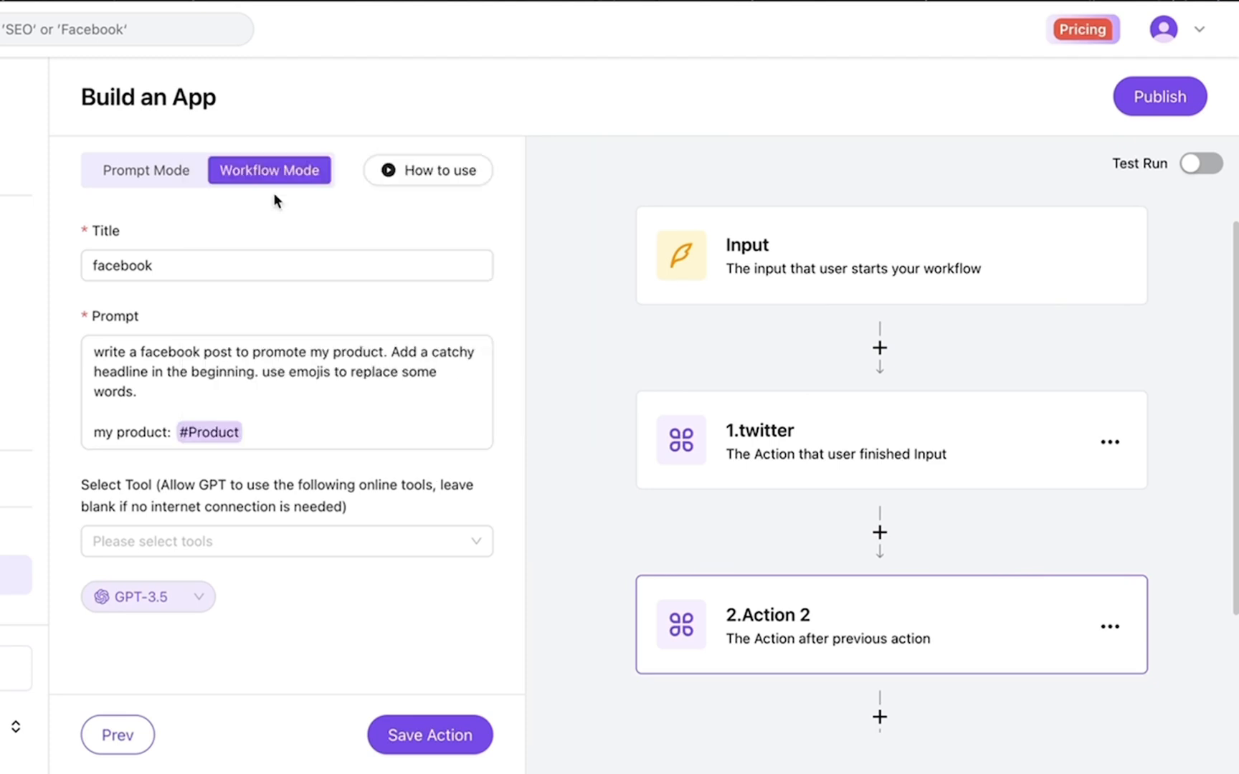
left_click(424, 738)
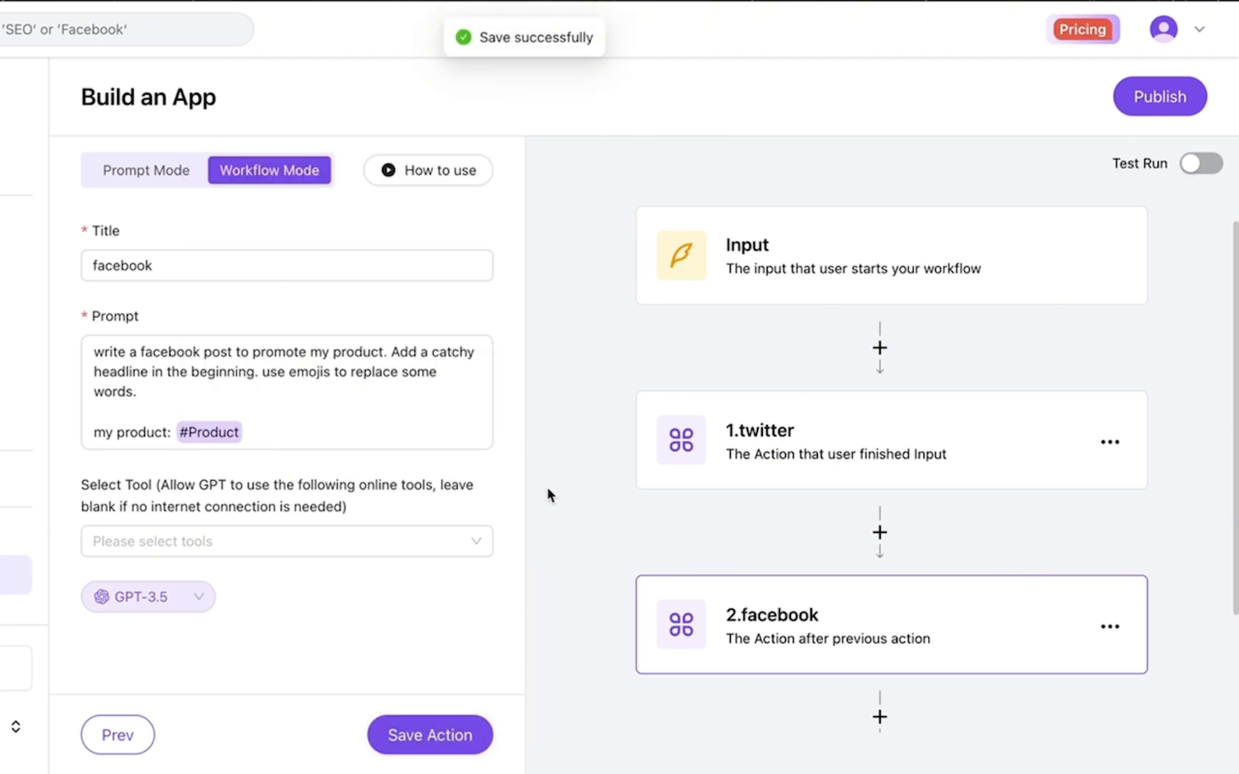
scroll(548, 495, "down", 2)
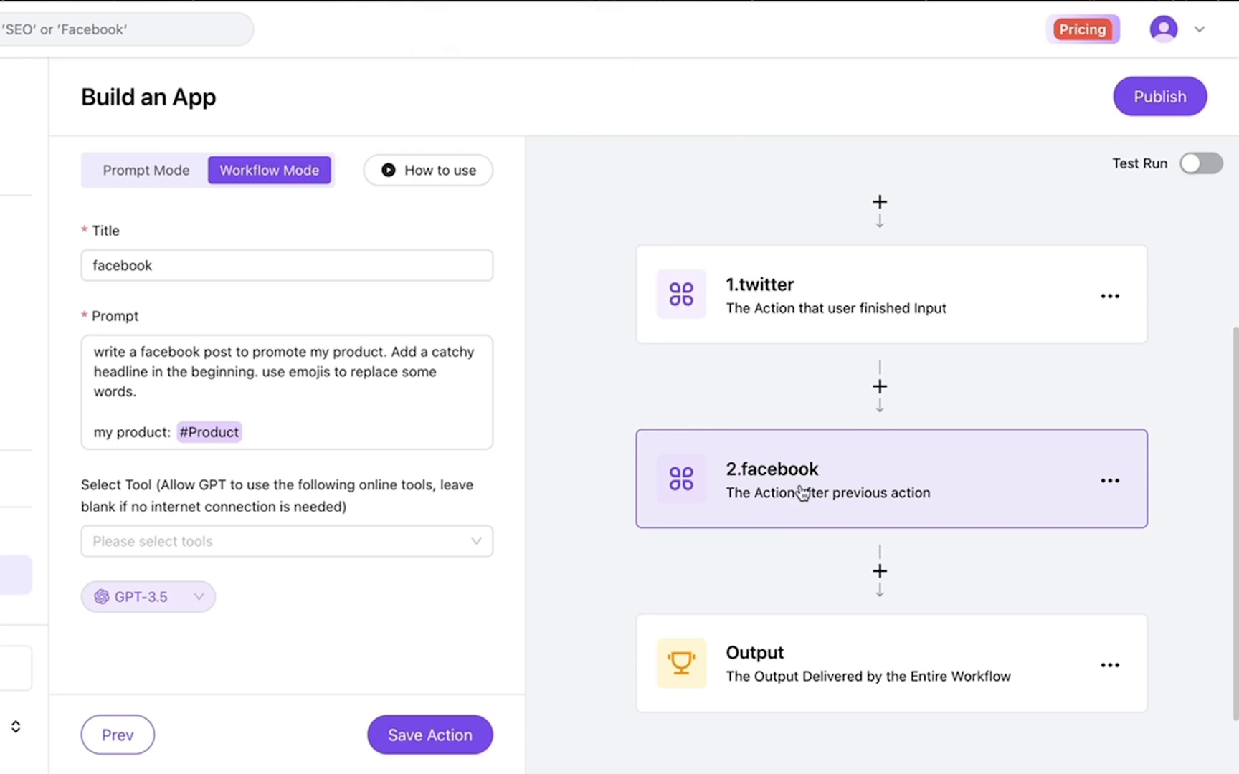
scroll(802, 491, "up", 2)
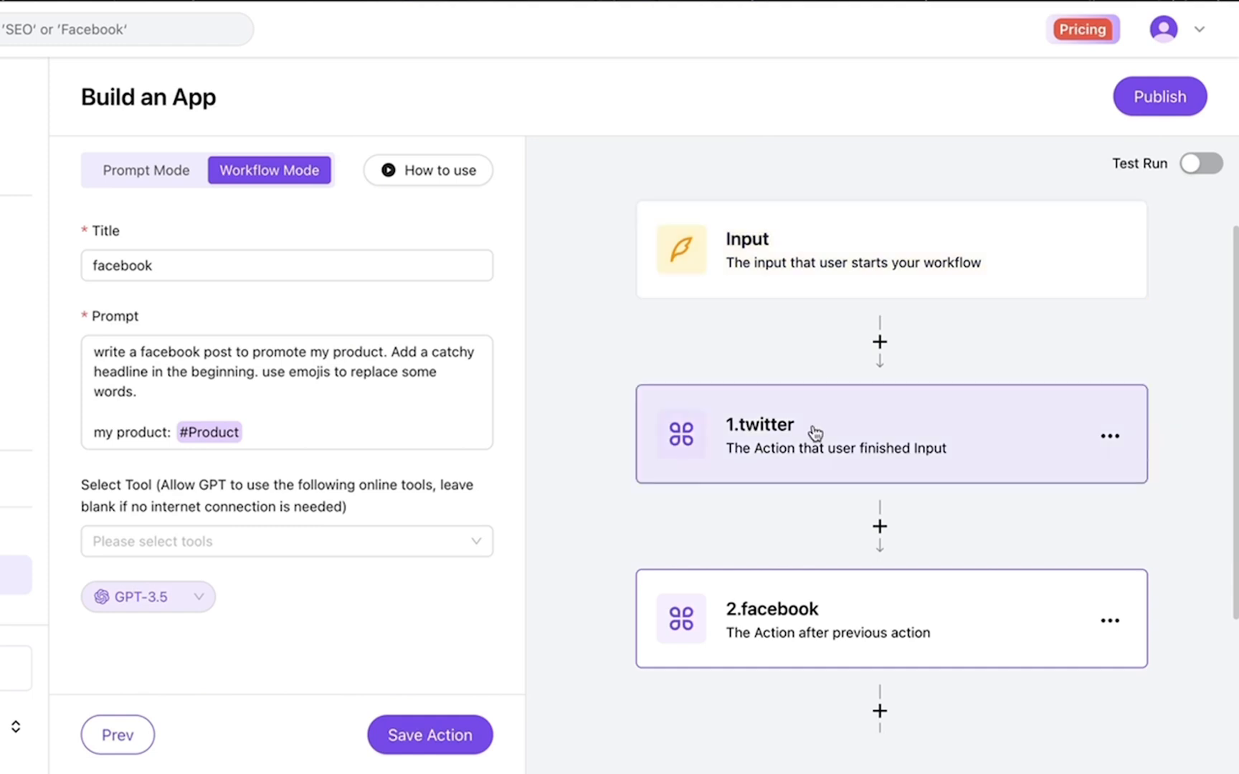
scroll(788, 603, "down", 3)
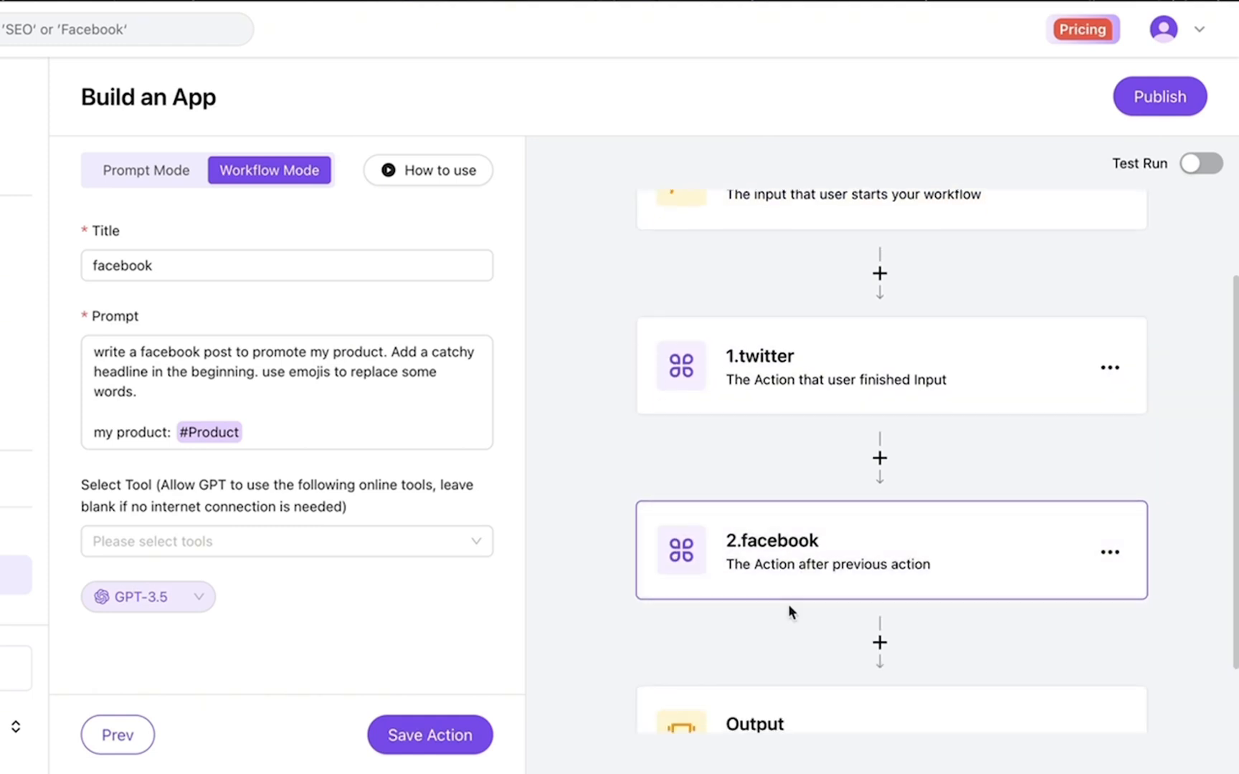
Set Output to an Action List of twitter and facebook, enable Step-by-Step Execution, and publish
left_click(789, 660)
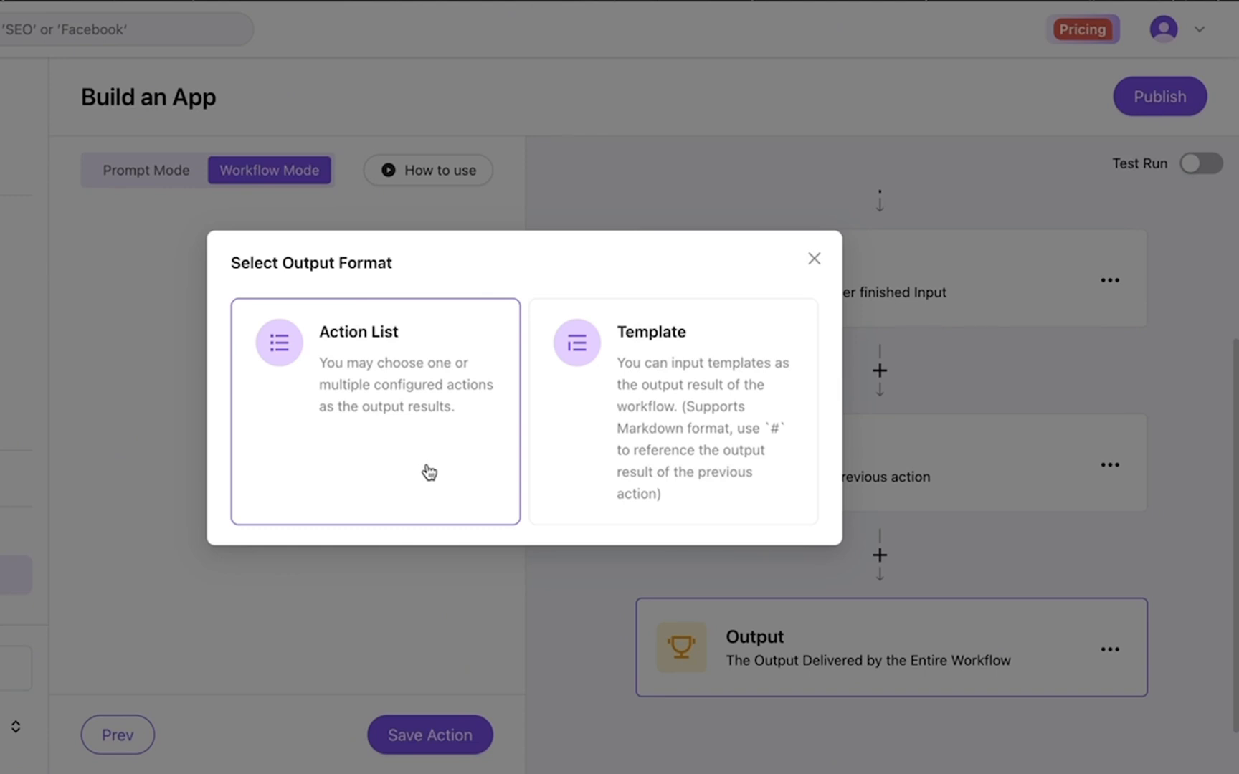
left_click(398, 434)
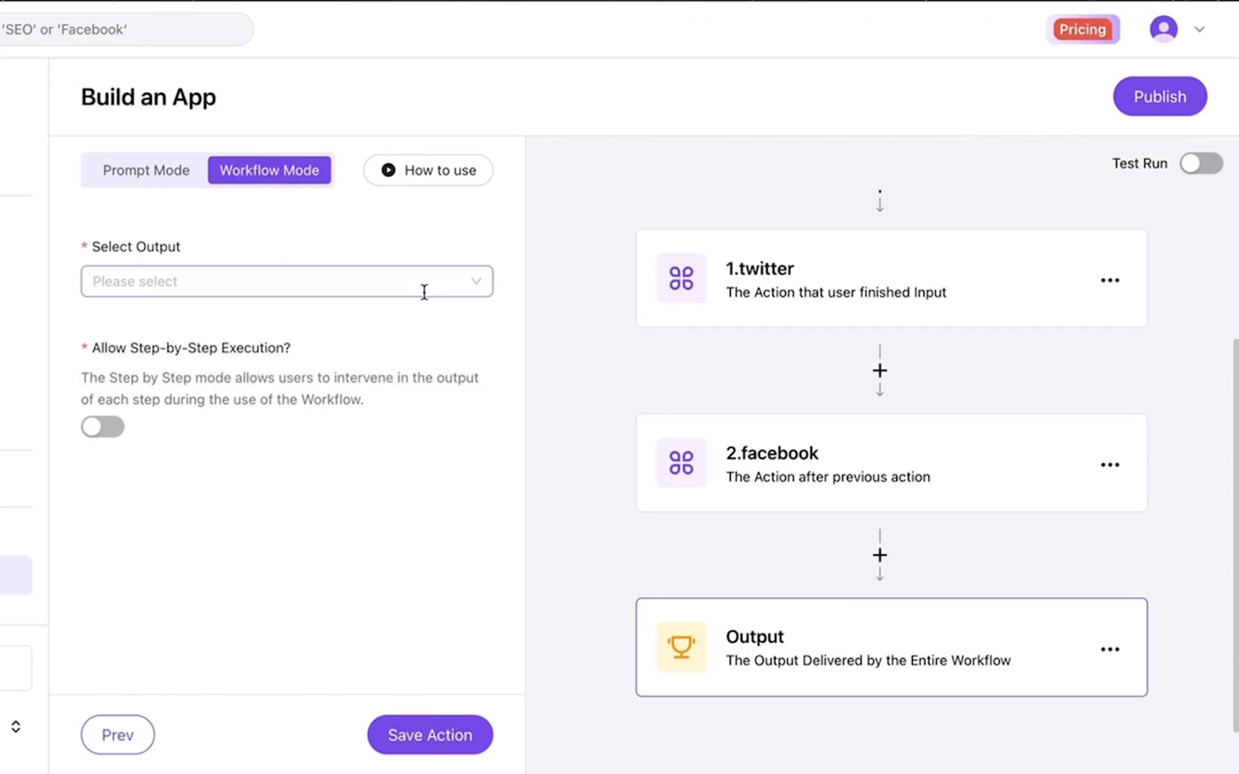
left_click(472, 288)
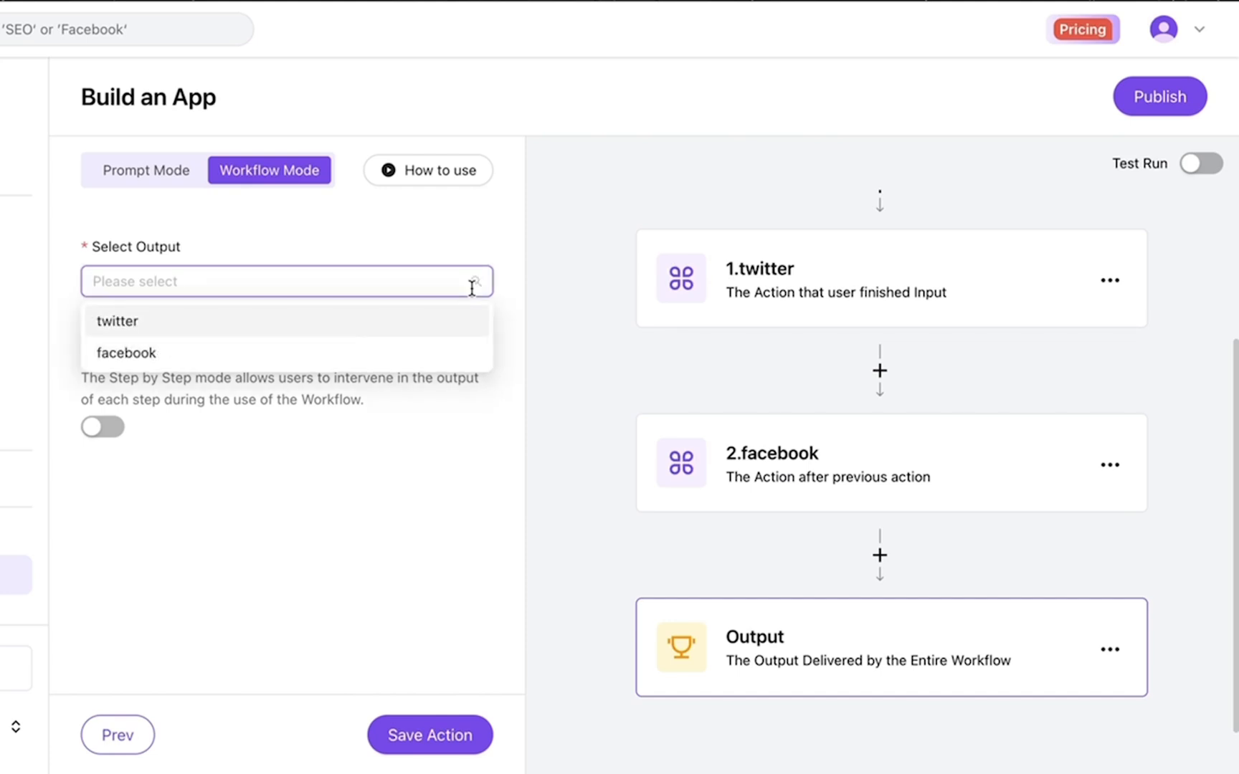
left_click(438, 326)
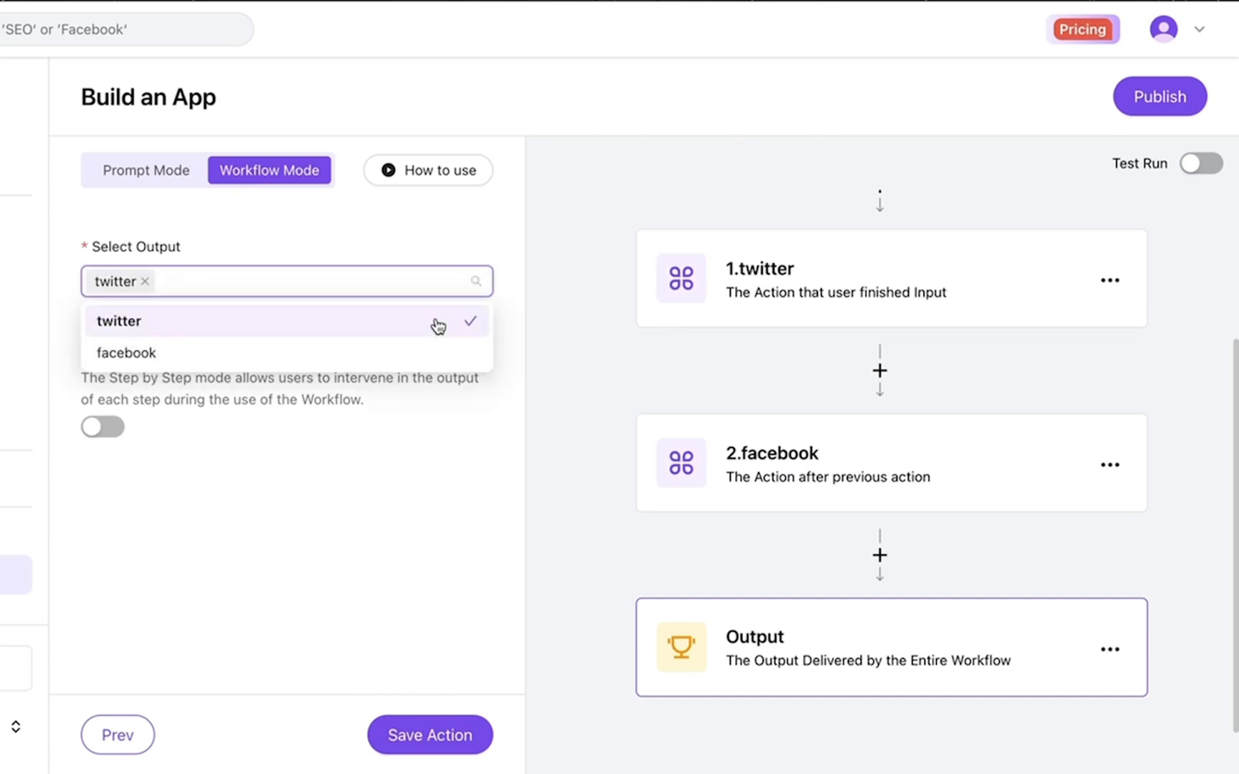
left_click(402, 358)
left_click(377, 482)
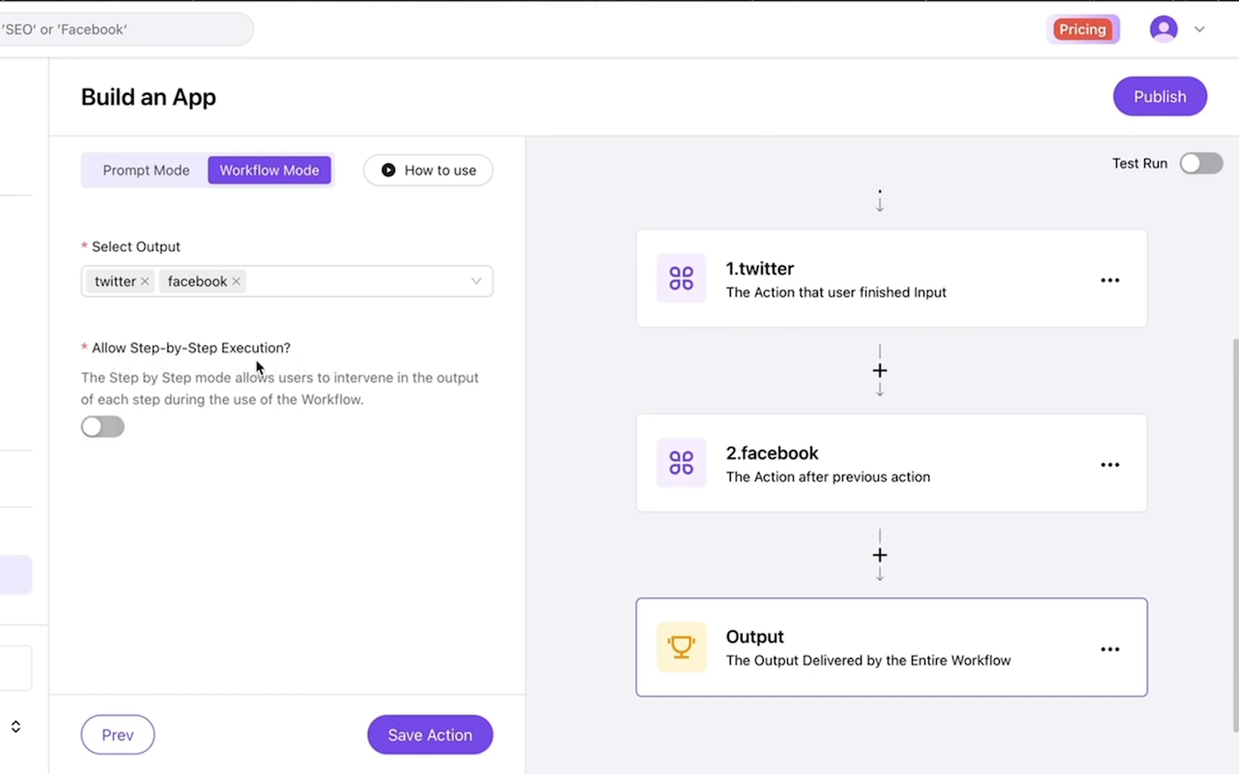
left_click(109, 427)
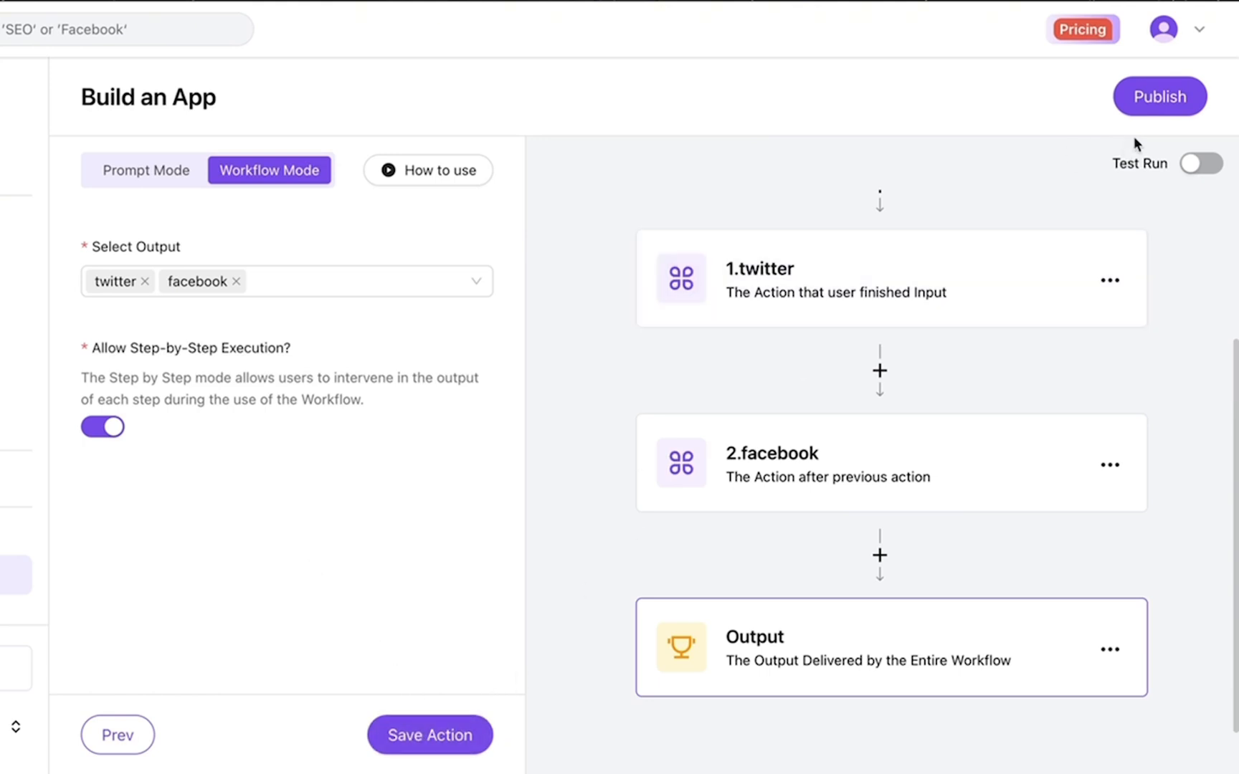
left_click(1172, 111)
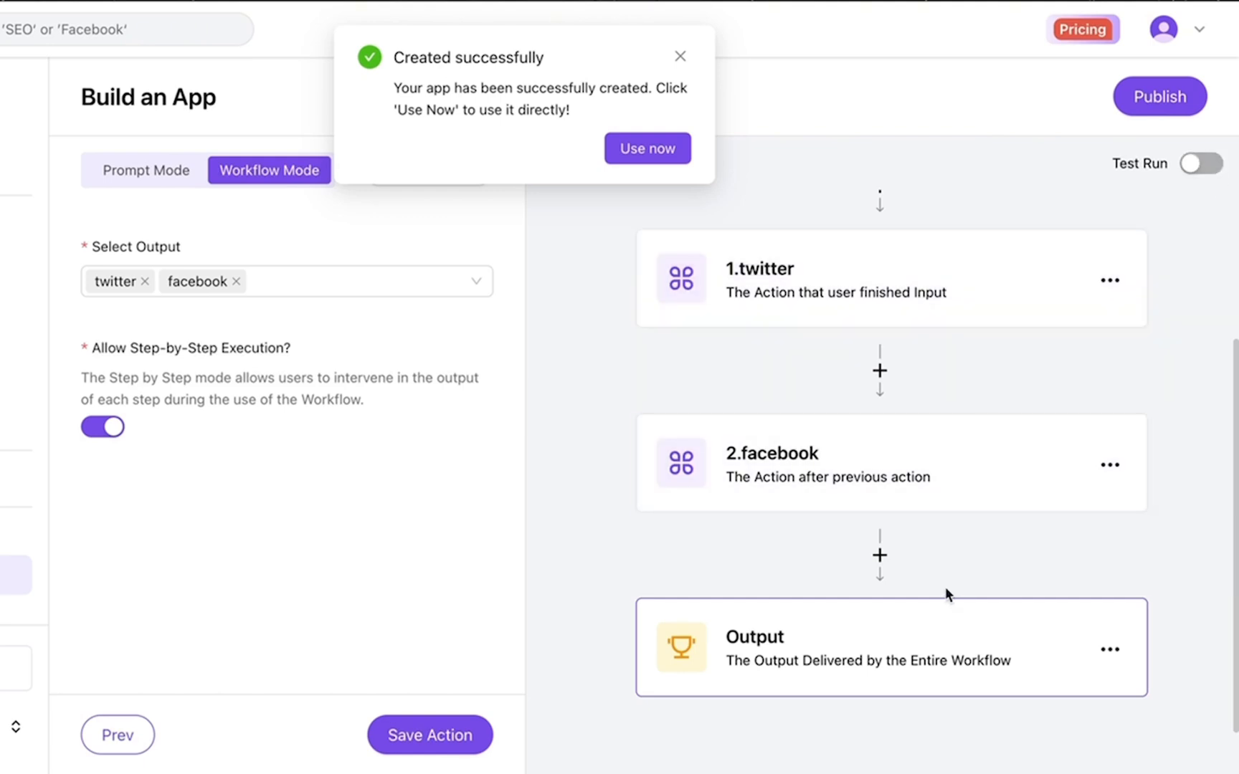
Run the app step by step on 'cat litter box with removable divider' and generate the tweet
left_click(673, 150)
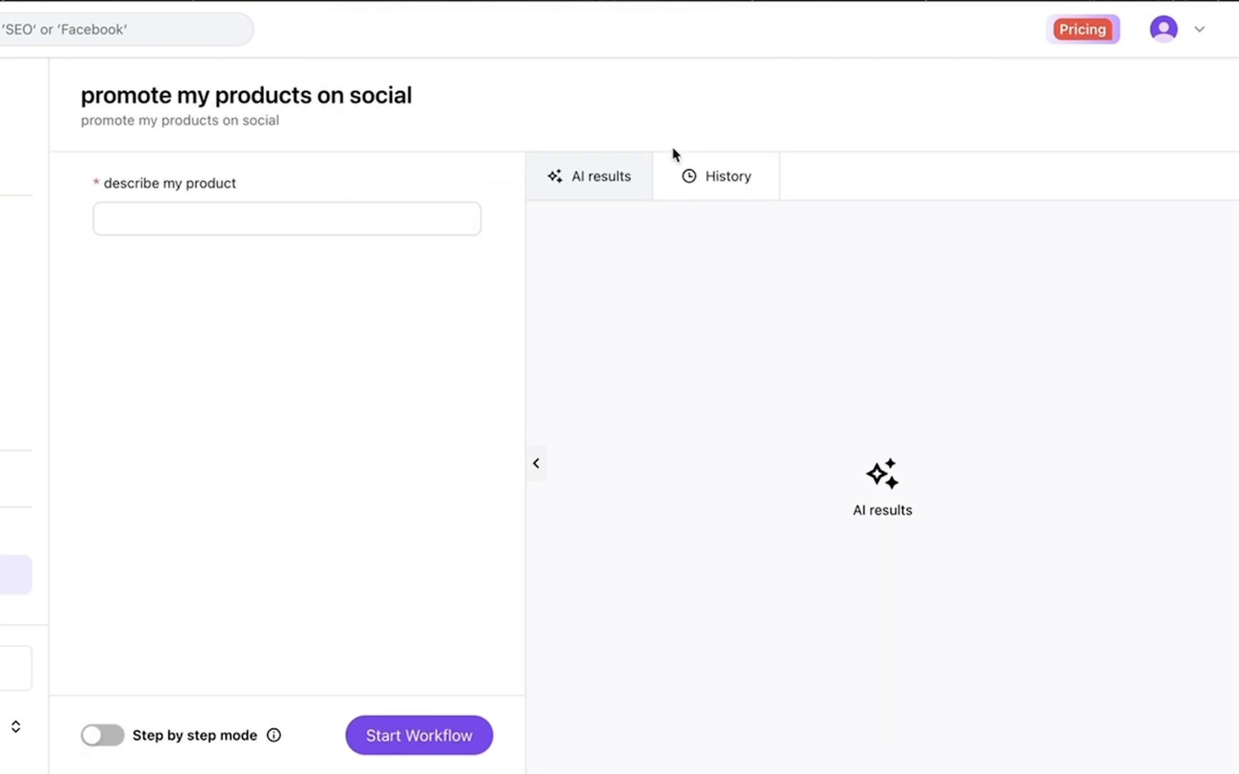
left_click(433, 216)
type("cat litter box with remo")
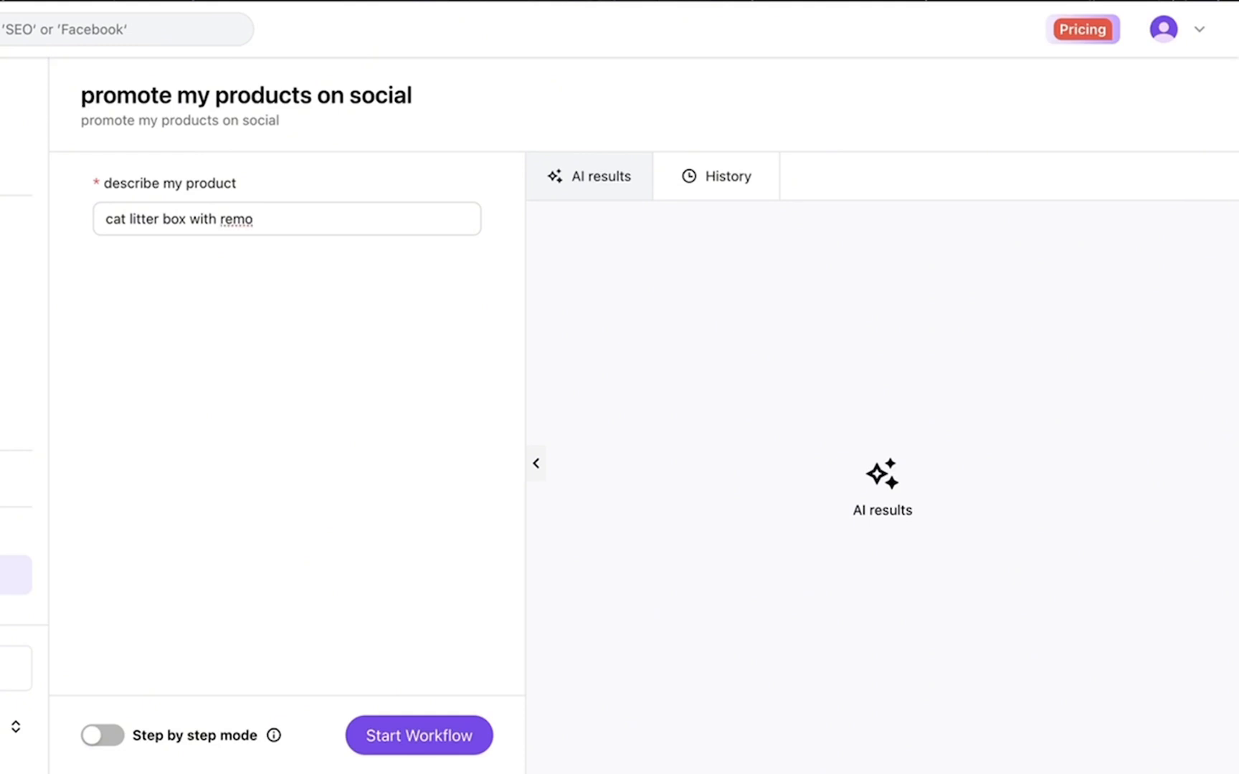
type("vable divider")
left_click(115, 738)
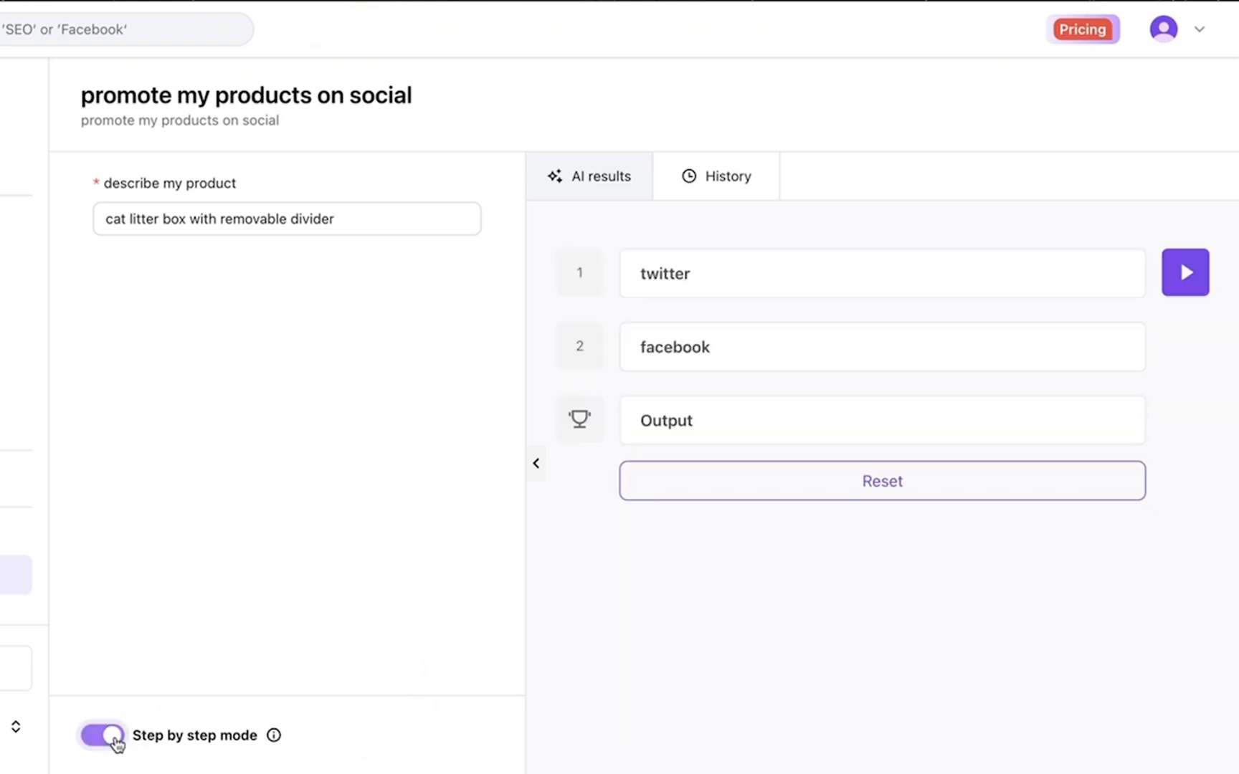
left_click(1187, 273)
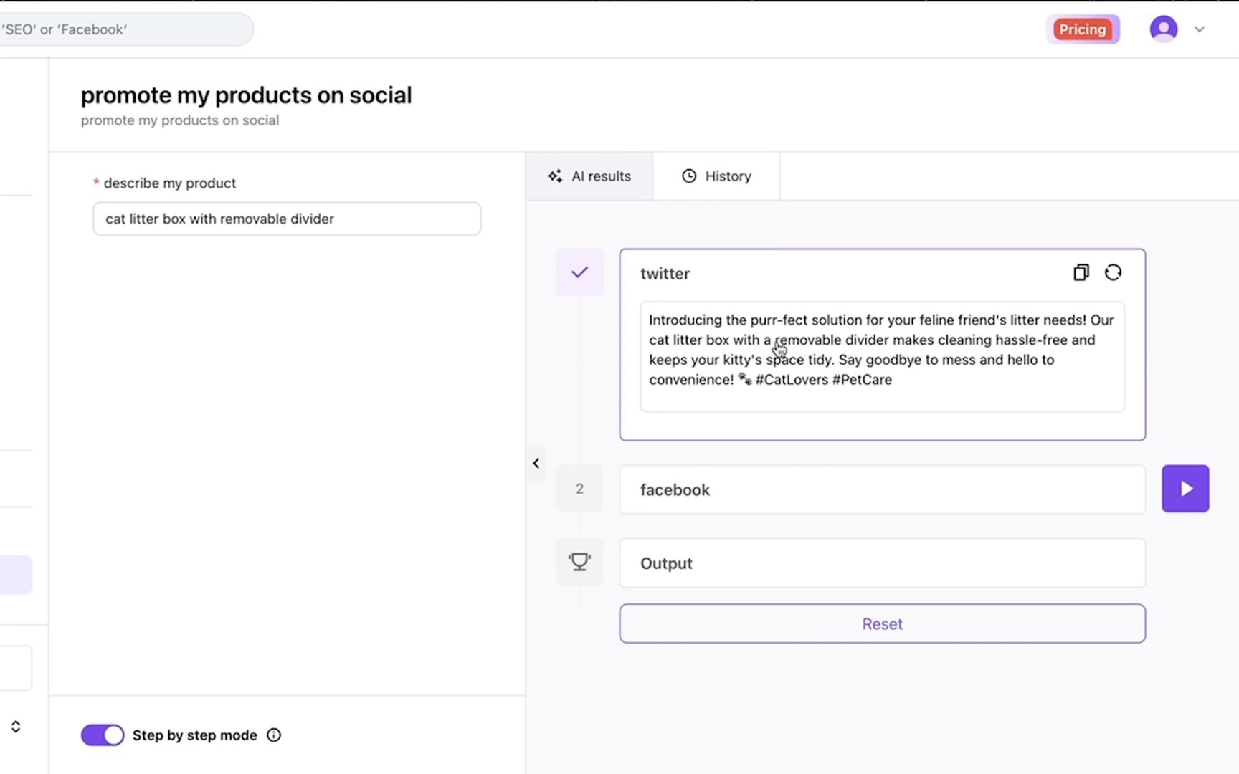
Generate the facebook post and the combined output, review the results, and select the product description
left_click(1202, 510)
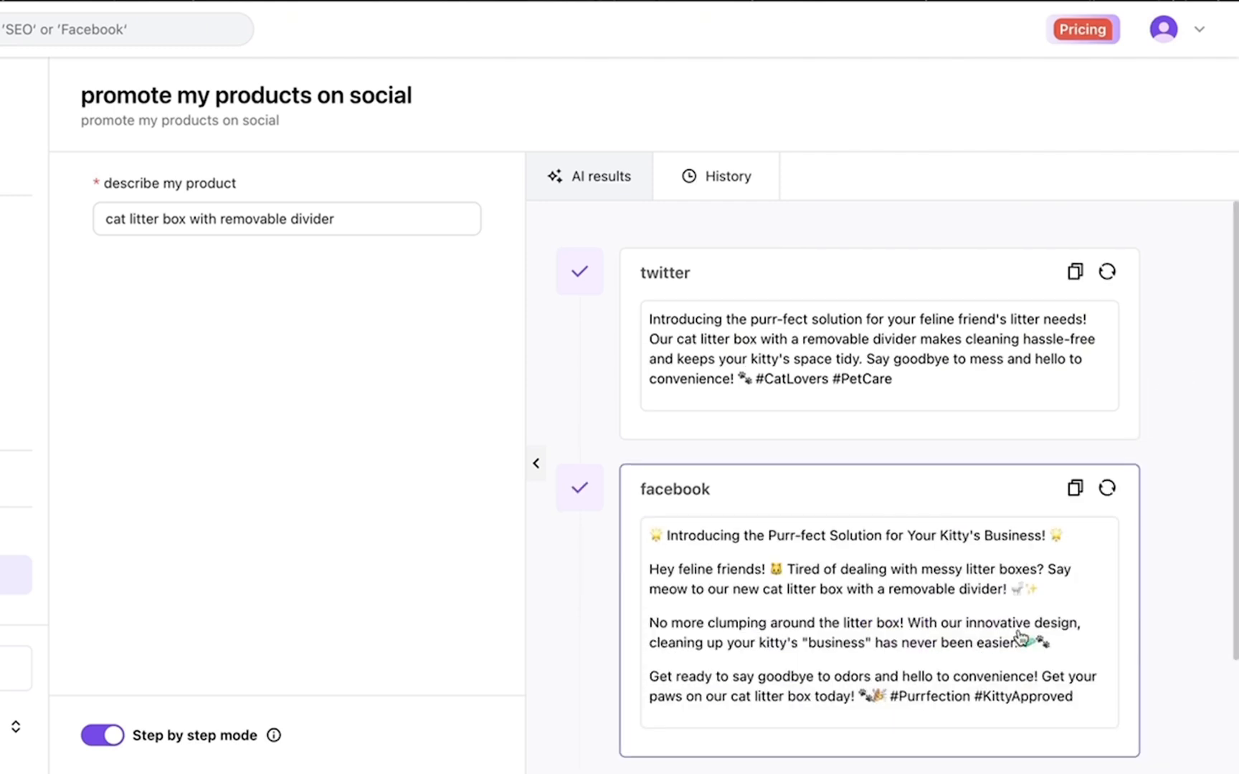
scroll(1020, 638, "down", 2)
left_click(1185, 672)
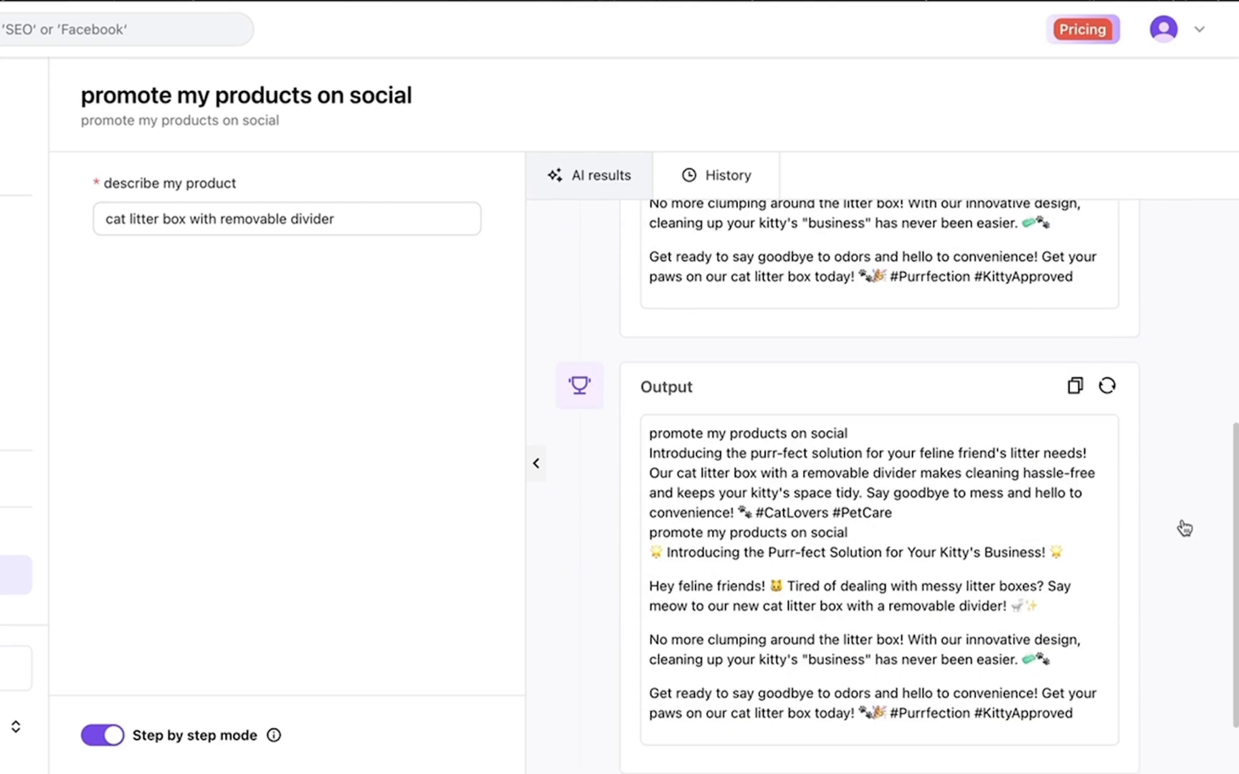
scroll(791, 354, "up", 1)
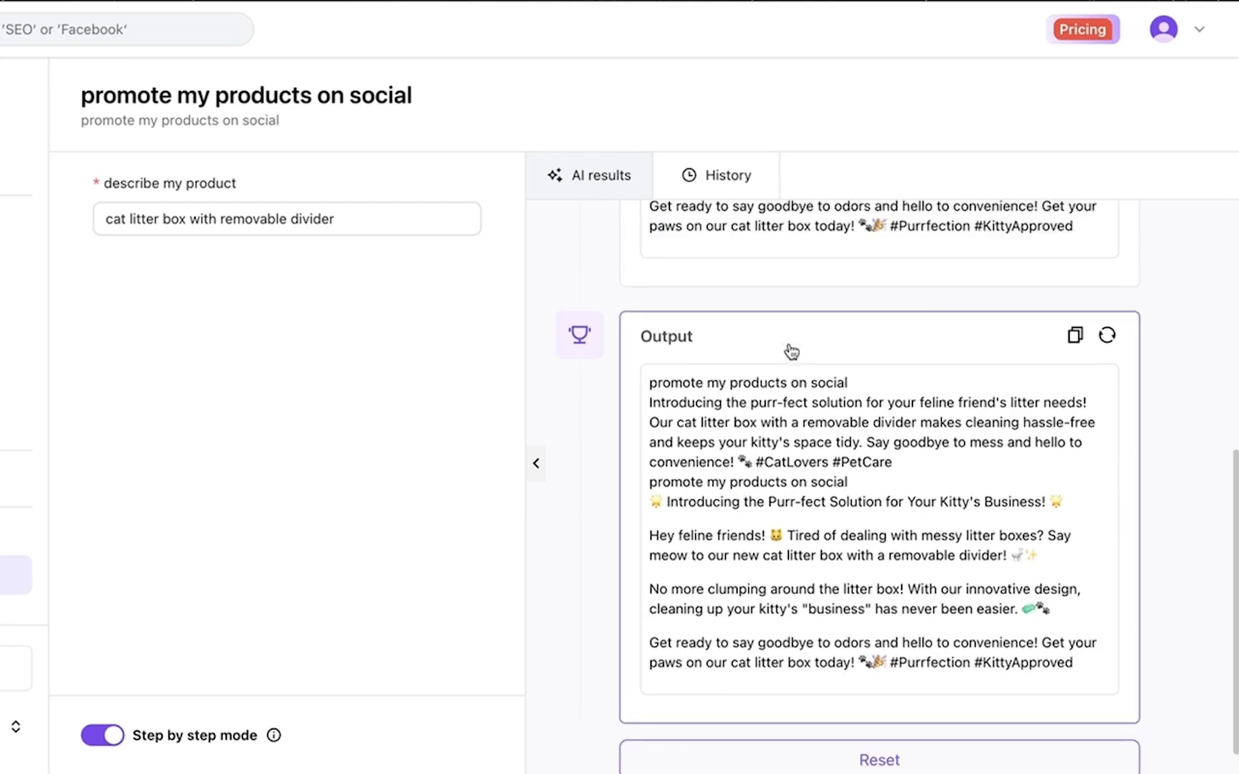
scroll(791, 354, "down", 1)
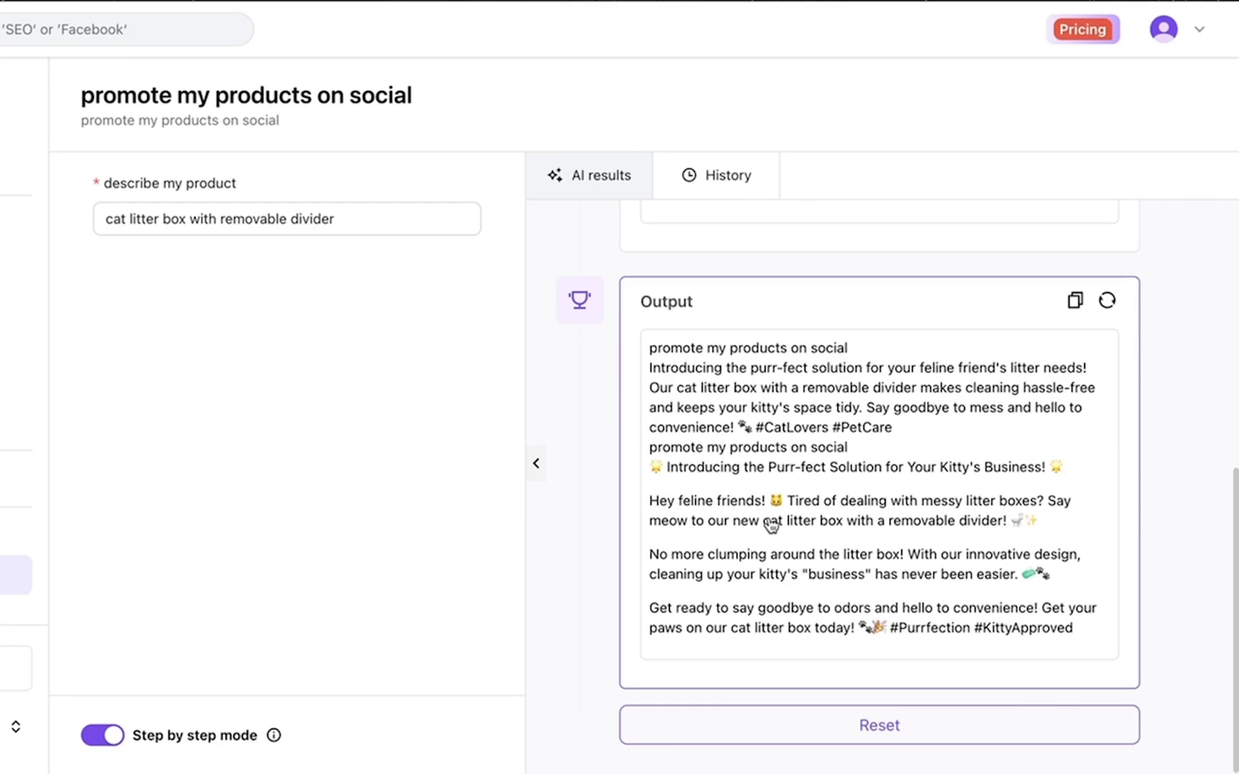
scroll(771, 525, "up", 2)
scroll(770, 526, "down", 1)
scroll(770, 525, "up", 5)
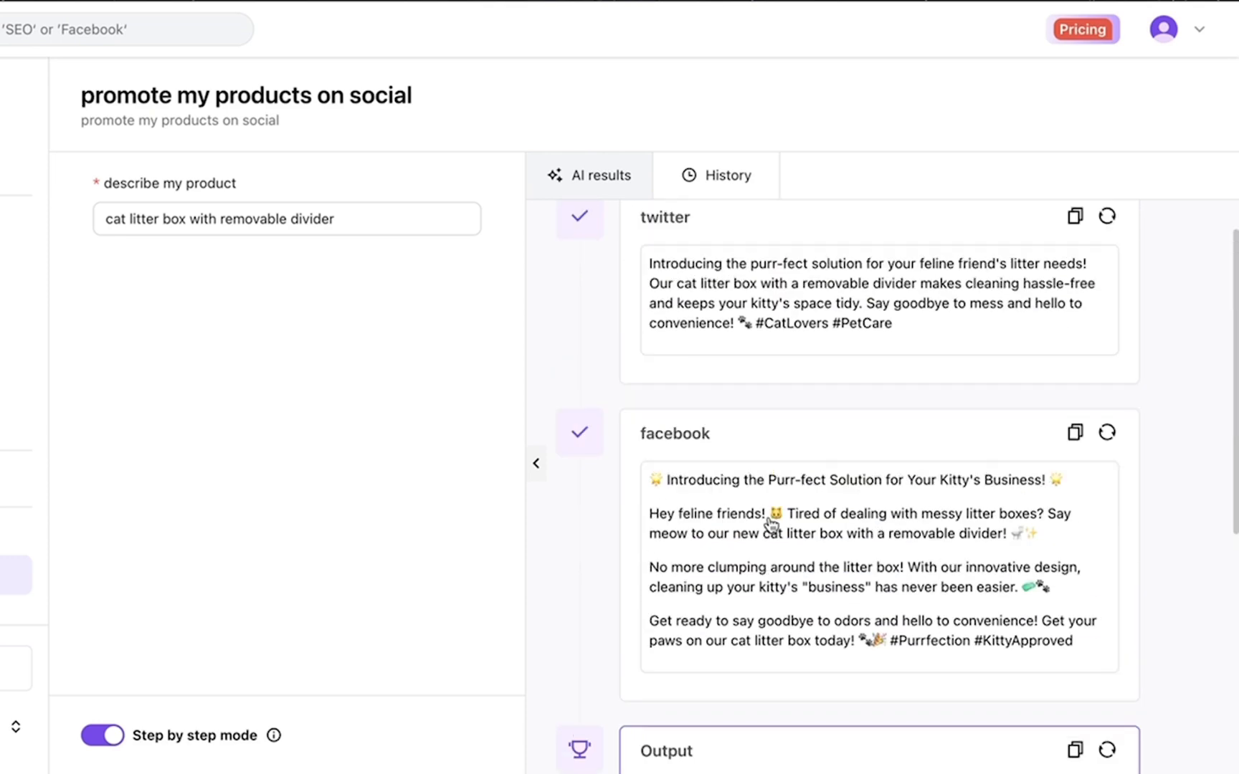
scroll(771, 527, "down", 1)
scroll(770, 525, "down", 1)
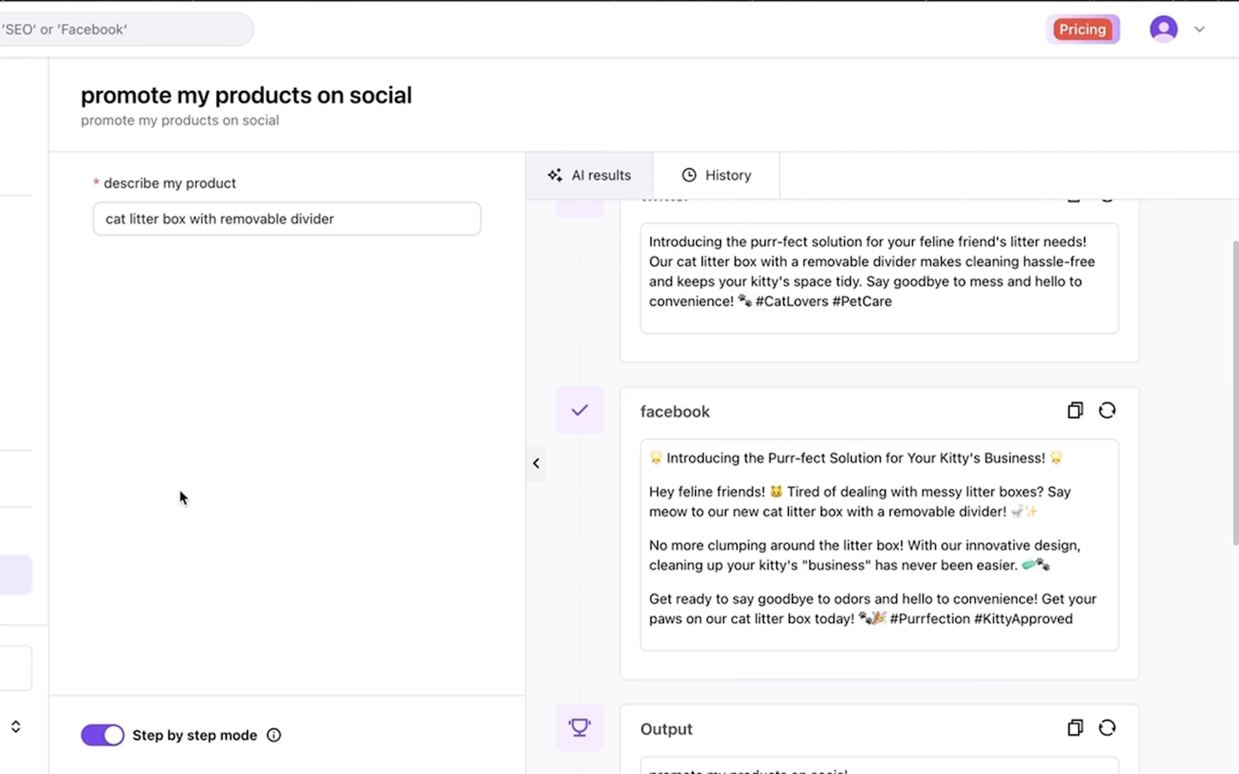
scroll(749, 448, "up", 2)
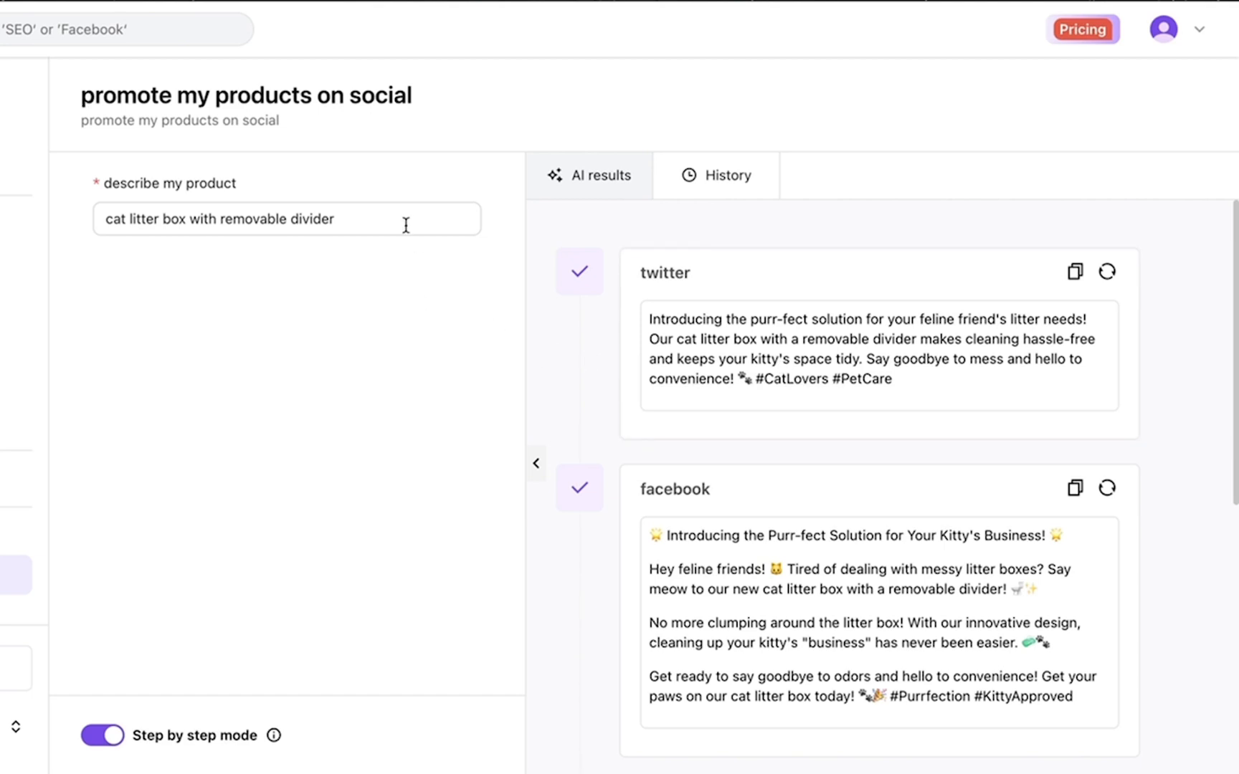
left_click_drag(387, 223, 111, 202)
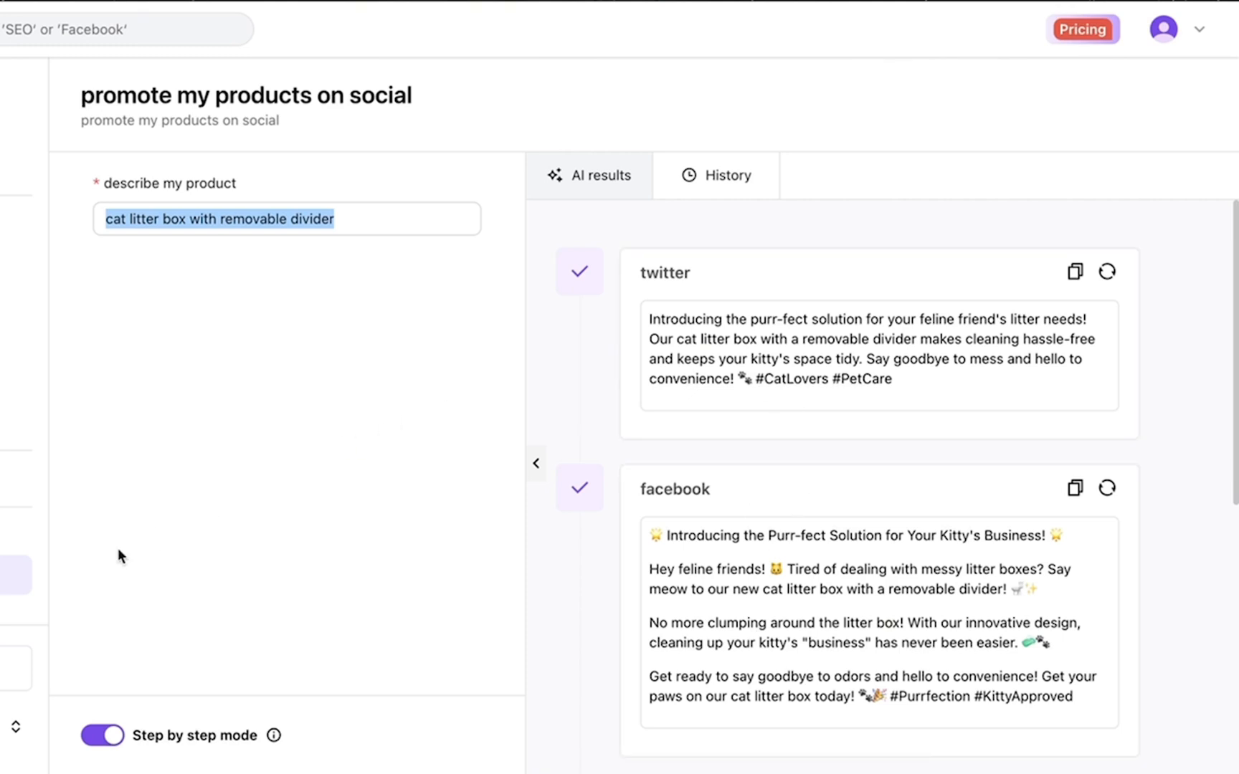
From My Assets > My Apps, copy the 'promote my products on social' workflow and modify the copy
left_click(7, 478)
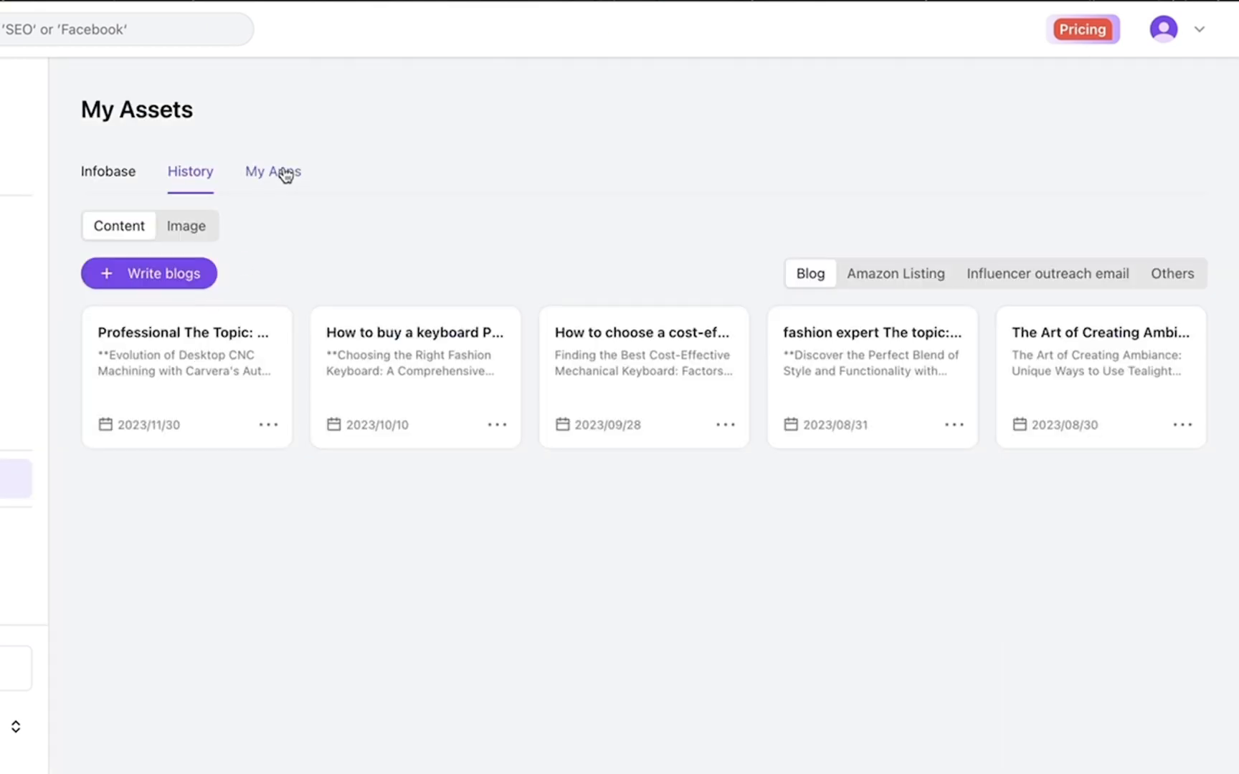
left_click(285, 174)
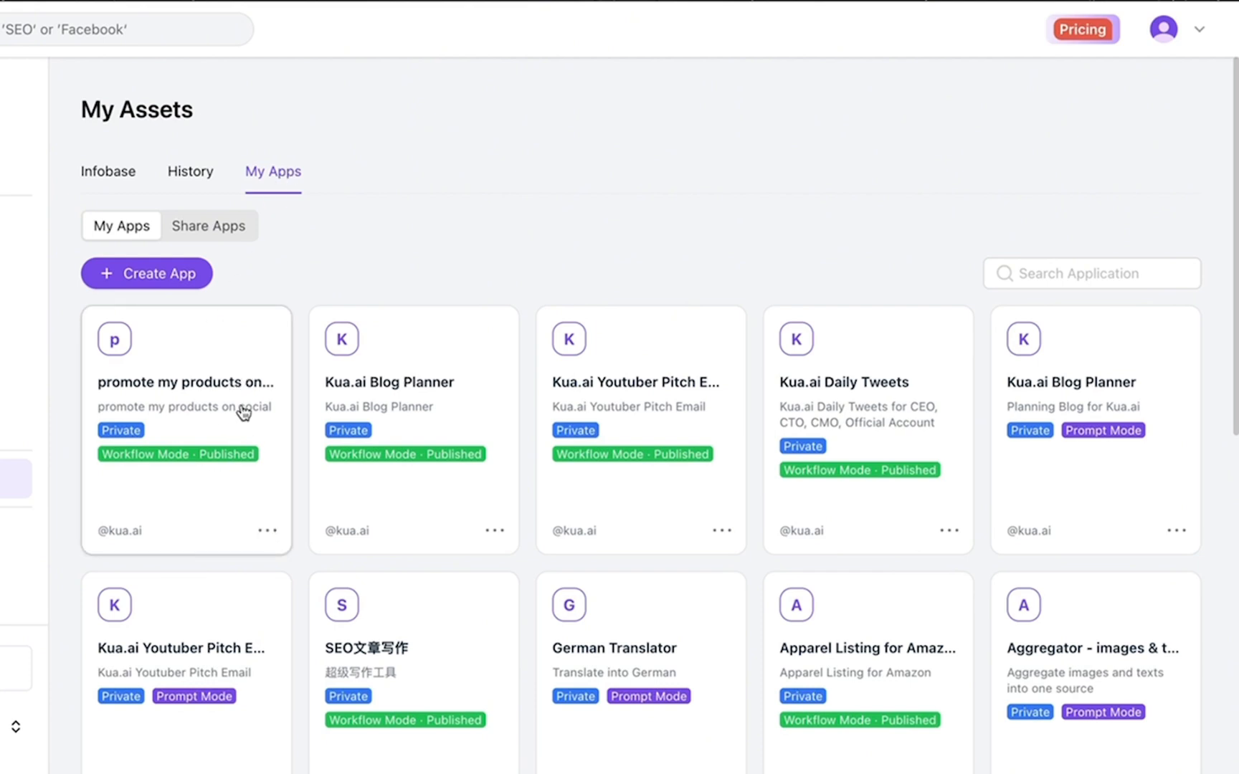
left_click(259, 527)
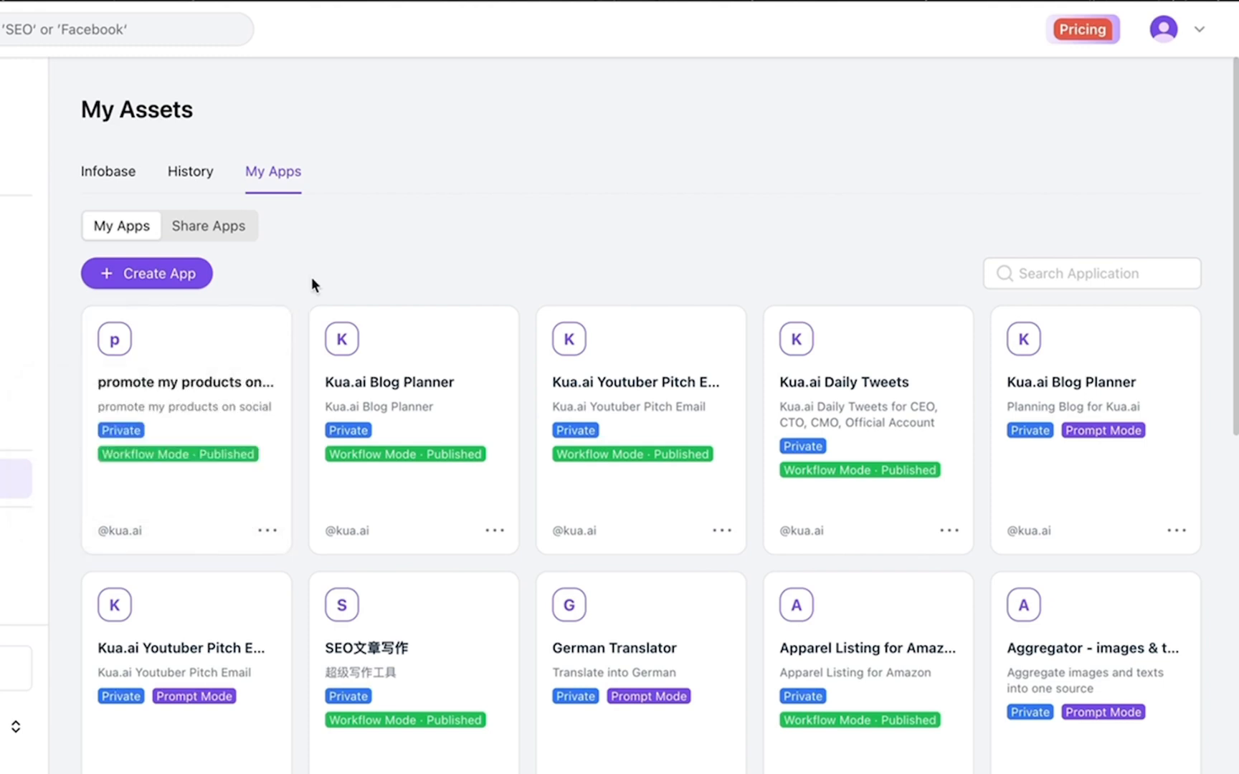
mouse_move(268, 538)
left_click(216, 467)
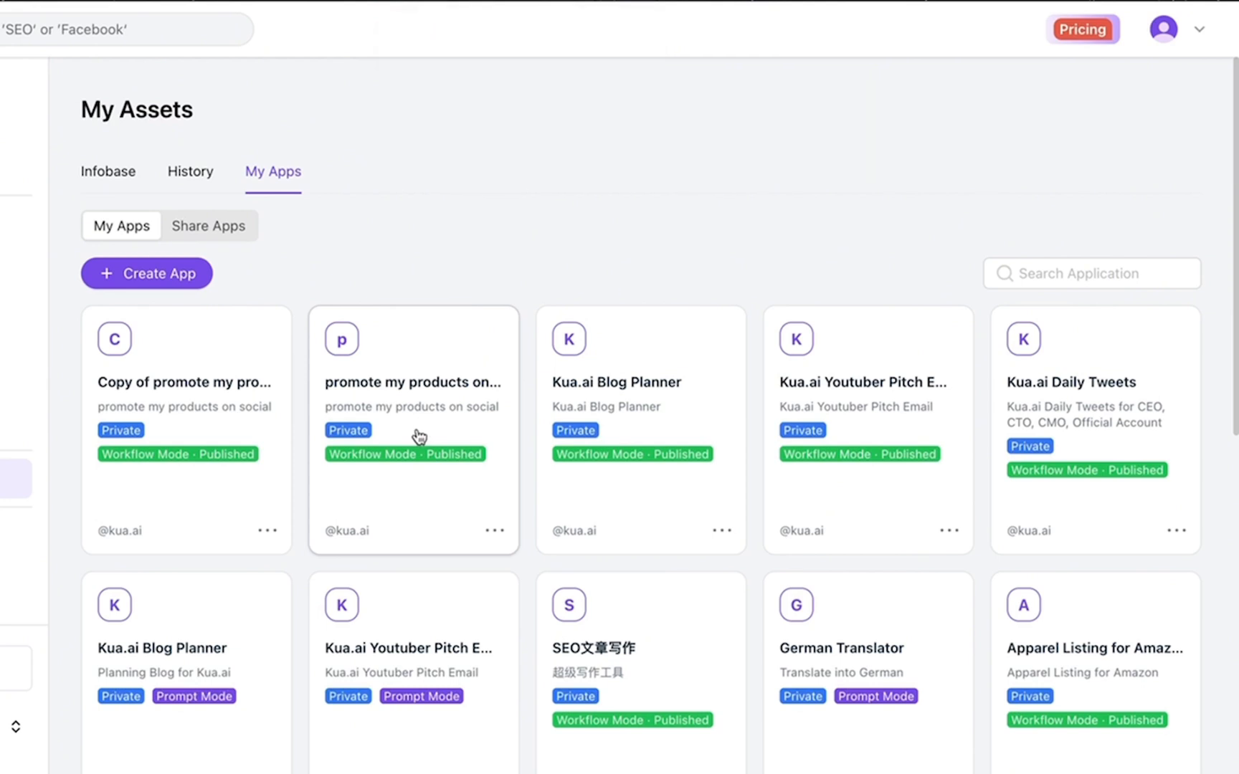
mouse_move(271, 536)
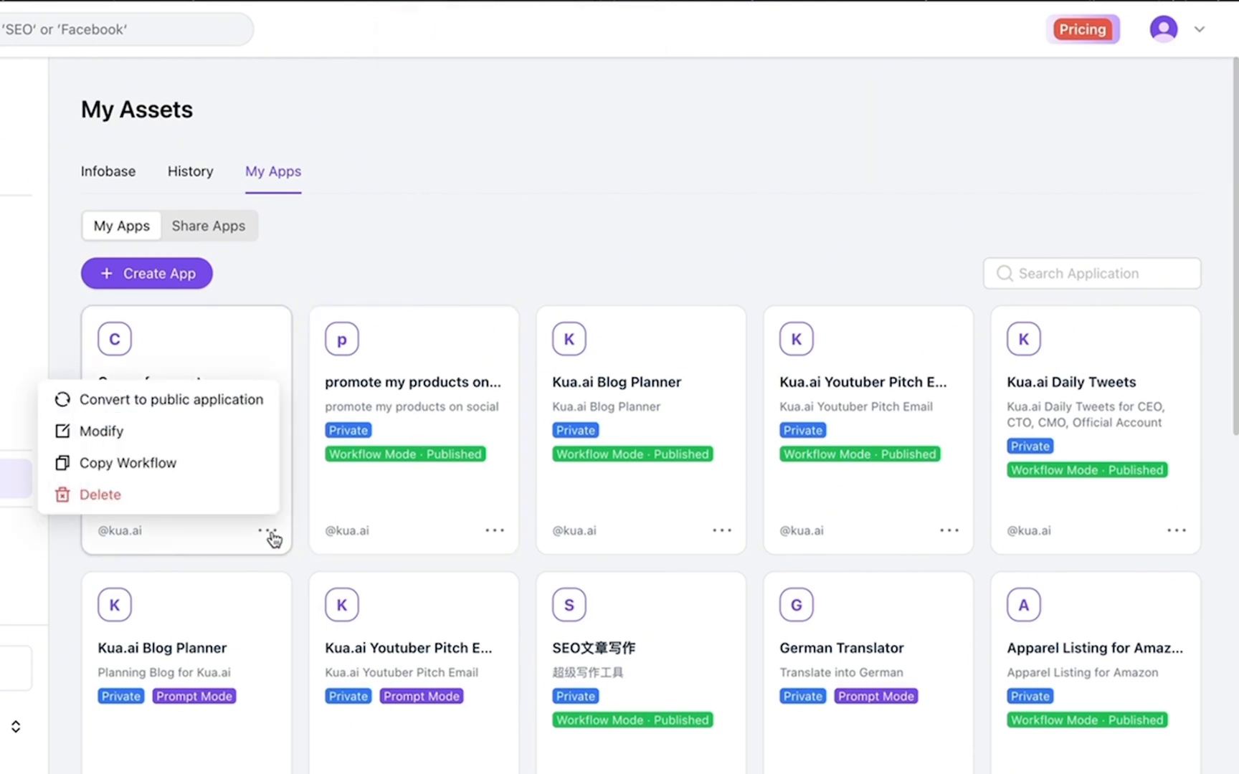
left_click(226, 430)
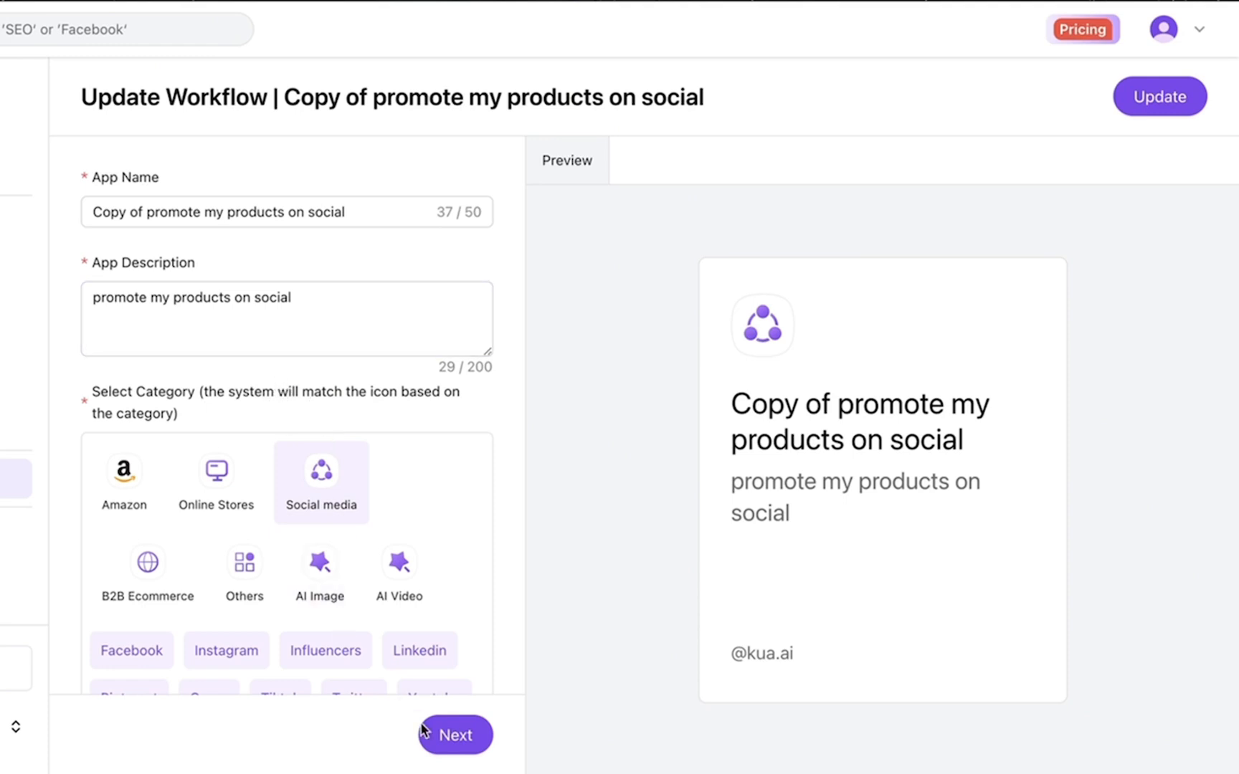
Insert a new custom action after the Input titled 'convert product to benefits'
left_click(466, 738)
scroll(645, 451, "down", 3)
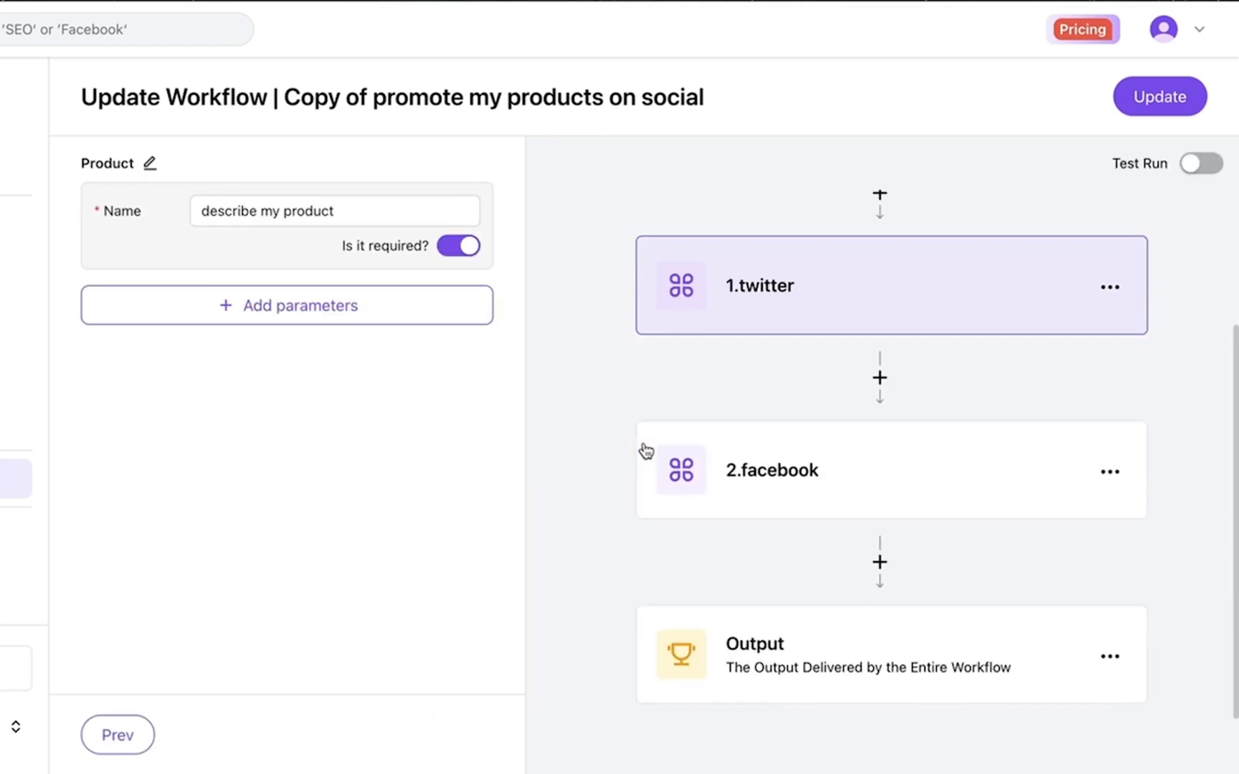
scroll(644, 451, "up", 3)
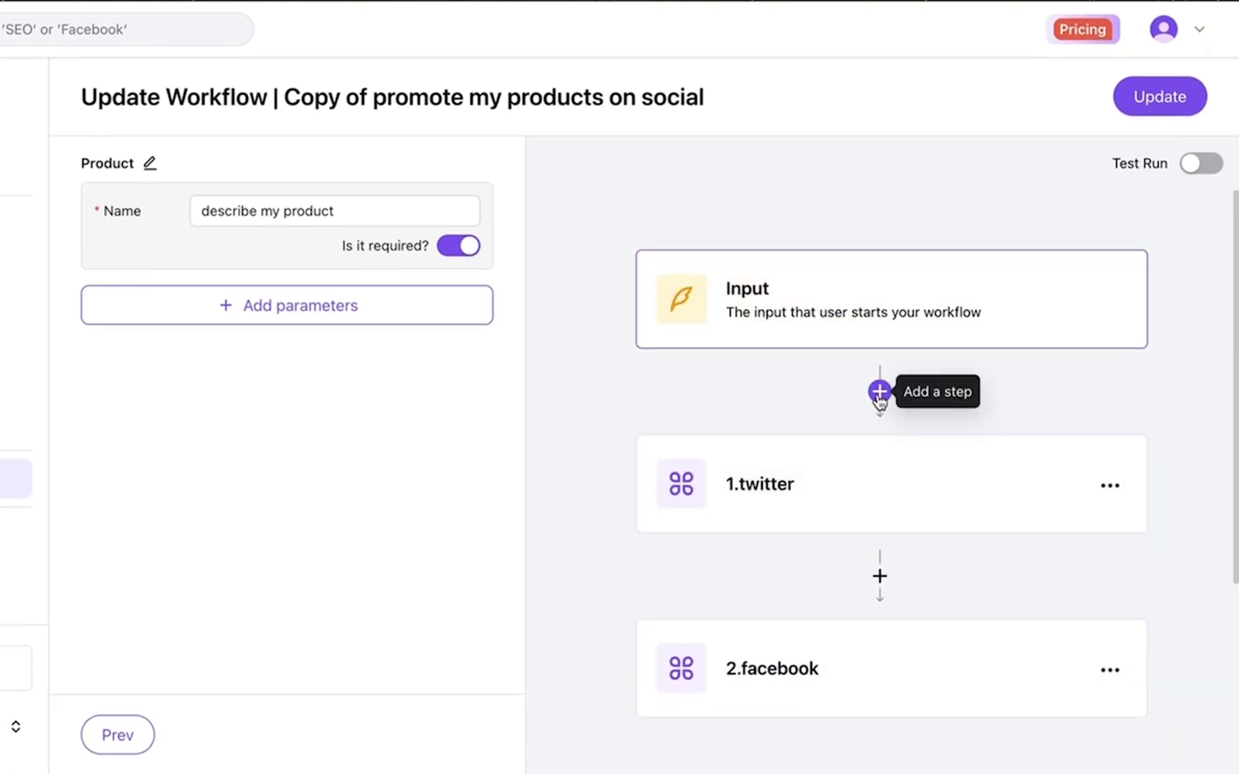
left_click(880, 393)
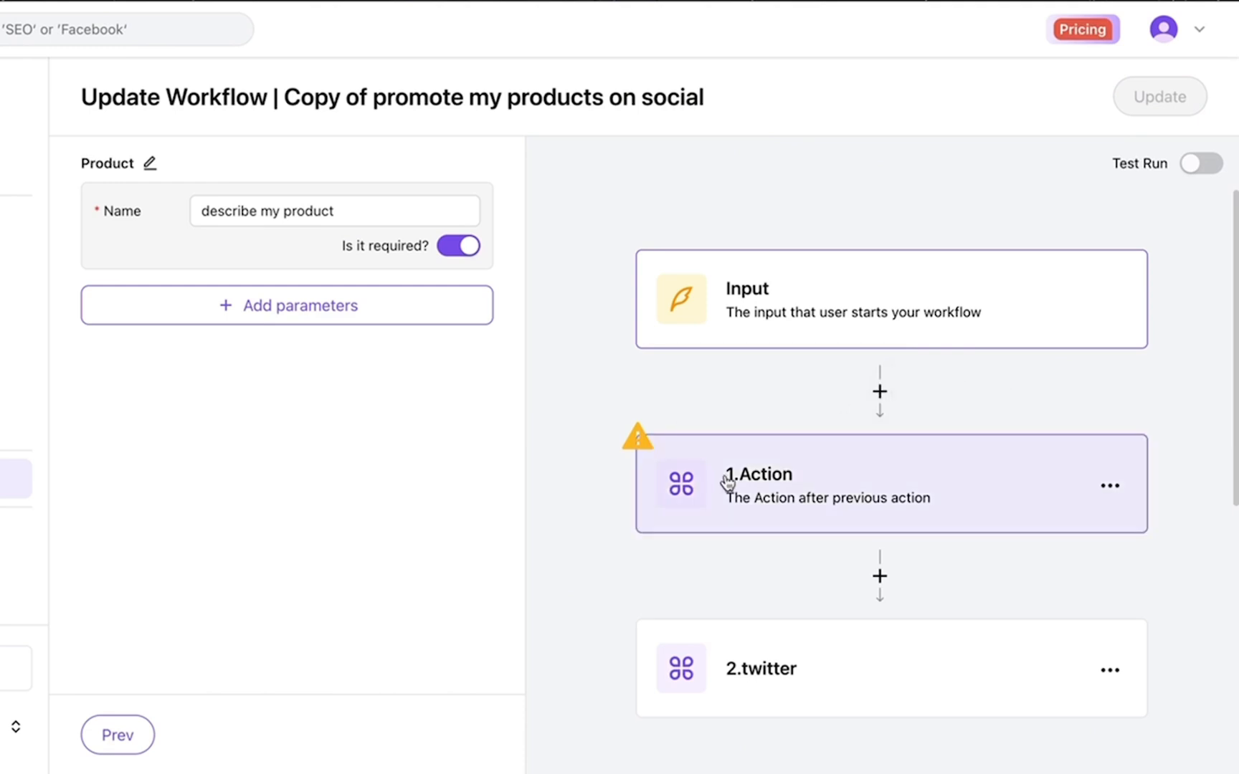
left_click(740, 495)
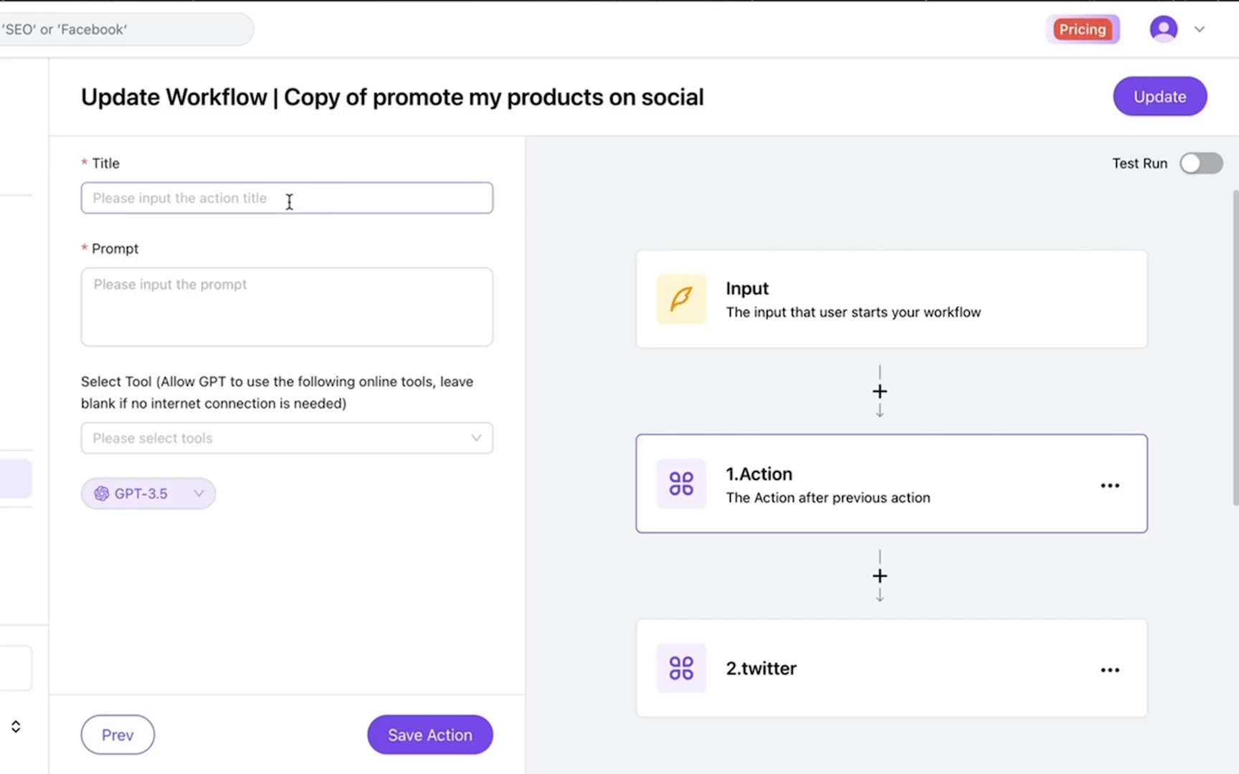
left_click(262, 208)
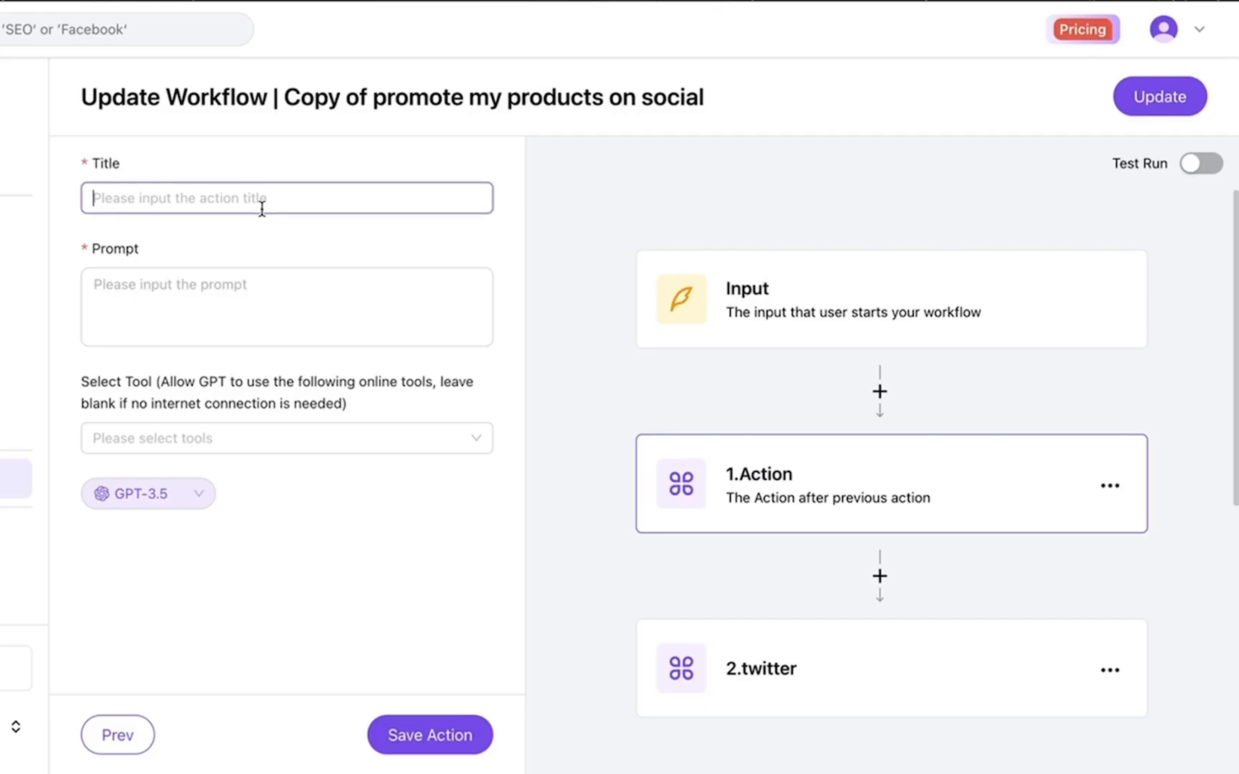
type("conver")
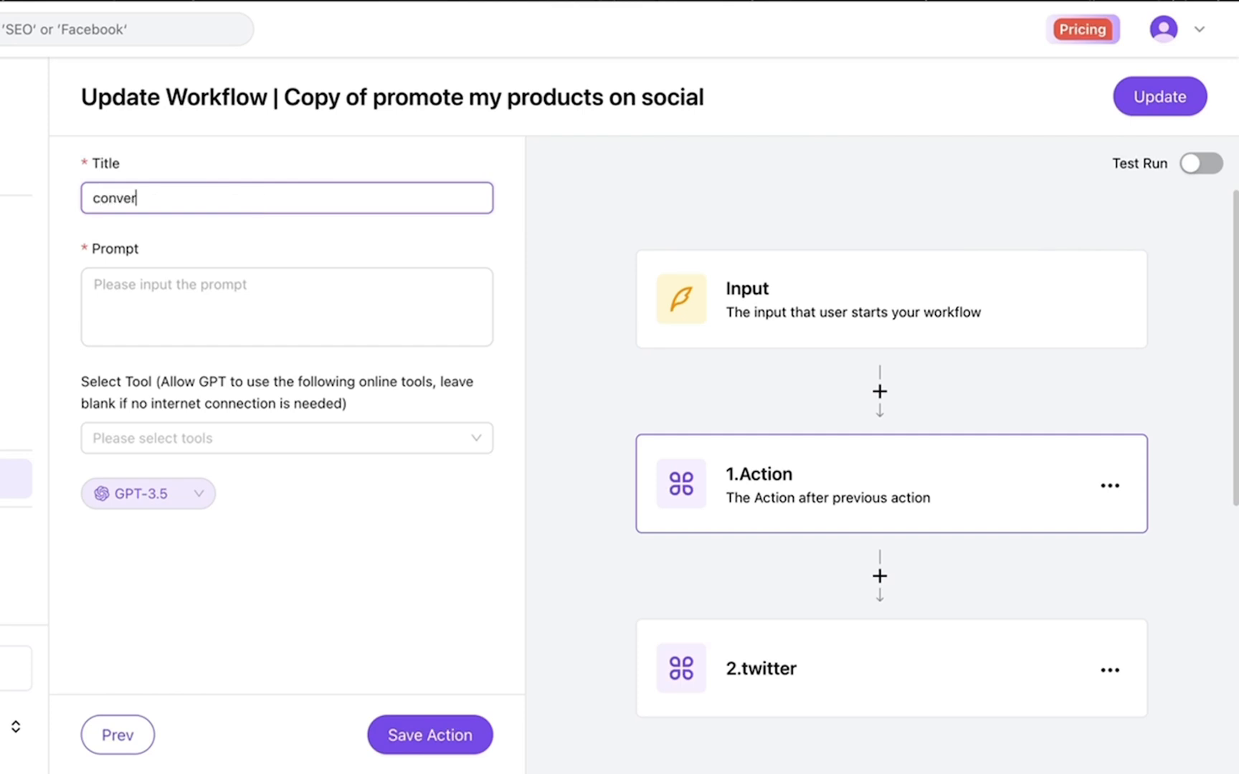
type("t product to benefits")
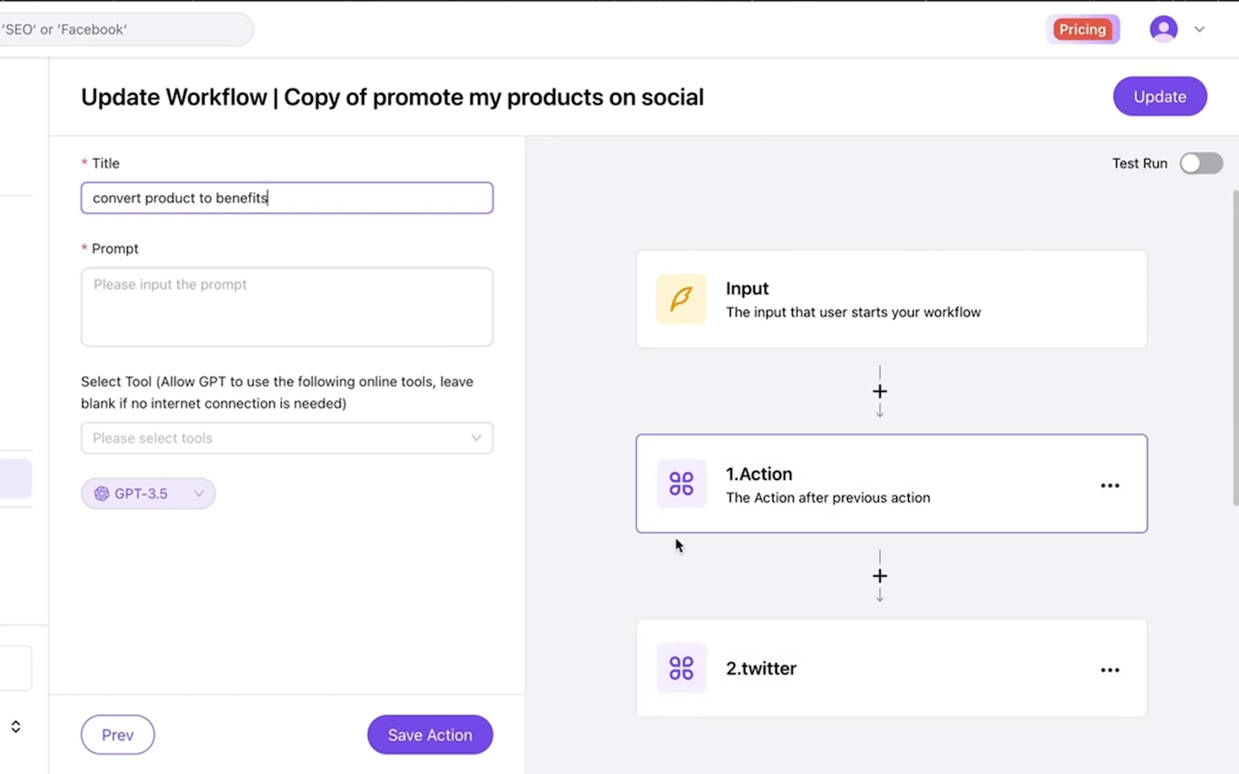
scroll(692, 686, "down", 3)
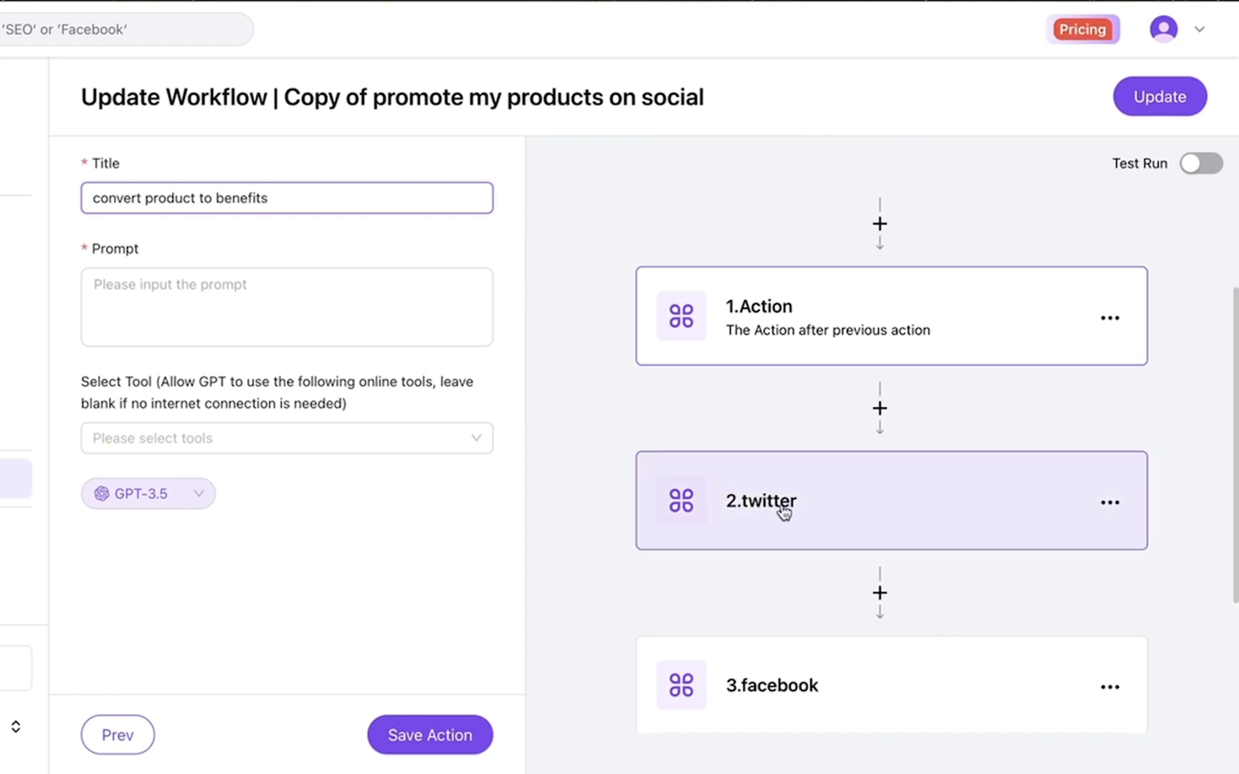
scroll(781, 510, "down", 1)
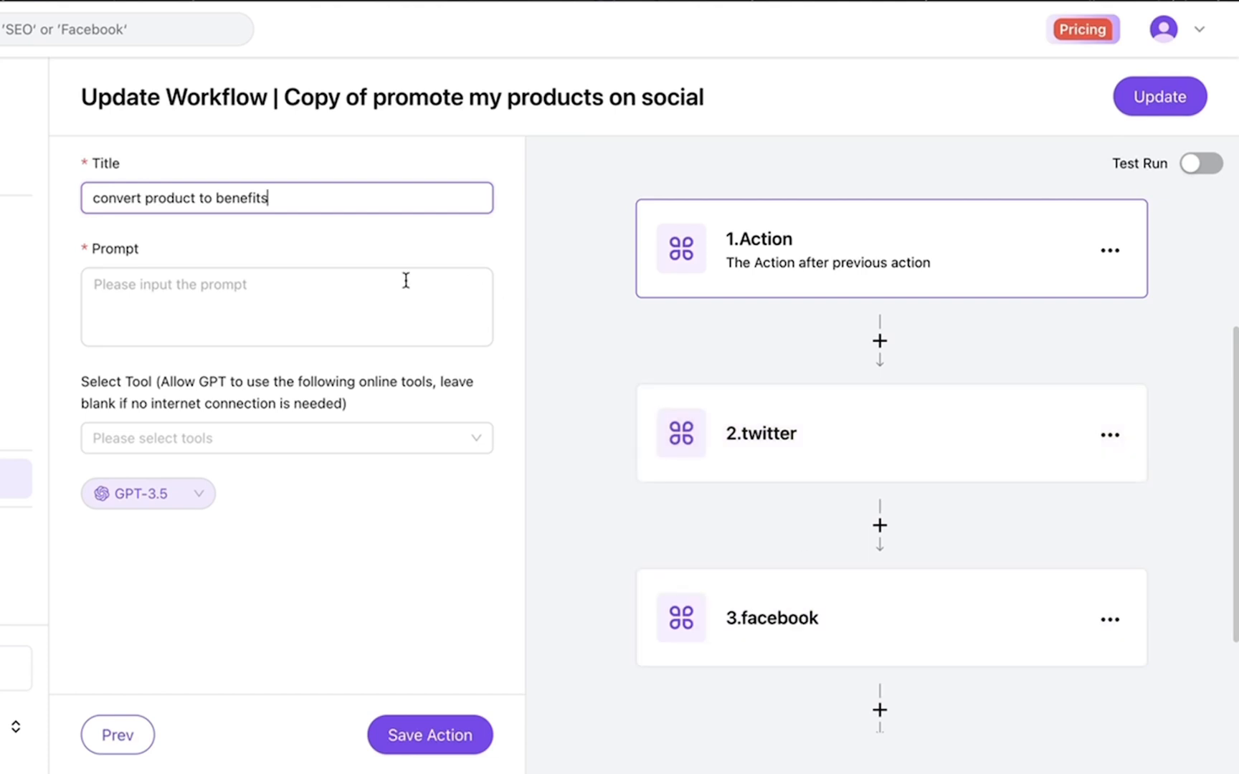
Paste the market-expert prompt for the top 2 customer benefits, append 'my product: #Product', and save
left_click(323, 317)
key("super+shift+v")
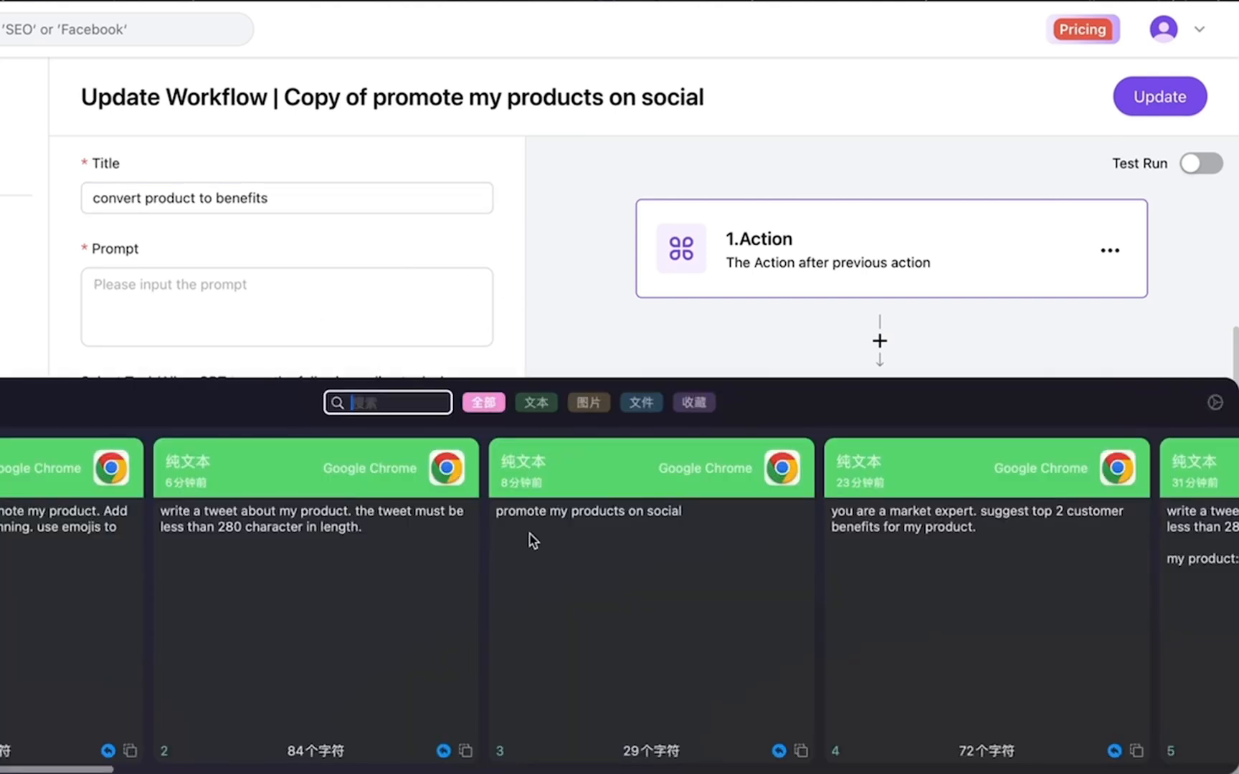
key("Right")
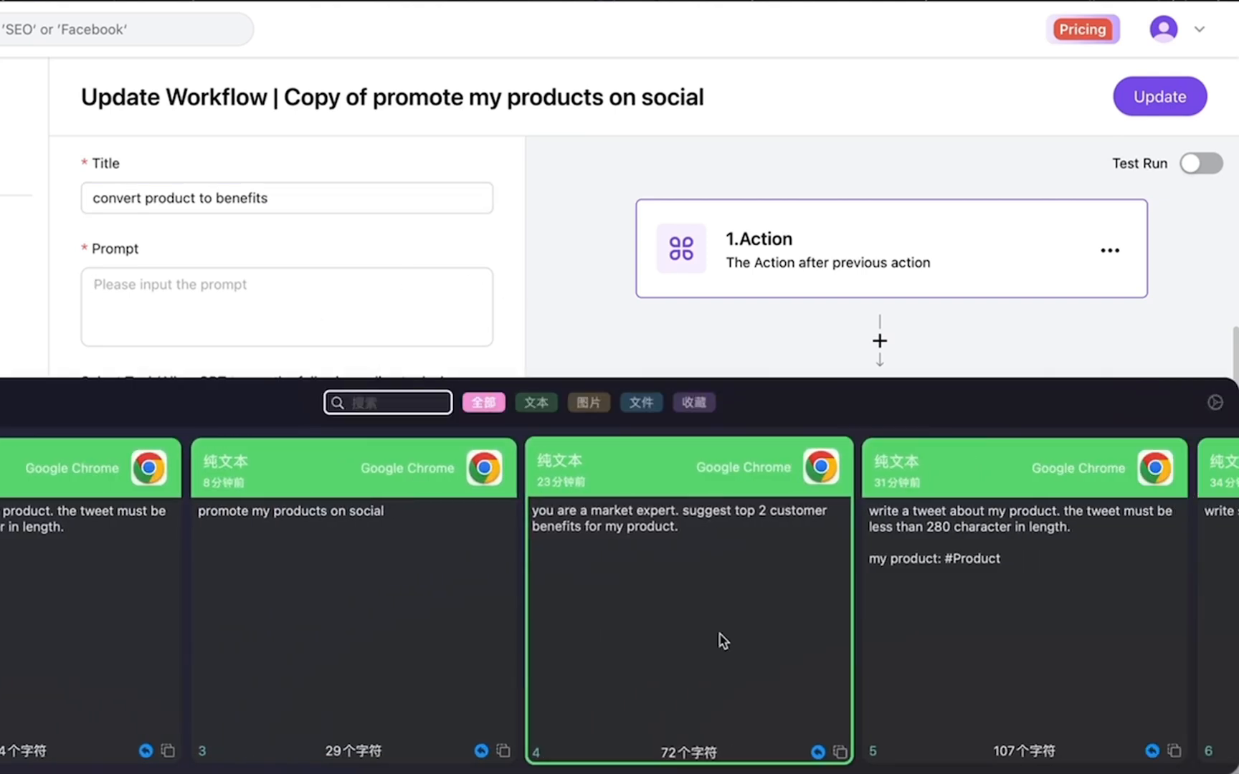
scroll(723, 641, "left", 4)
scroll(723, 641, "right", 12)
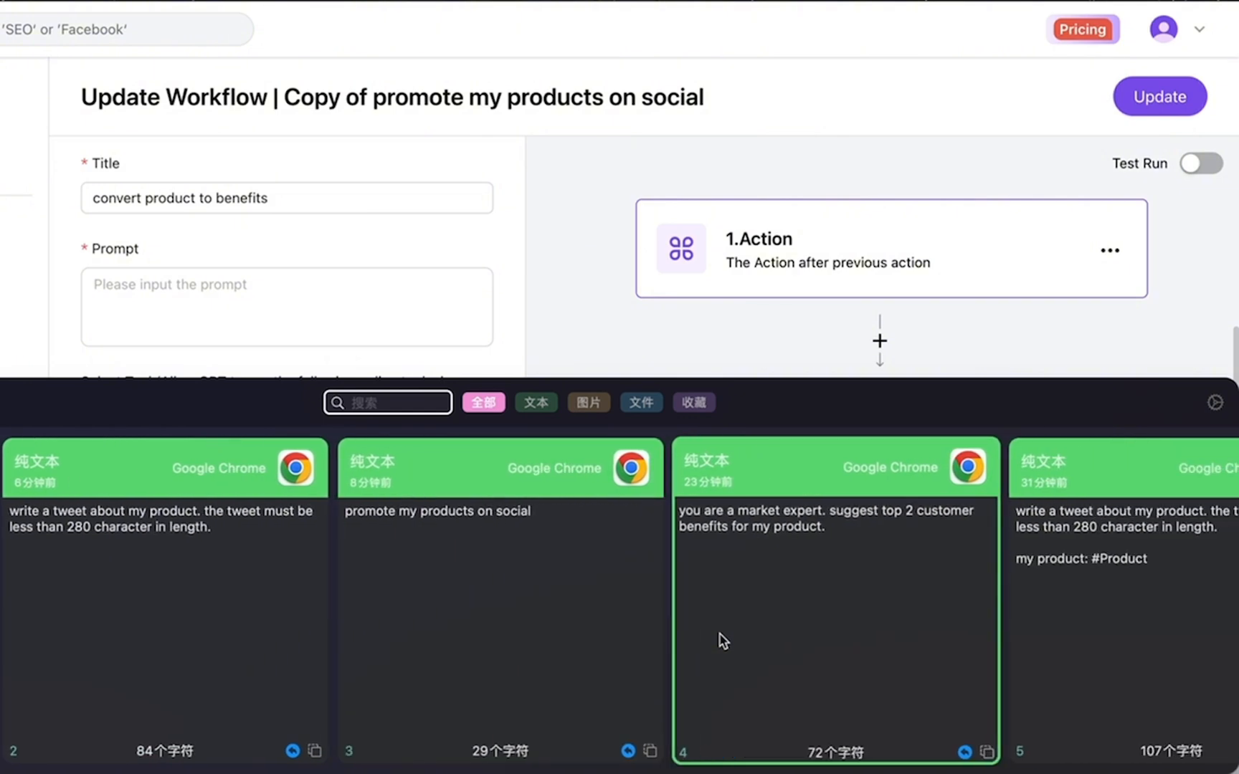
scroll(723, 641, "left", 2)
key("Return")
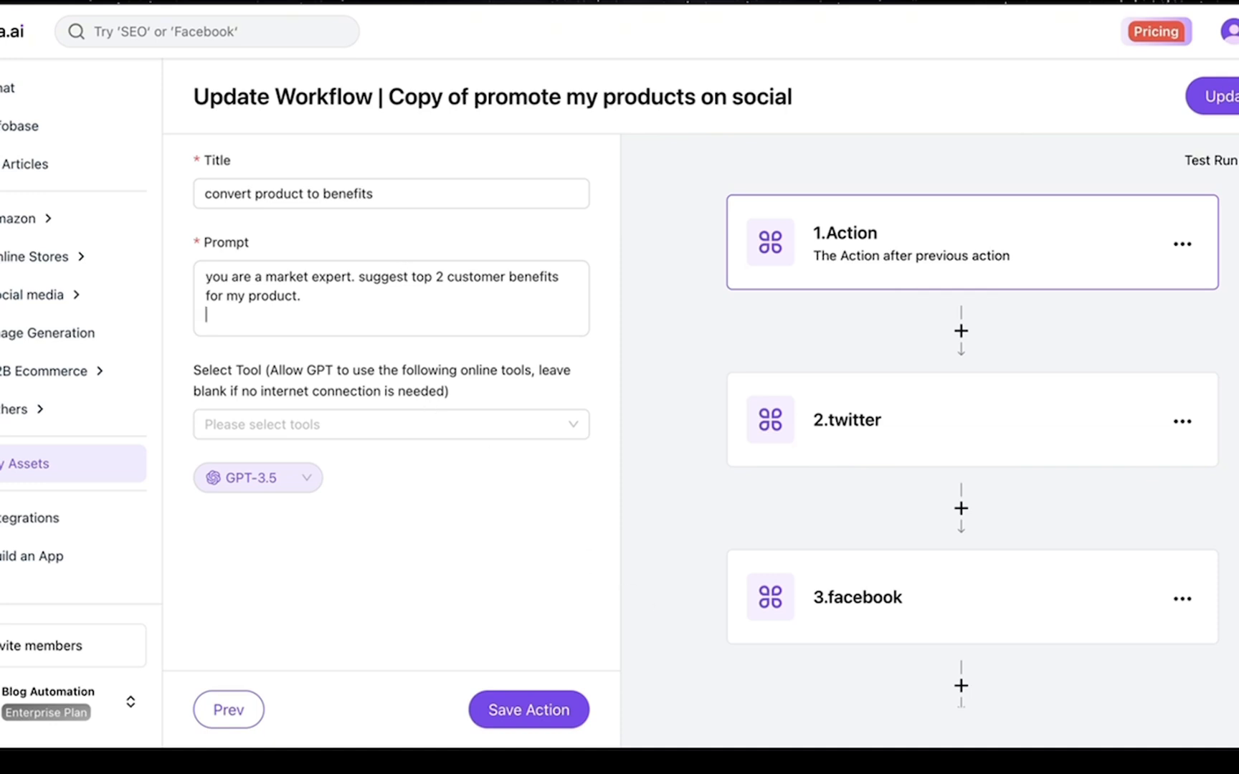
key("Return")
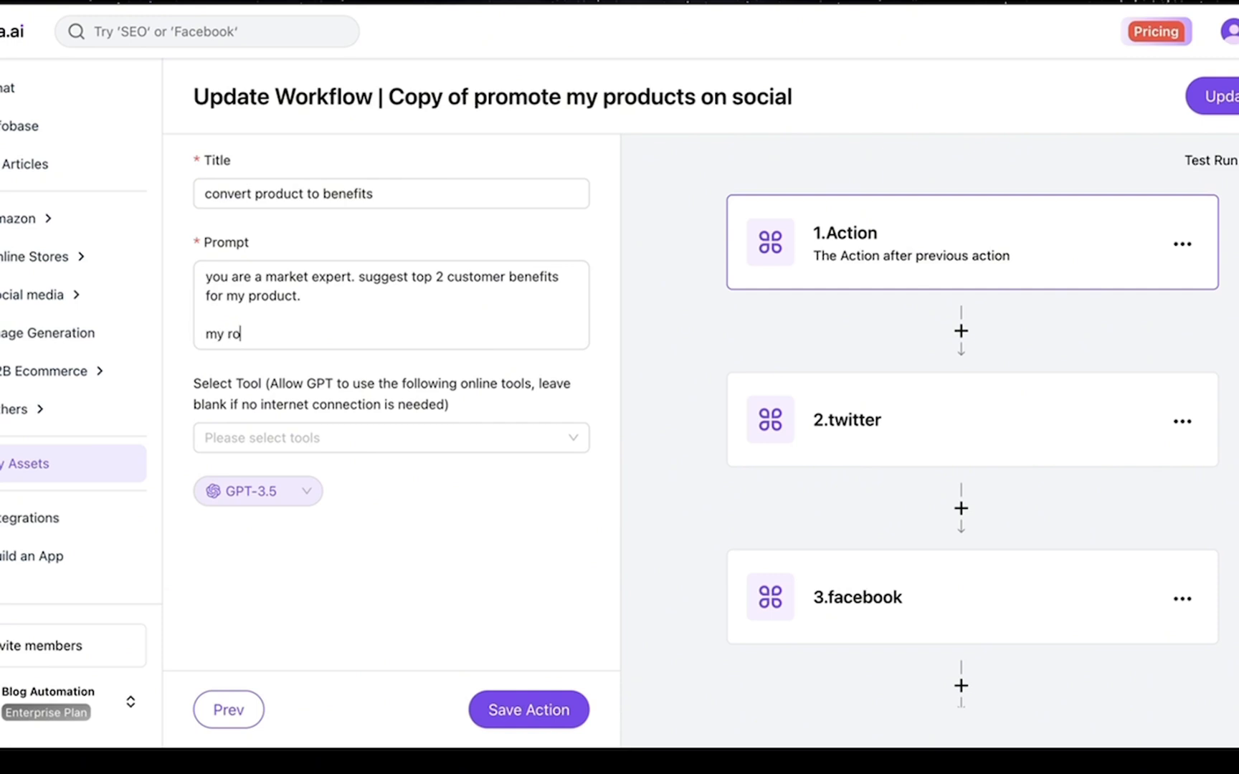
type("my product: #")
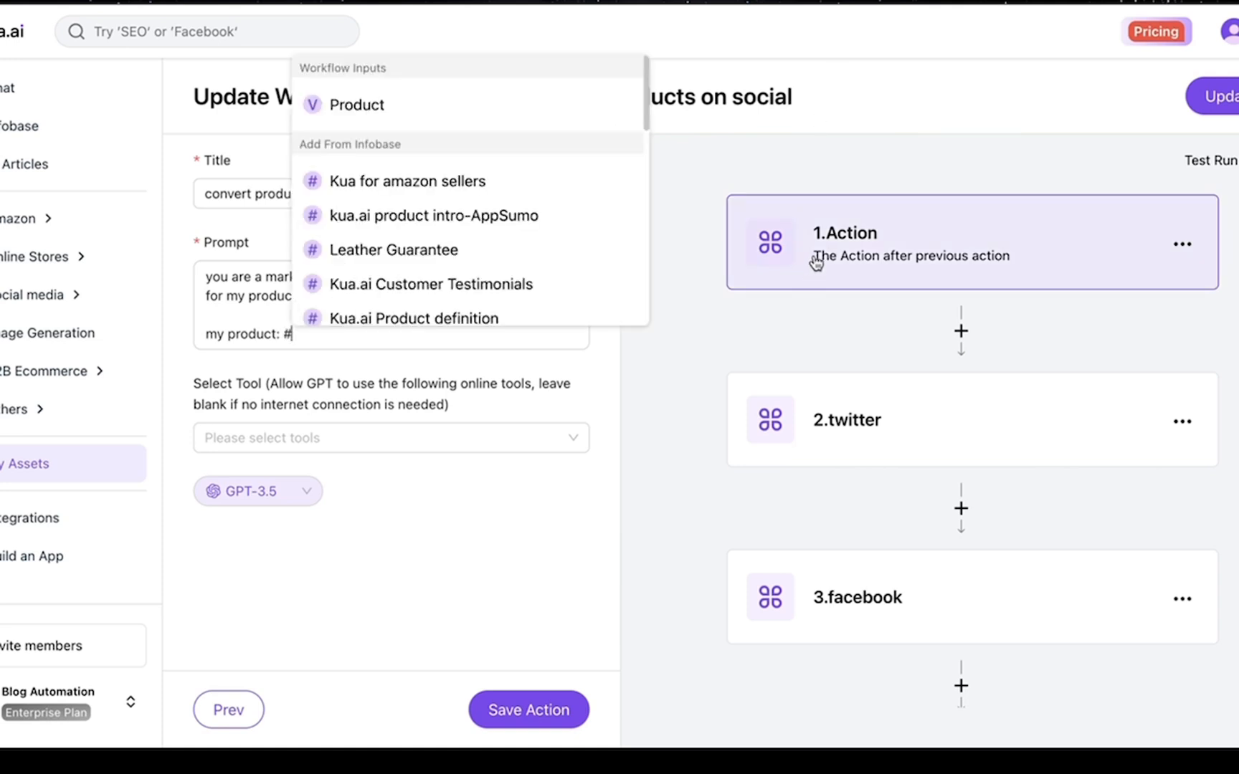
scroll(810, 281, "up", 3)
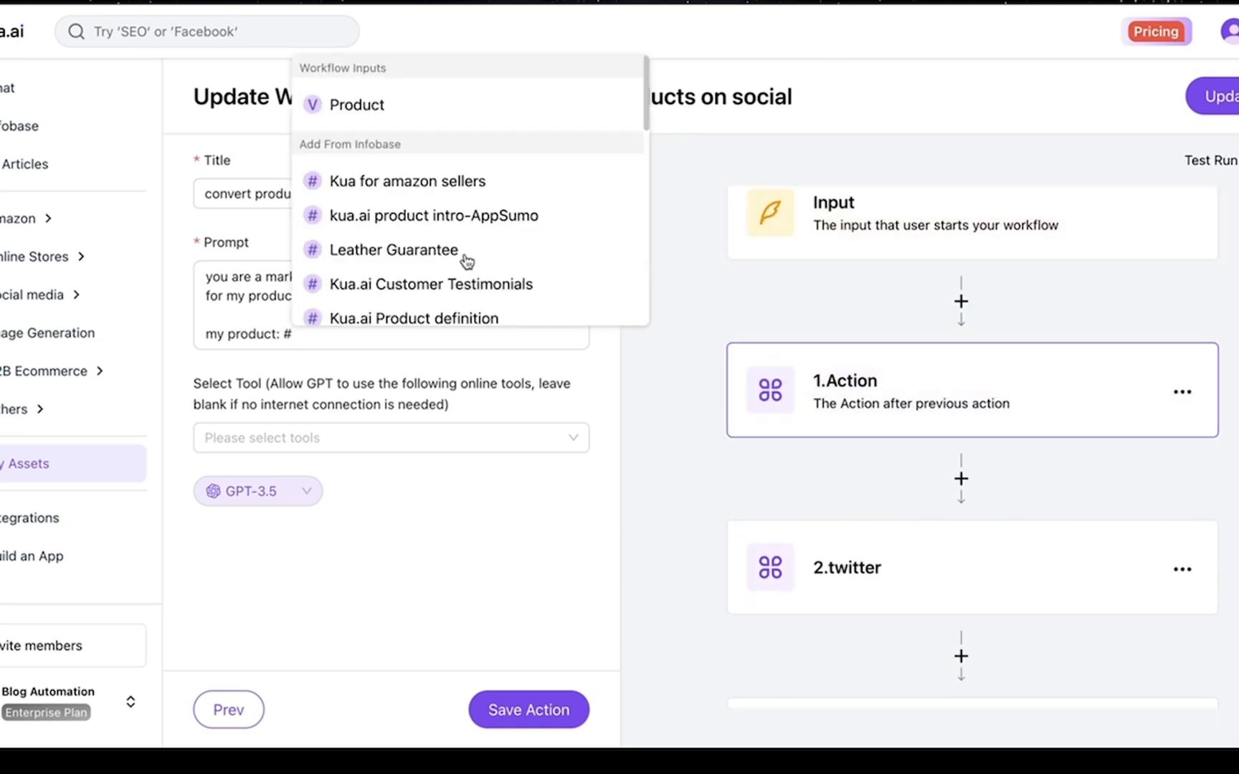
left_click(358, 104)
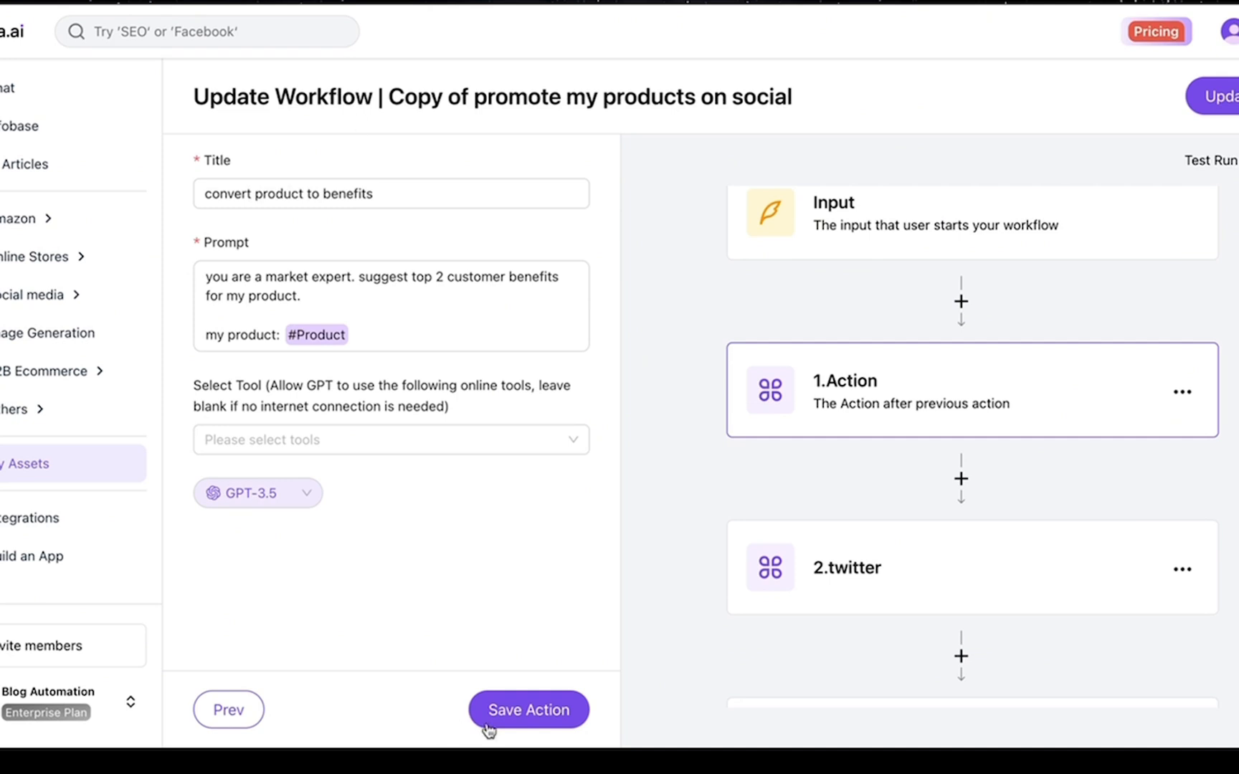
left_click(525, 725)
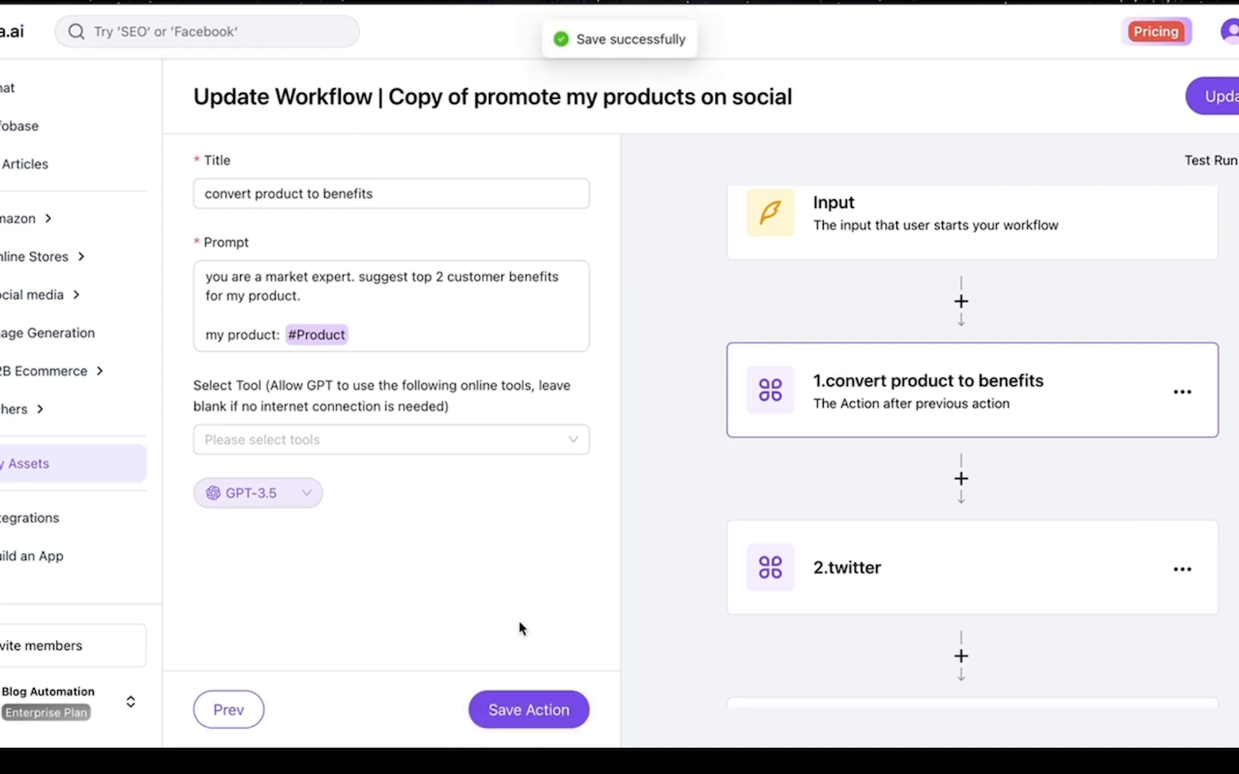
scroll(810, 529, "down", 2)
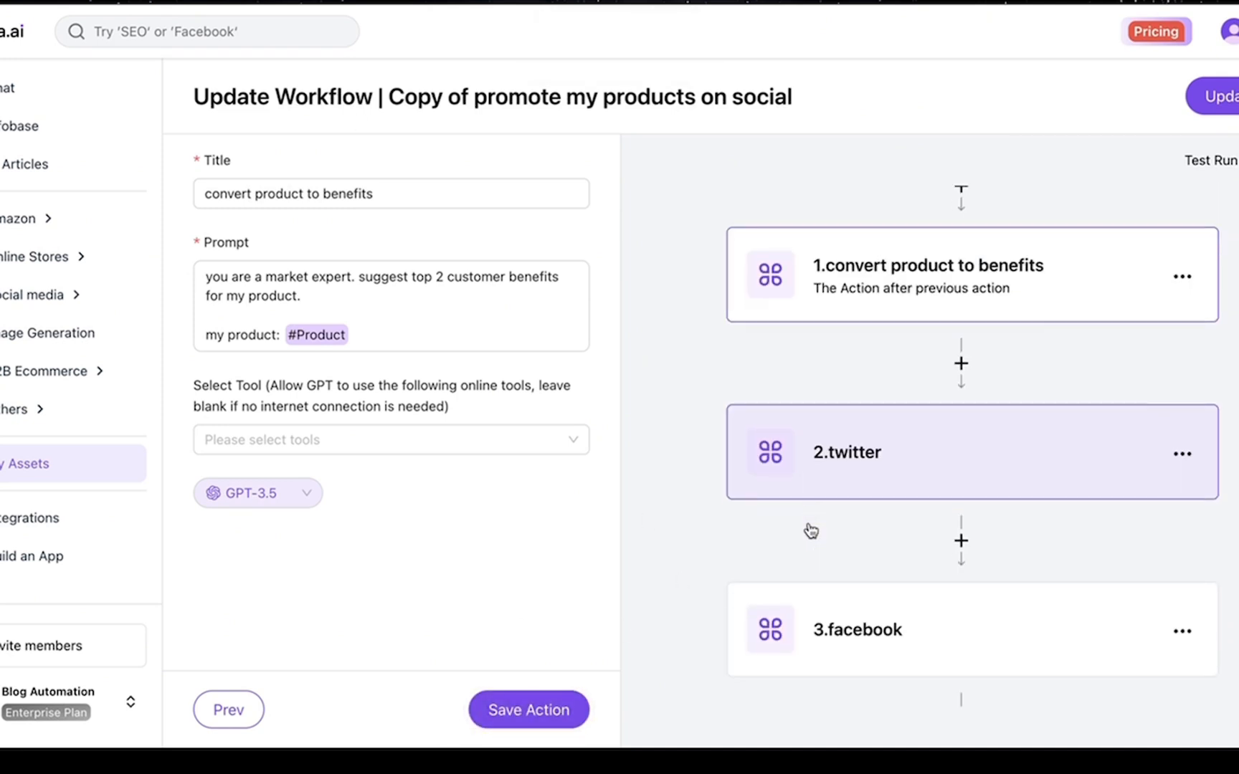
Replace #Product in the twitter prompt with #1.convert product to benefits and save
left_click(843, 493)
left_click(373, 329)
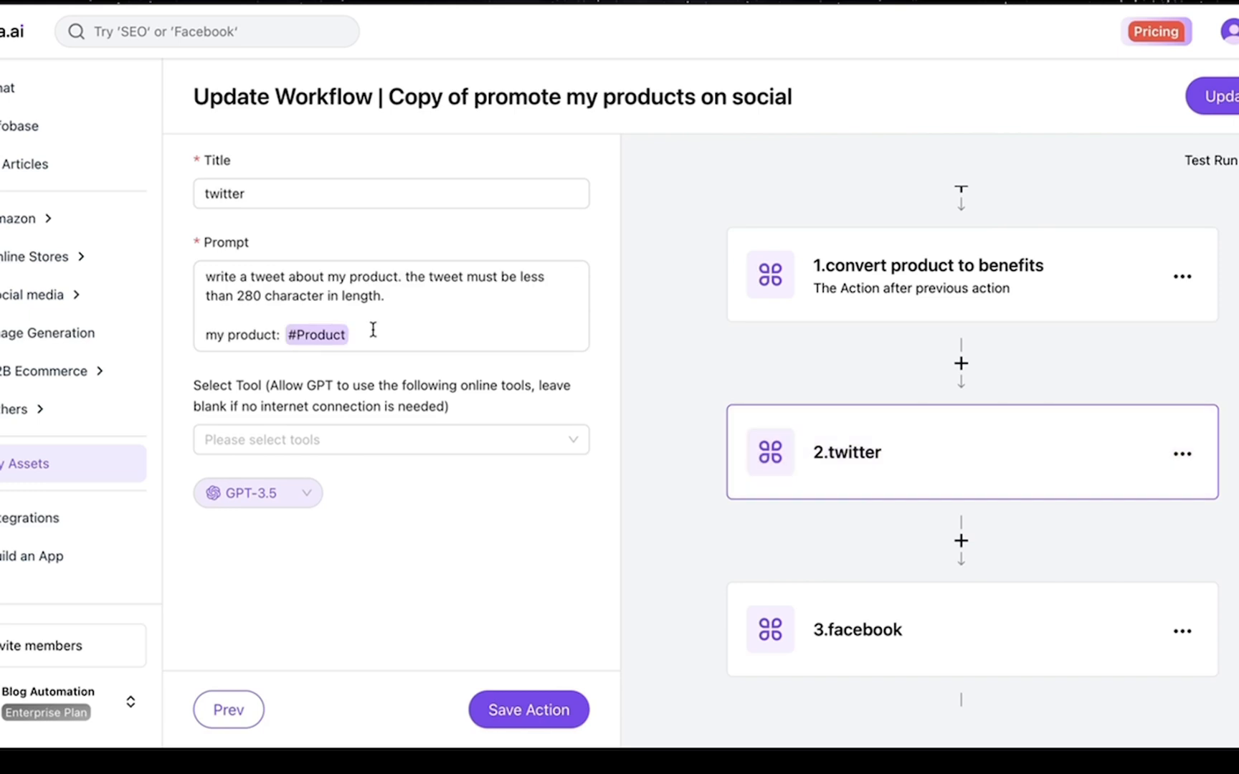
key("BackSpace")
type("#")
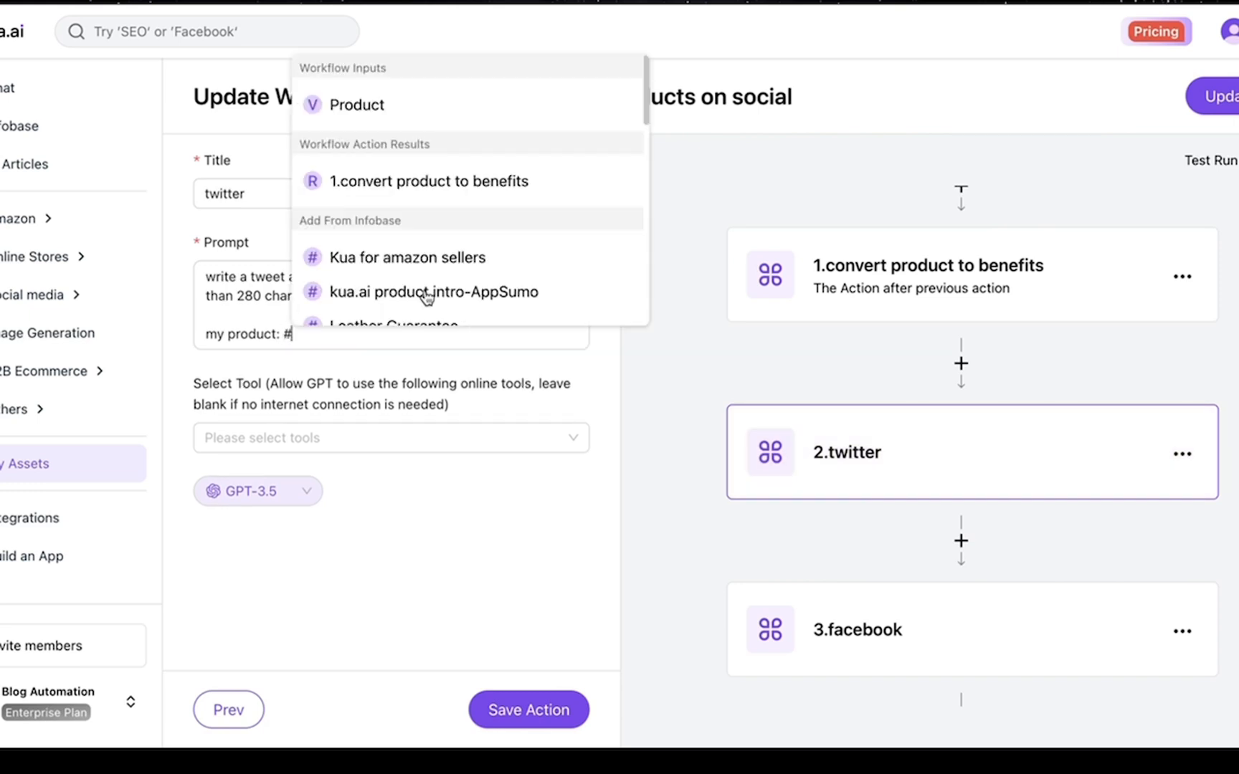
left_click(410, 184)
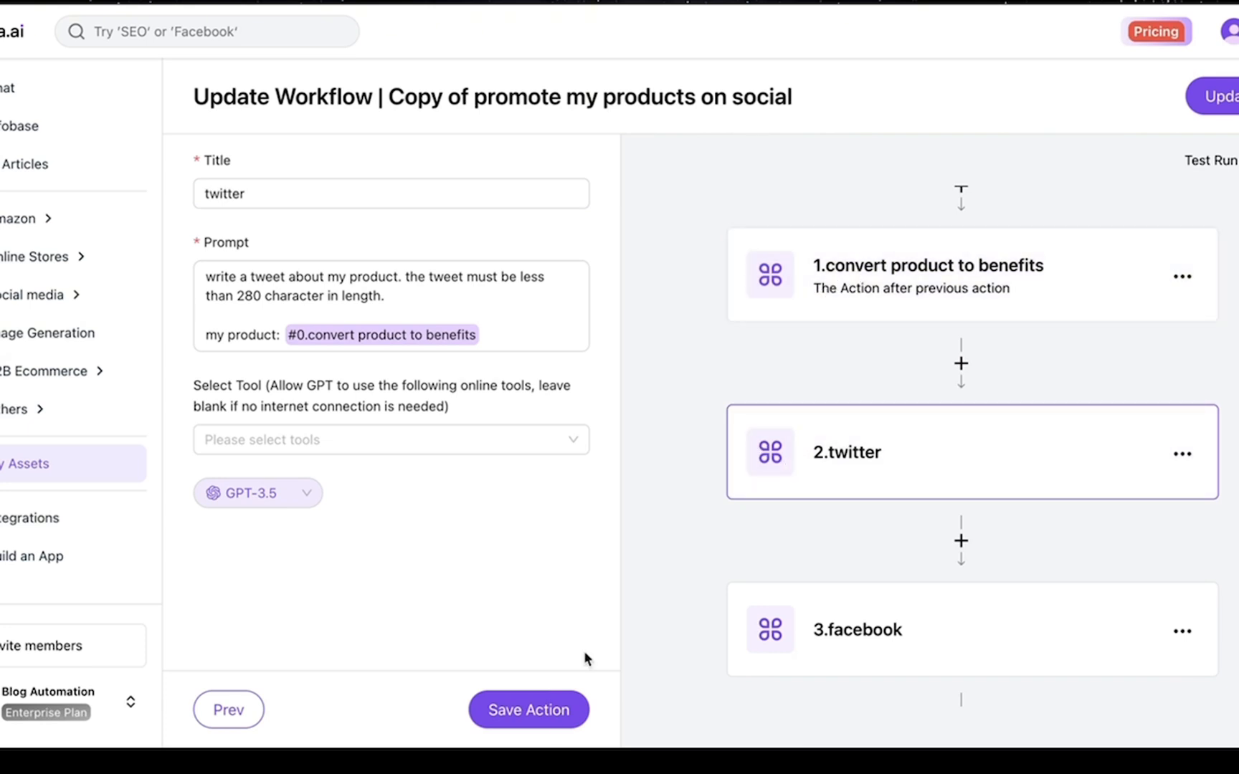
left_click(553, 717)
scroll(771, 630, "down", 2)
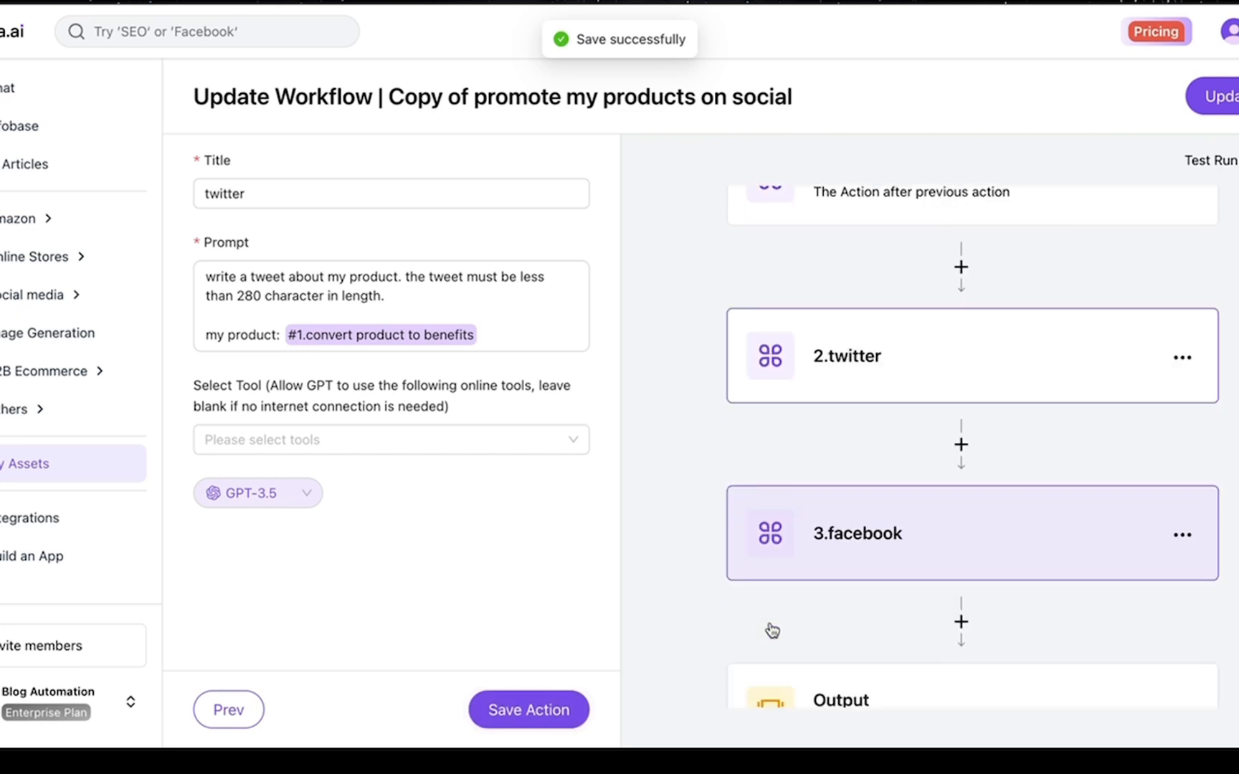
Replace #Product in the facebook prompt with #1.convert product to benefits and save
left_click(877, 551)
key("BackSpace")
key("BackSpace")
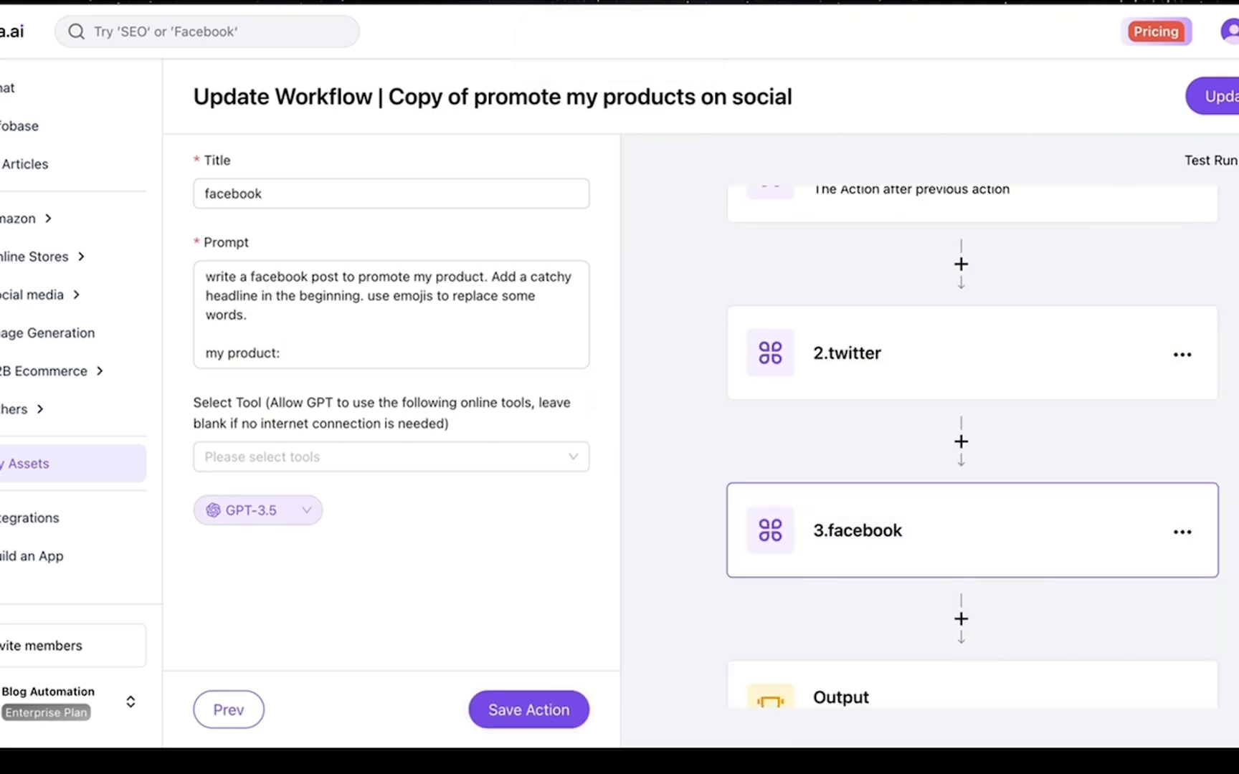
type("#")
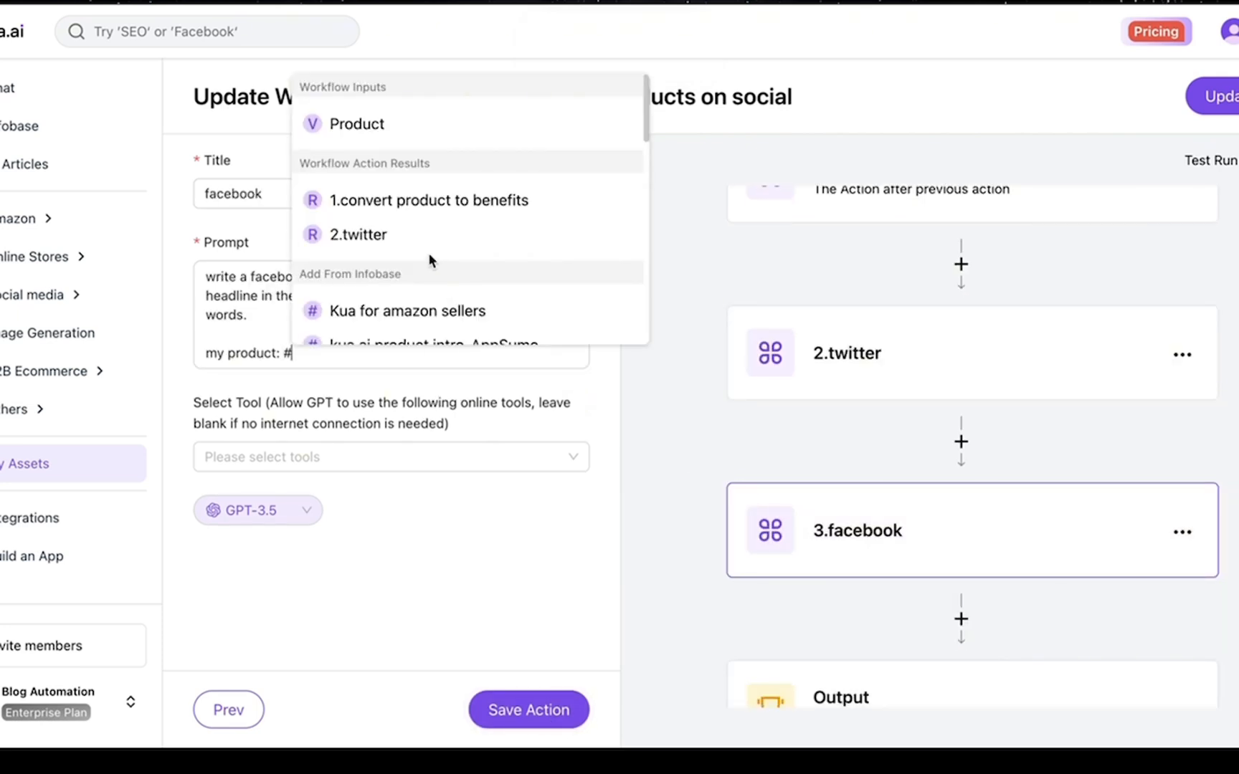
left_click(419, 201)
left_click(516, 709)
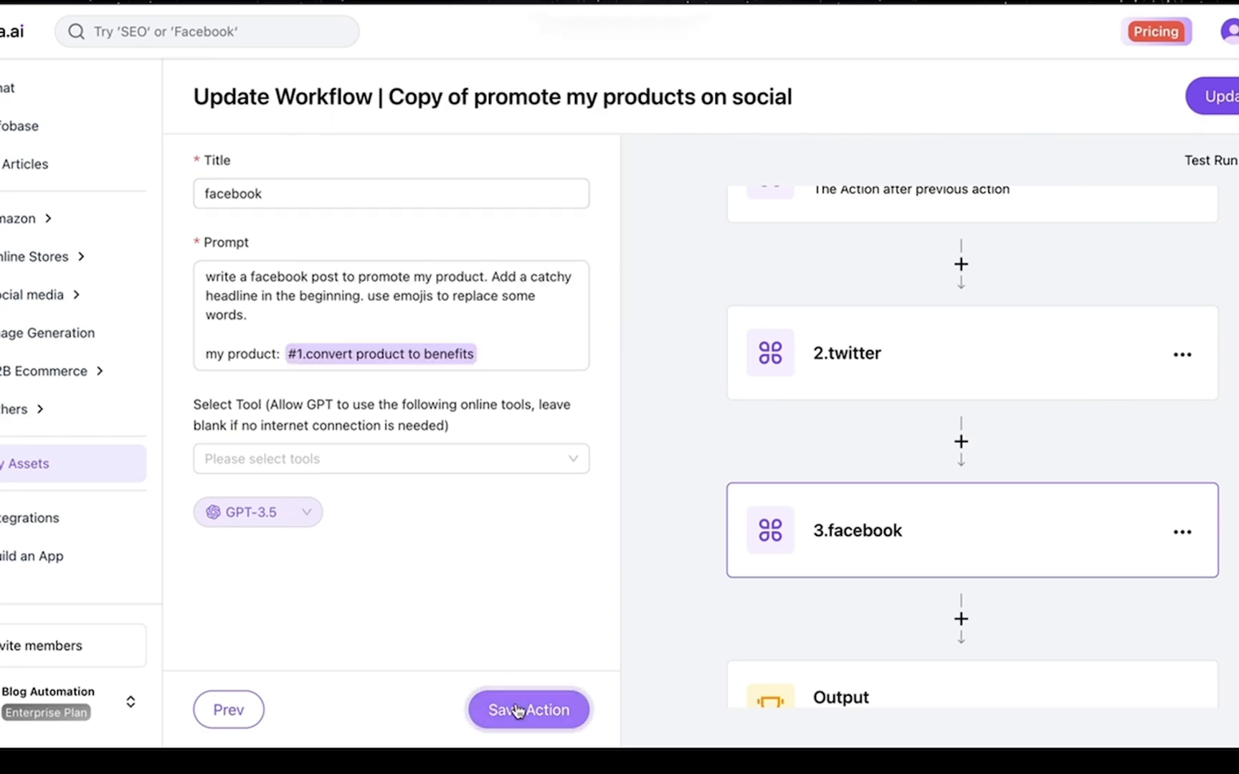
scroll(765, 614, "down", 2)
left_click(838, 610)
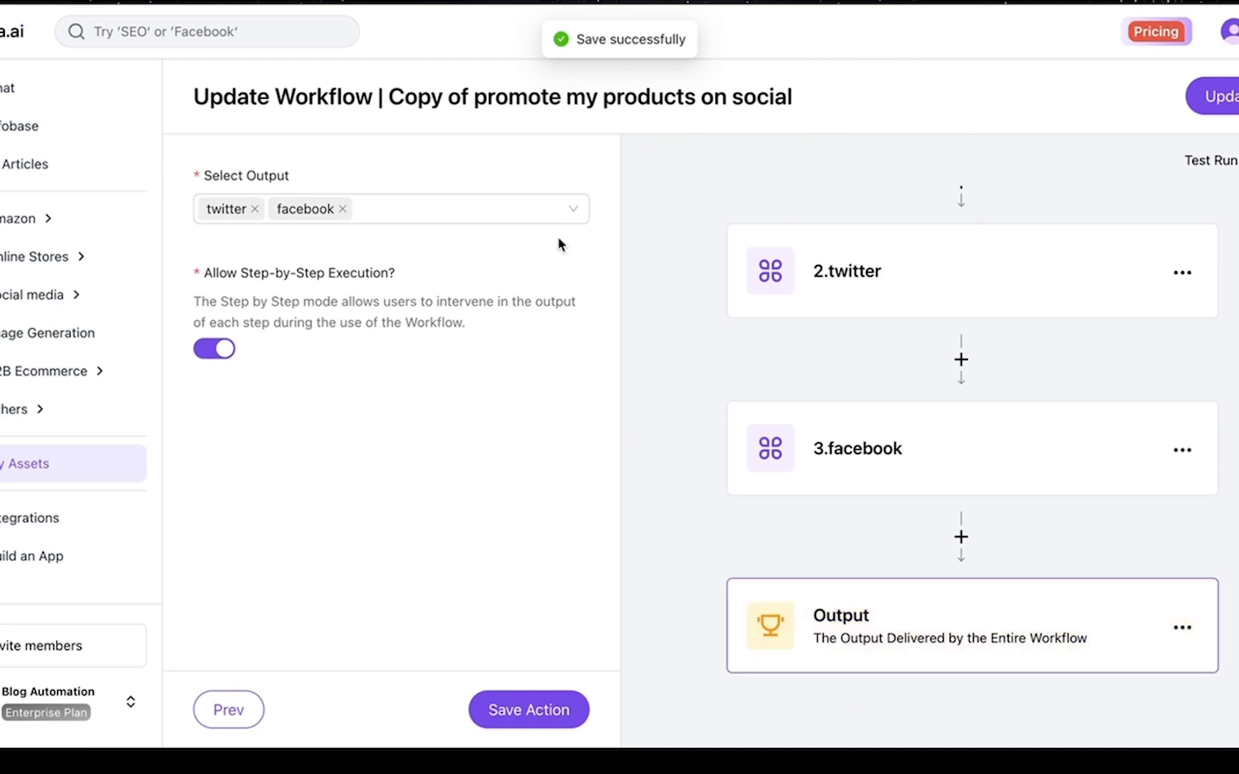
Publish the workflow changes with Update and launch it as an app via Use now
left_click(1232, 98)
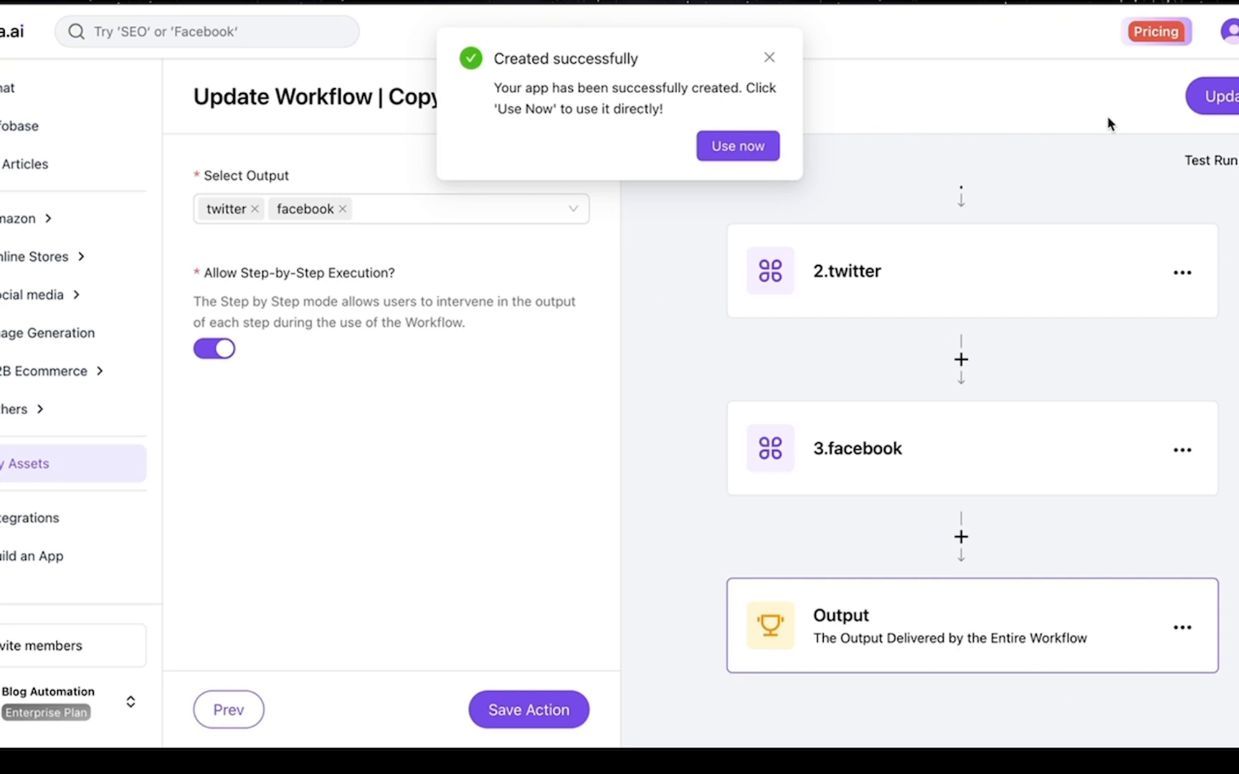
left_click(749, 148)
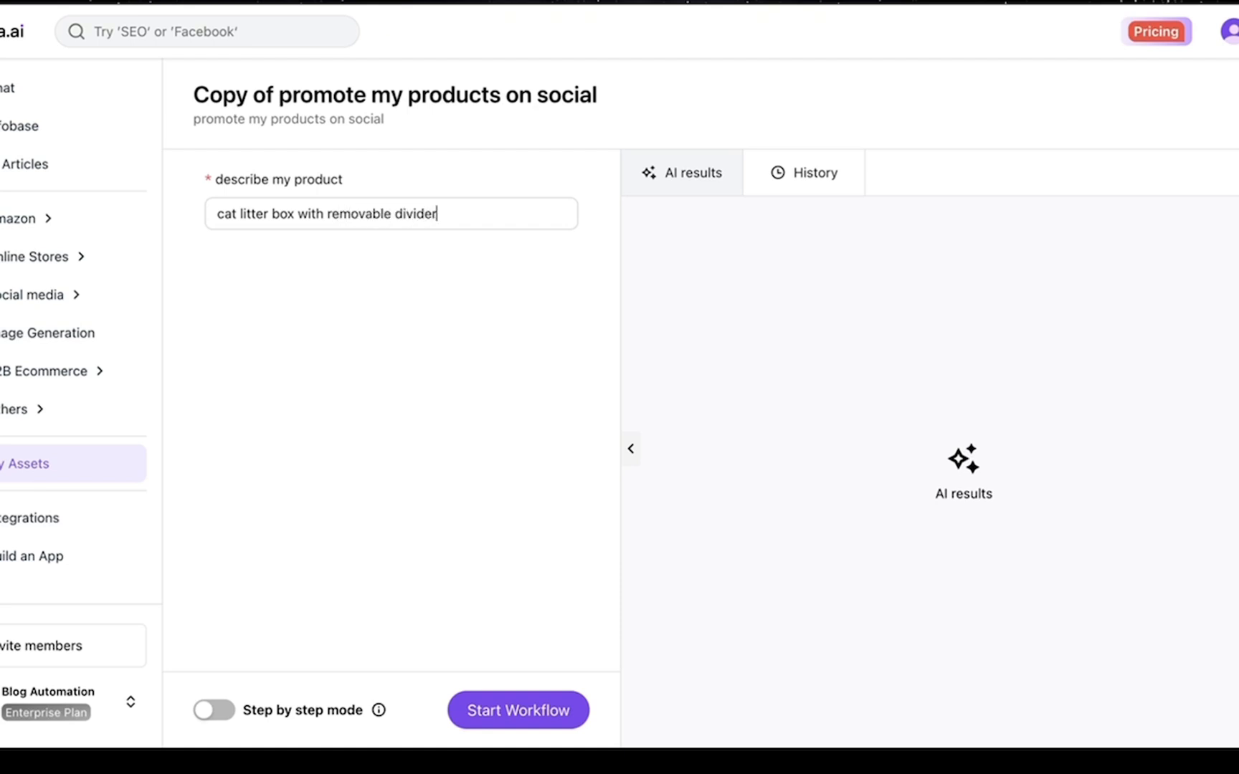
Enable step-by-step mode and run the convert product to benefits step for the litter box
left_click(218, 714)
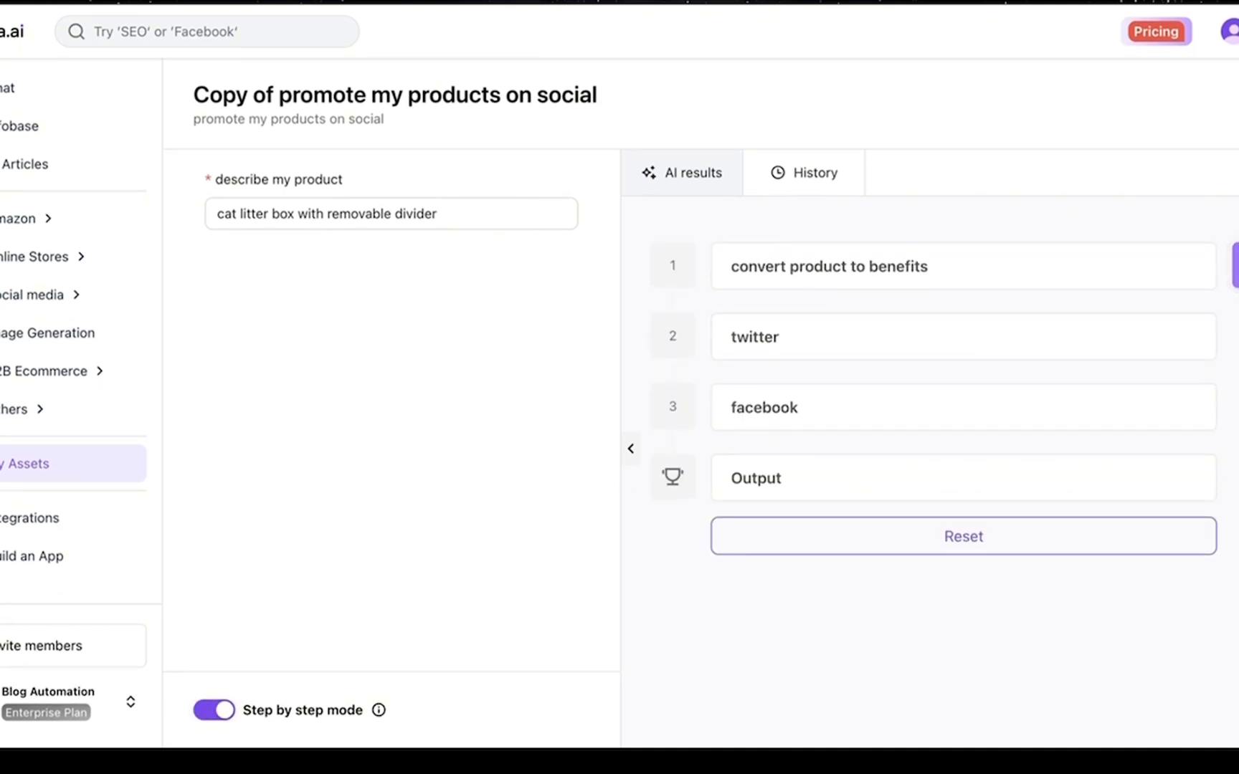
left_click(1235, 266)
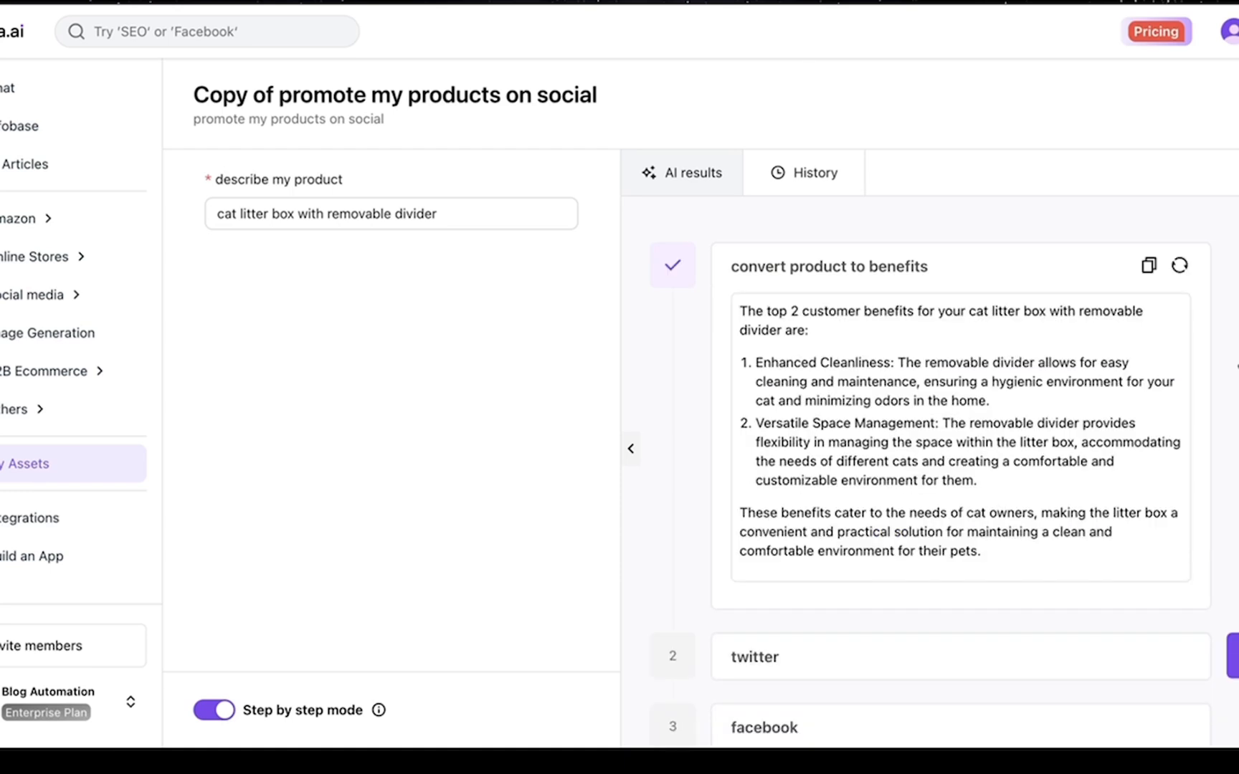
scroll(1097, 401, "down", 1)
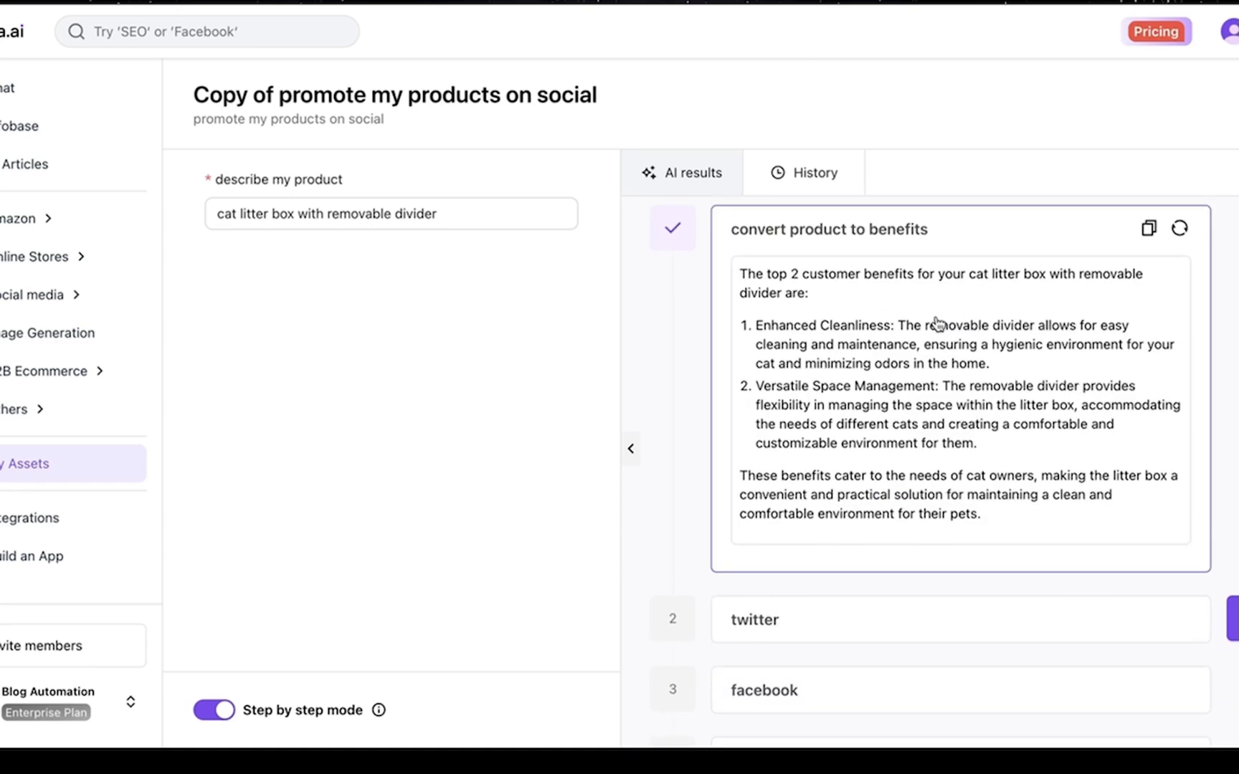
scroll(885, 366, "up", 1)
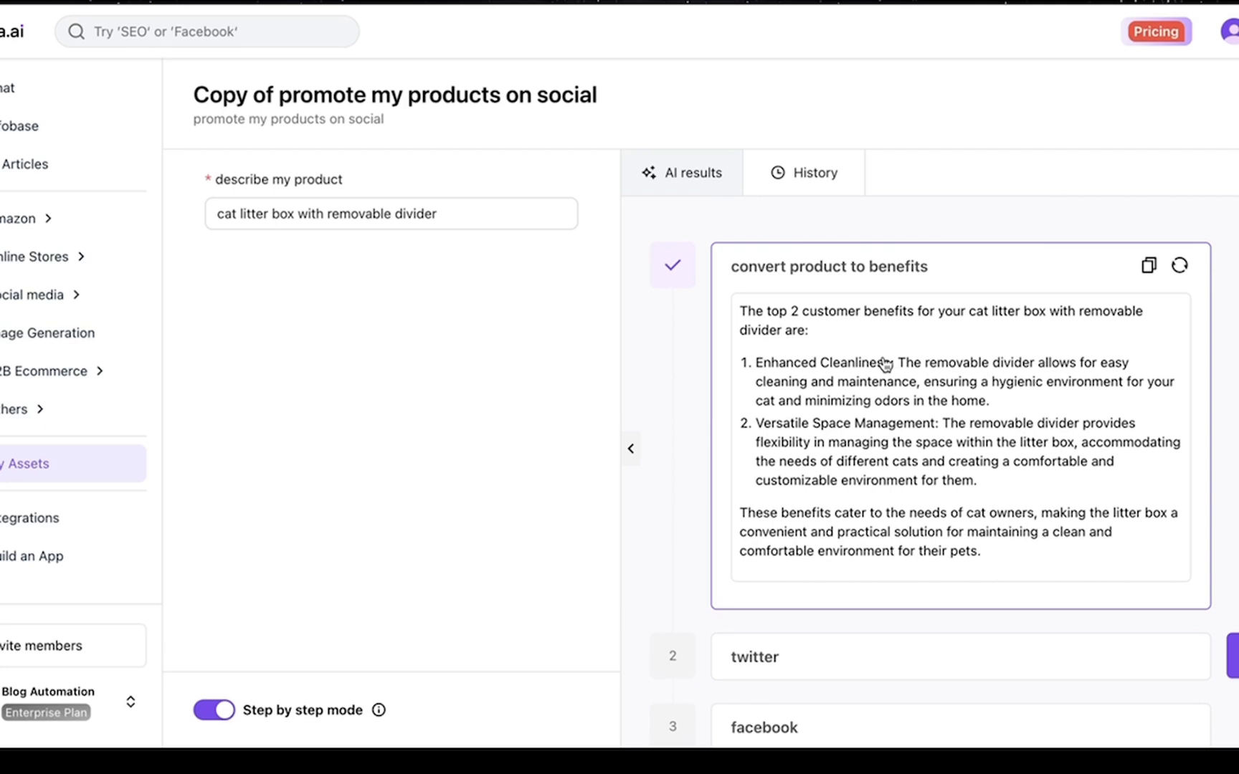
scroll(885, 365, "down", 1)
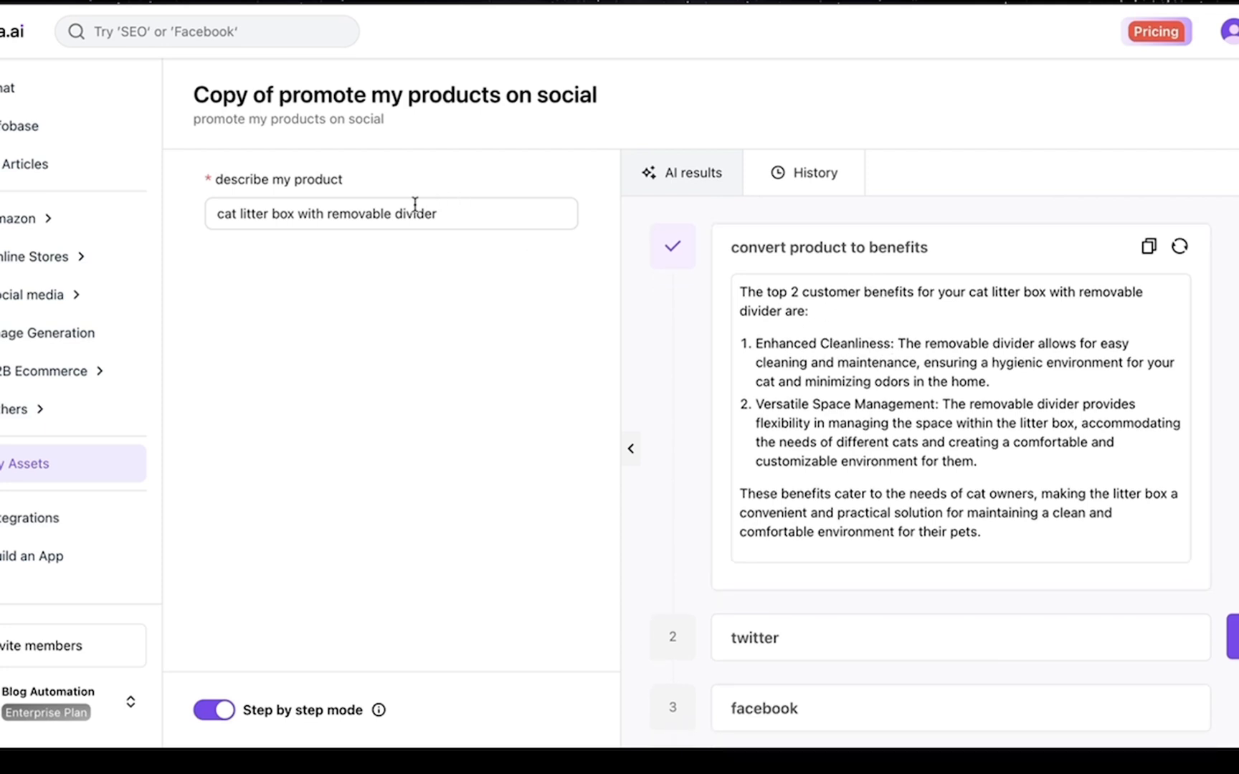
scroll(891, 410, "down", 4)
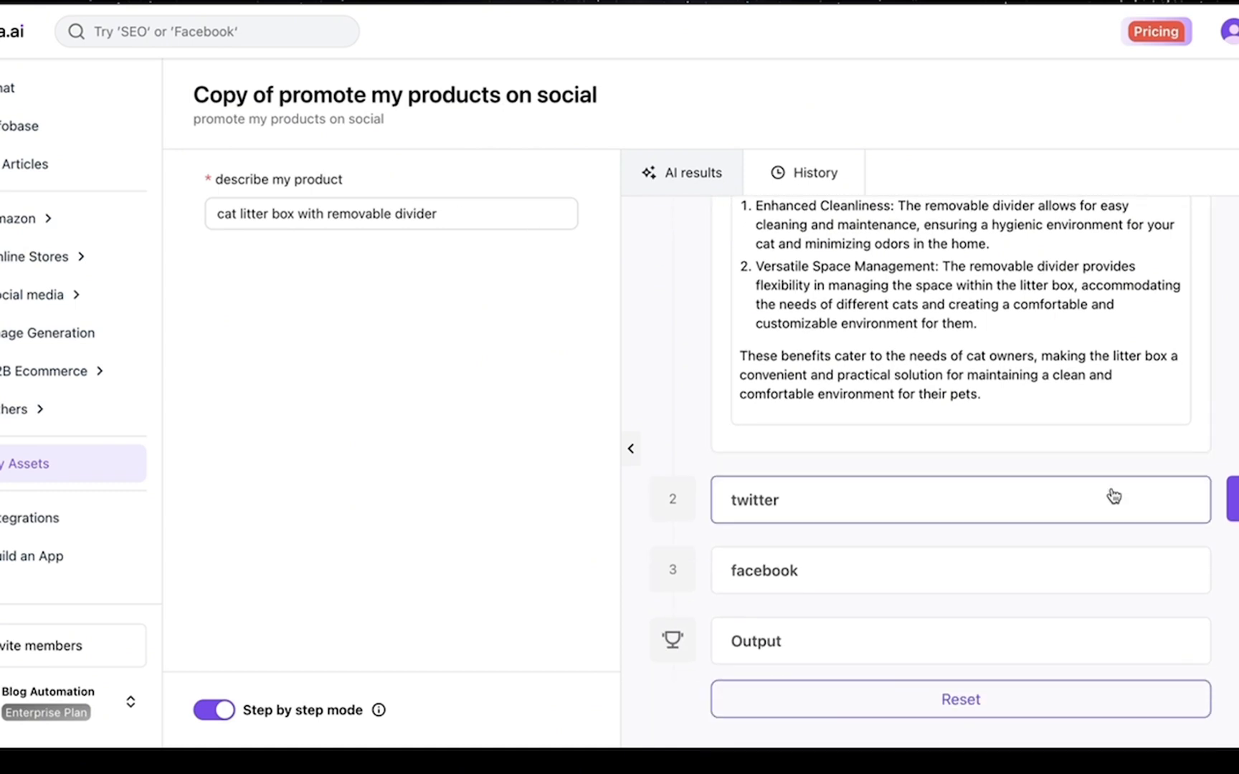
scroll(1073, 380, "up", 4)
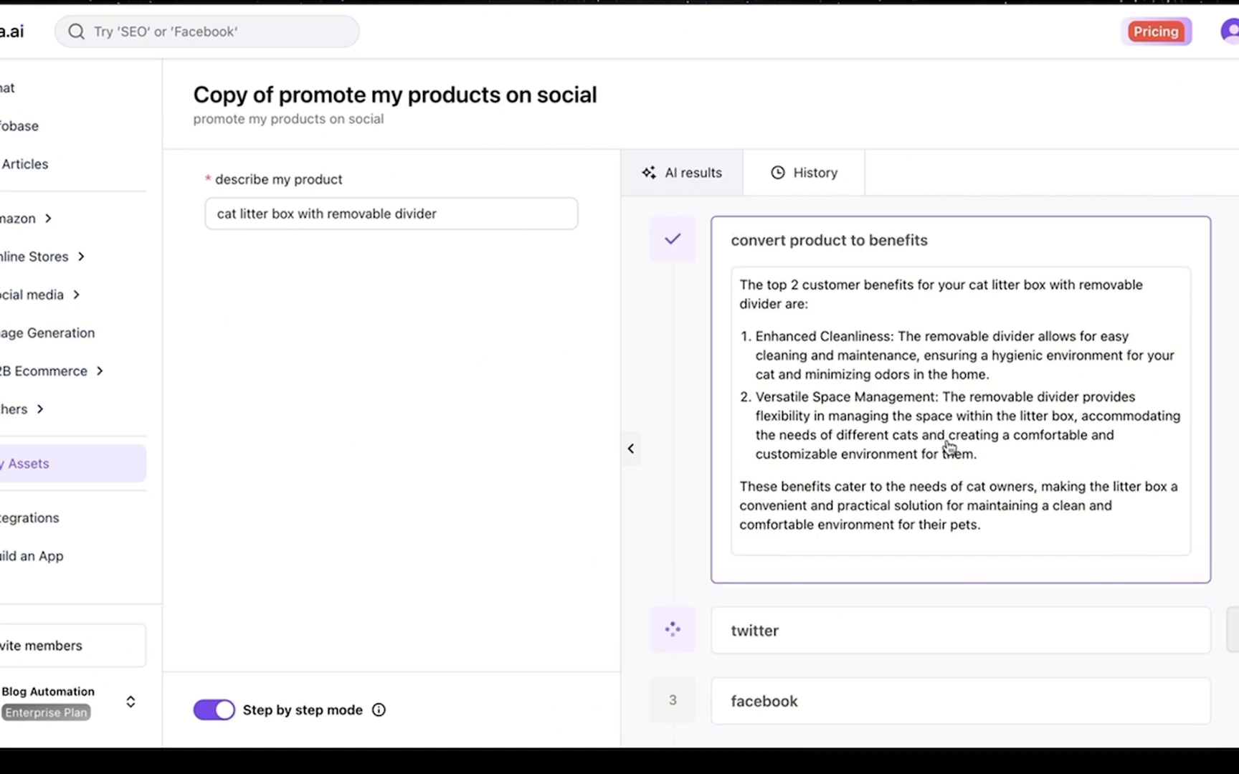
scroll(916, 490, "down", 4)
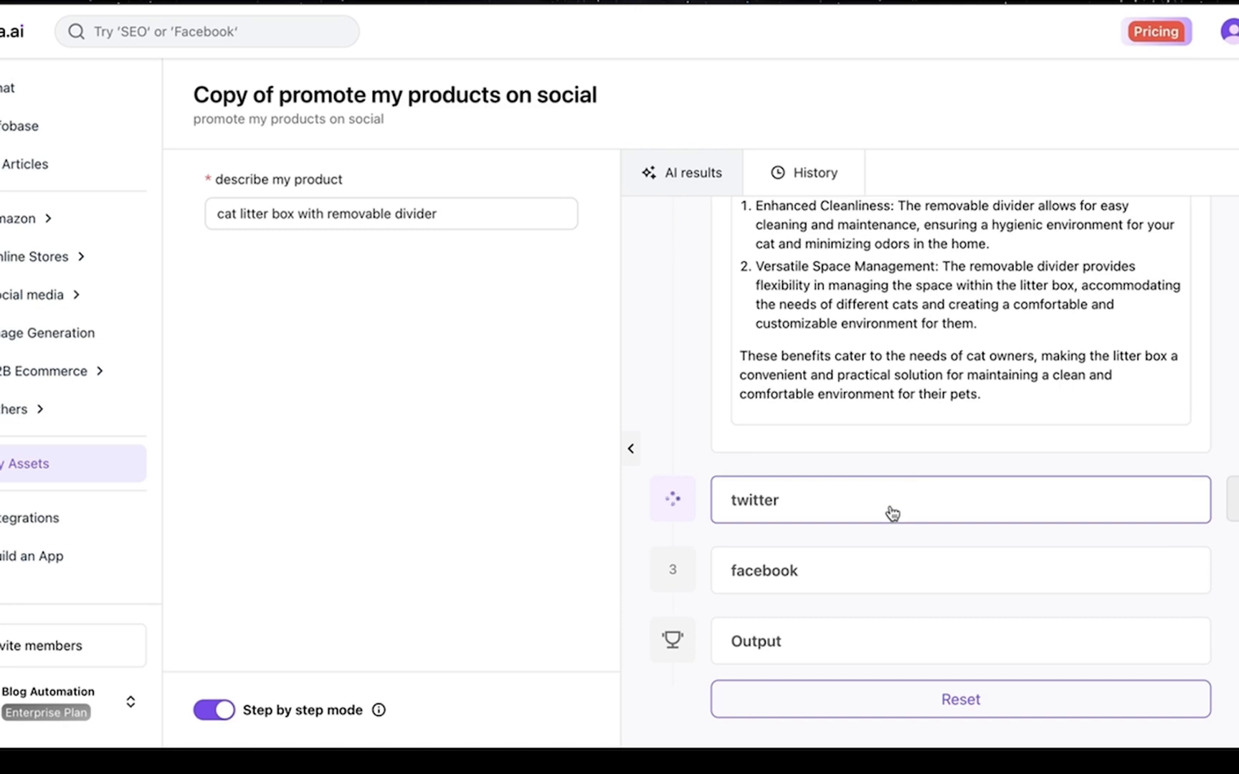
Review the generated tweet and Facebook post, then run Output to combine them
scroll(898, 439, "down", 6)
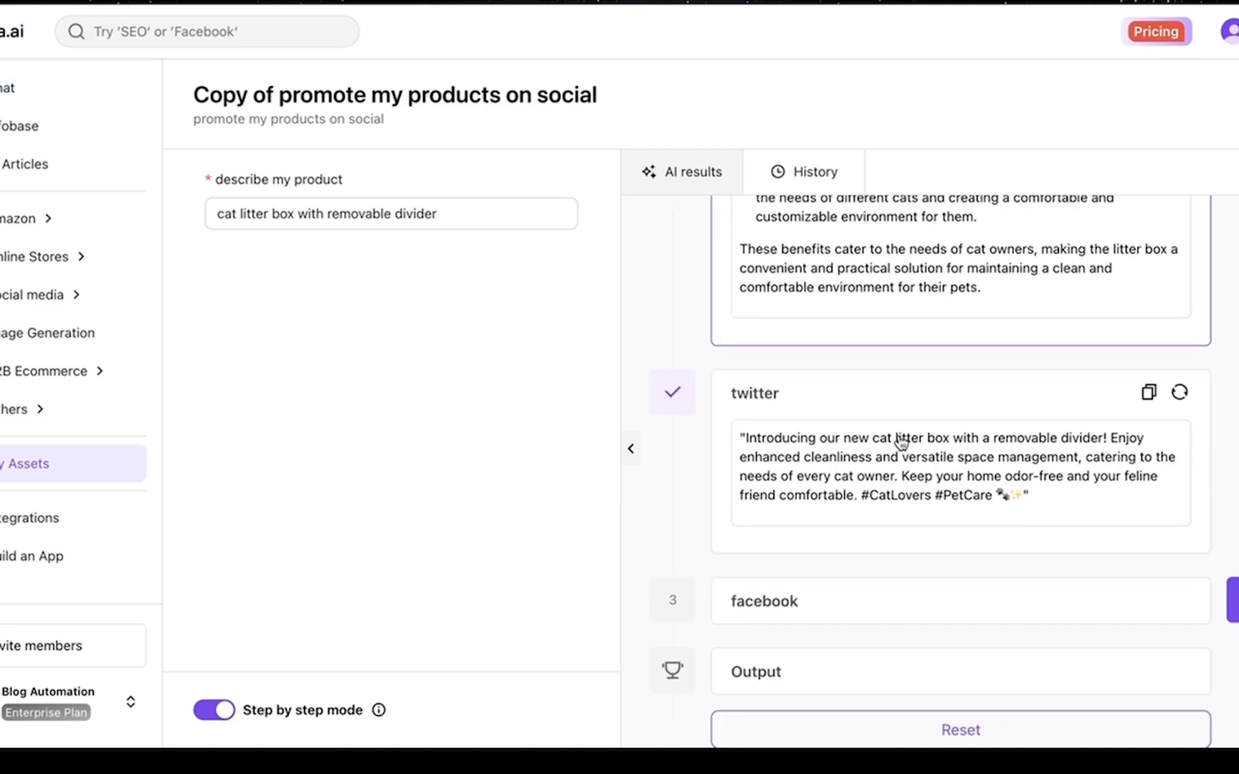
scroll(901, 442, "up", 4)
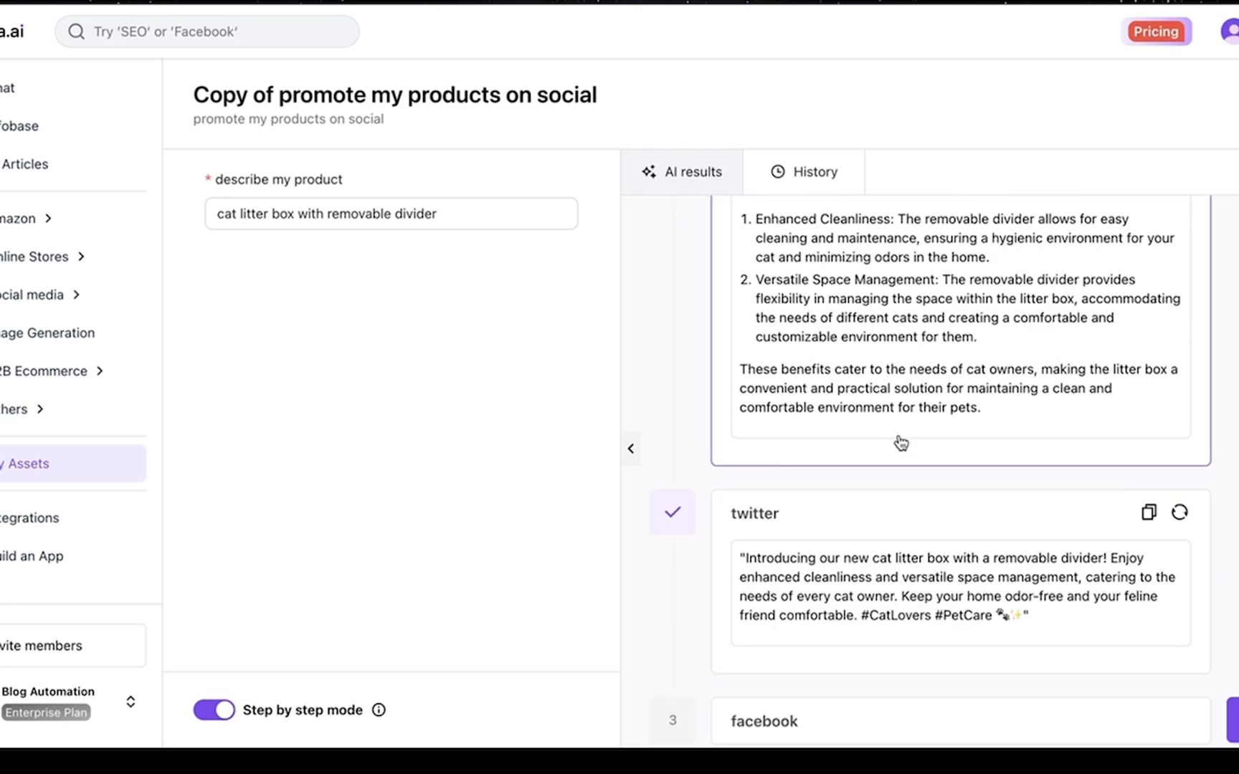
scroll(899, 439, "up", 4)
scroll(839, 488, "down", 4)
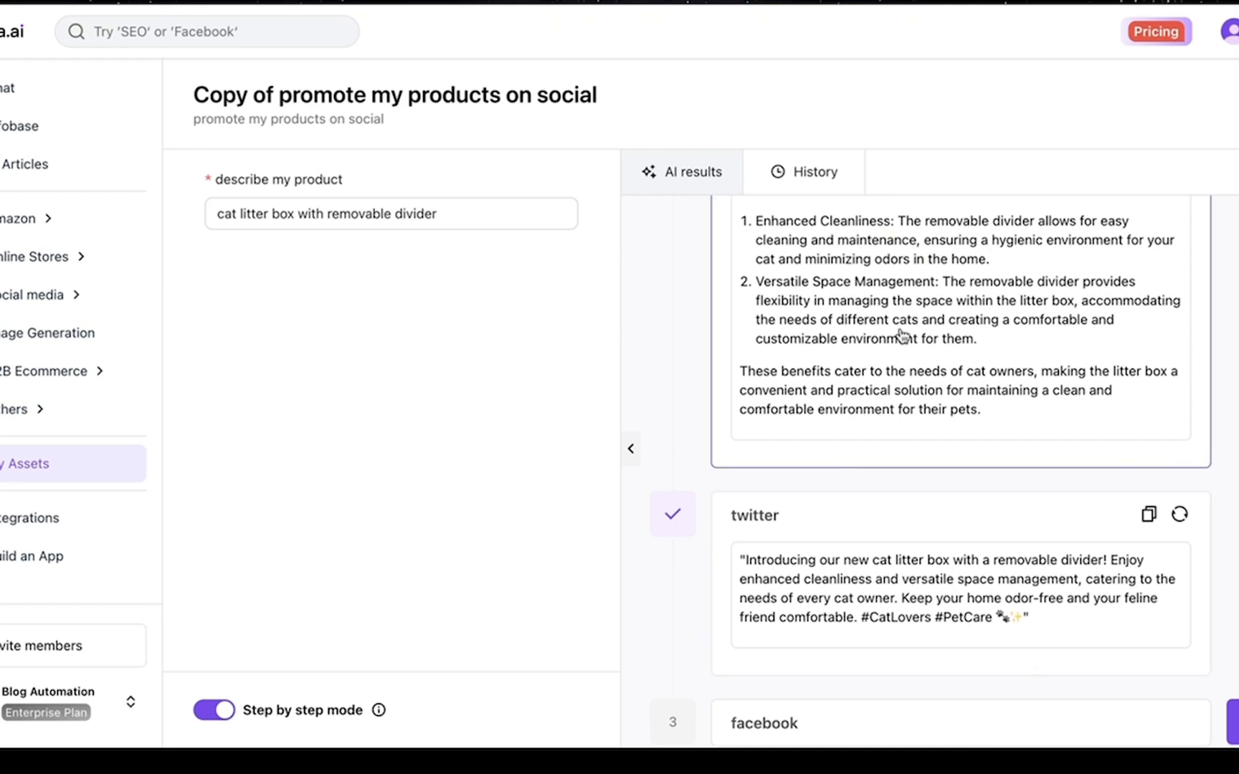
scroll(905, 351, "up", 2)
scroll(905, 351, "down", 3)
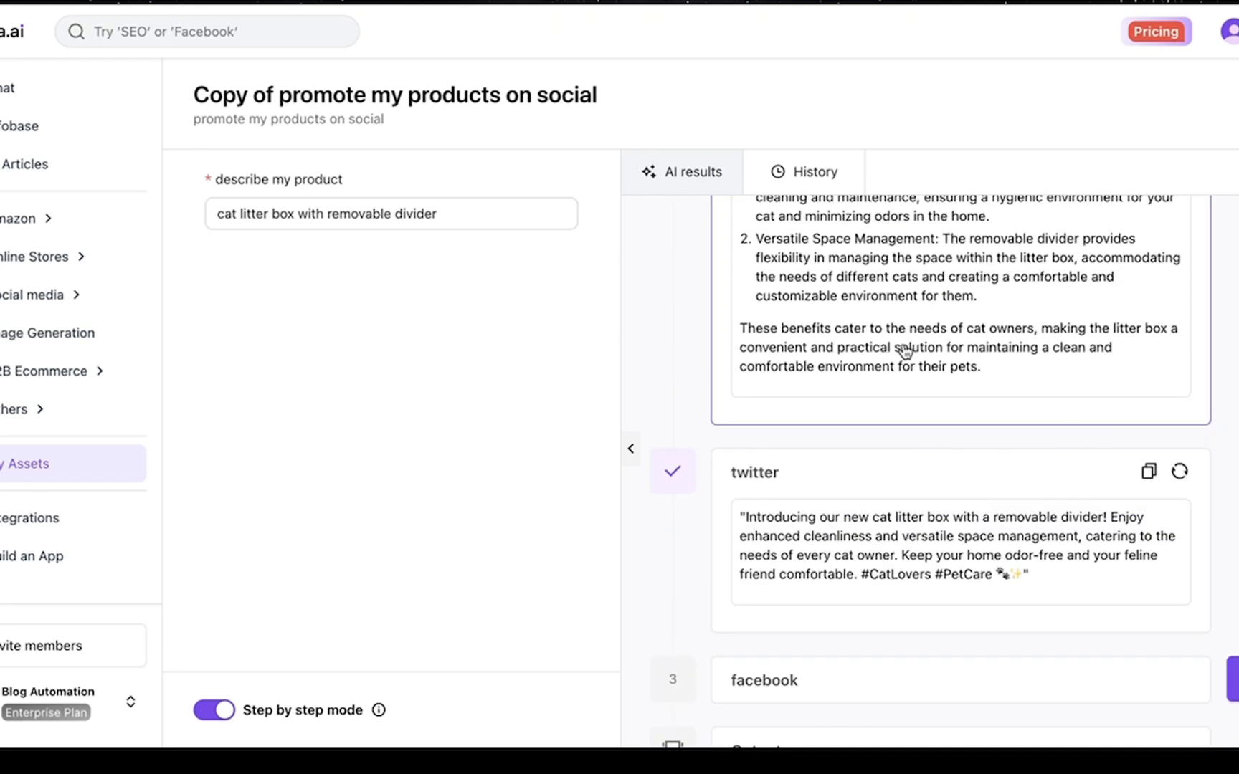
scroll(899, 572, "down", 2)
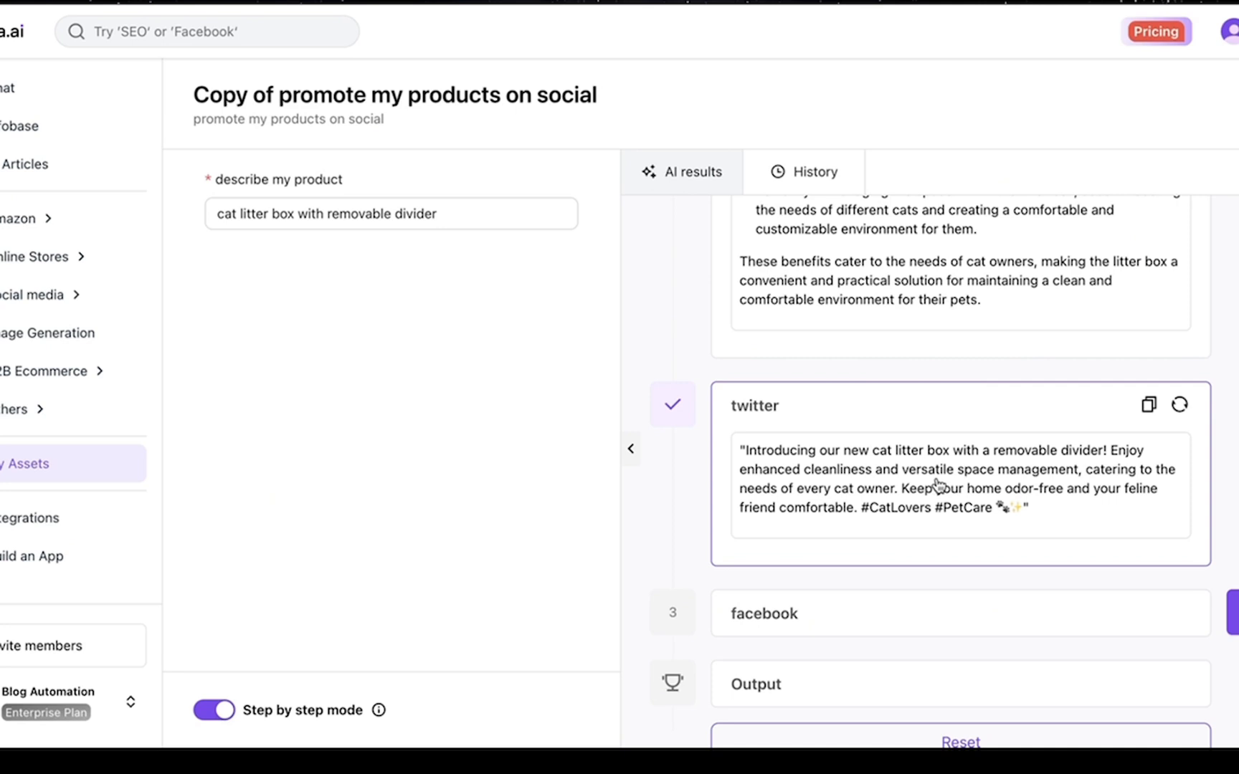
scroll(936, 484, "down", 1)
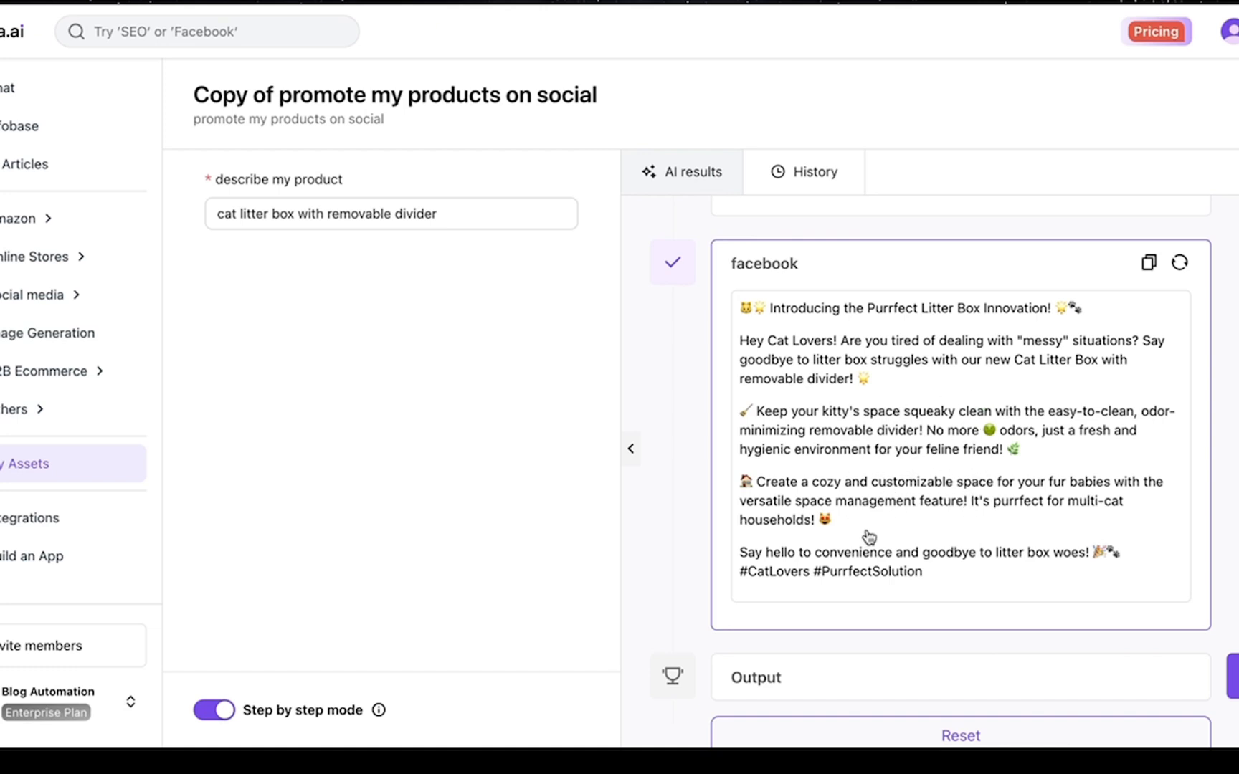
scroll(886, 464, "down", 1)
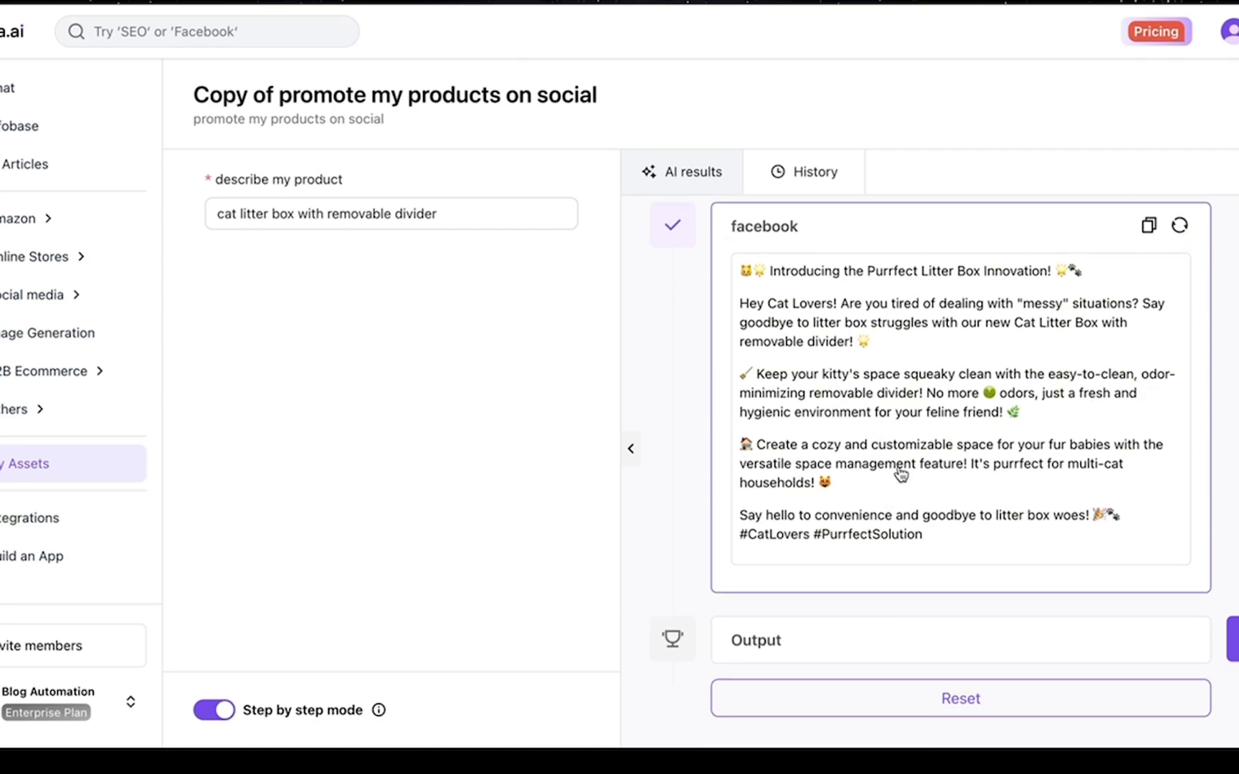
left_click(1232, 638)
scroll(1164, 318, "down", 4)
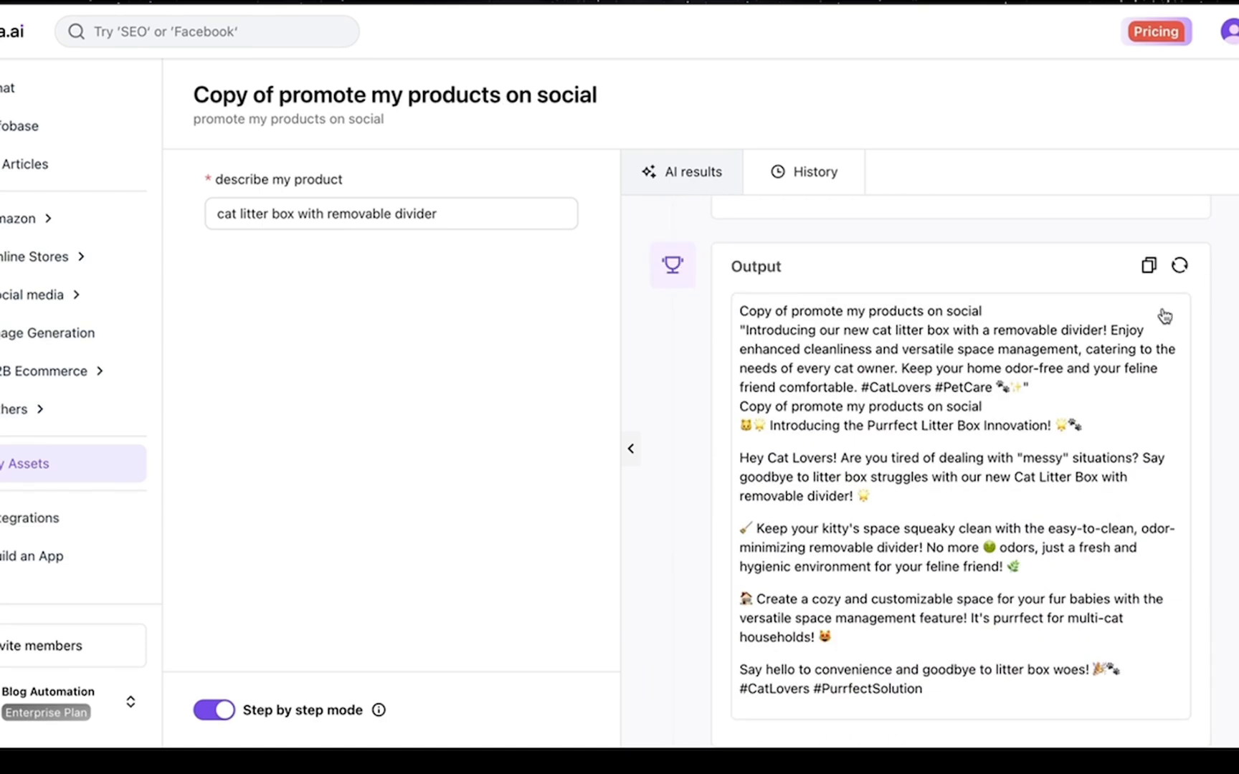
scroll(973, 473, "down", 2)
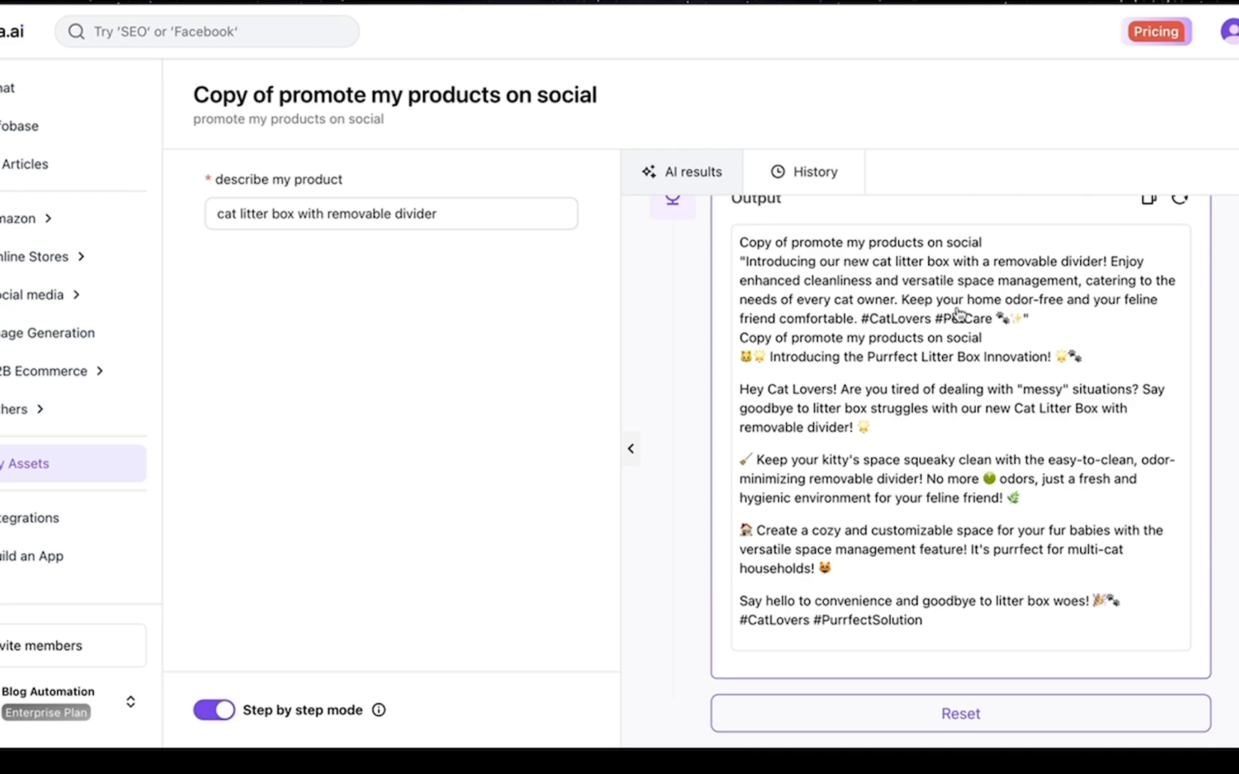